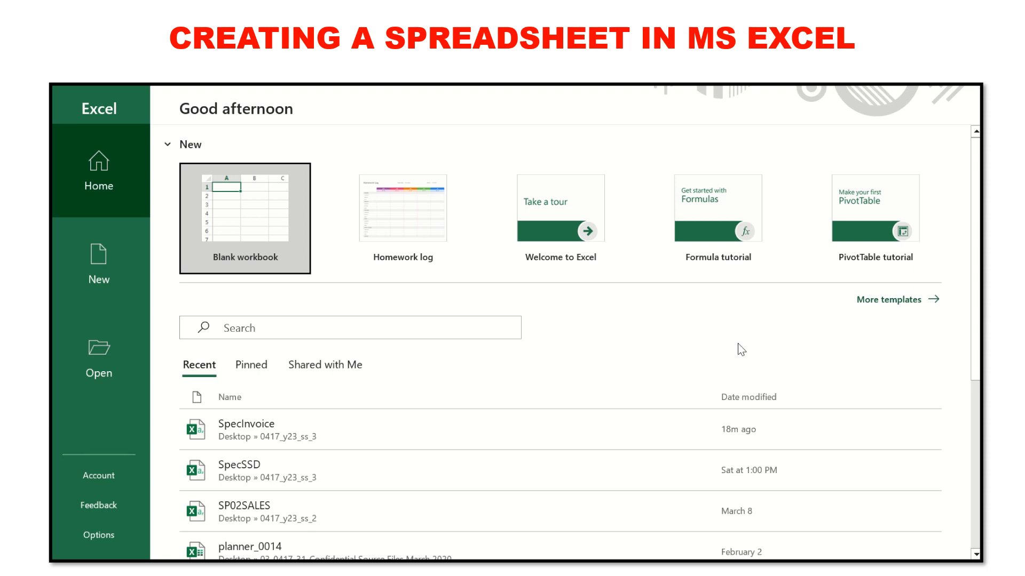
Create a new blank workbook
left_click(94, 269)
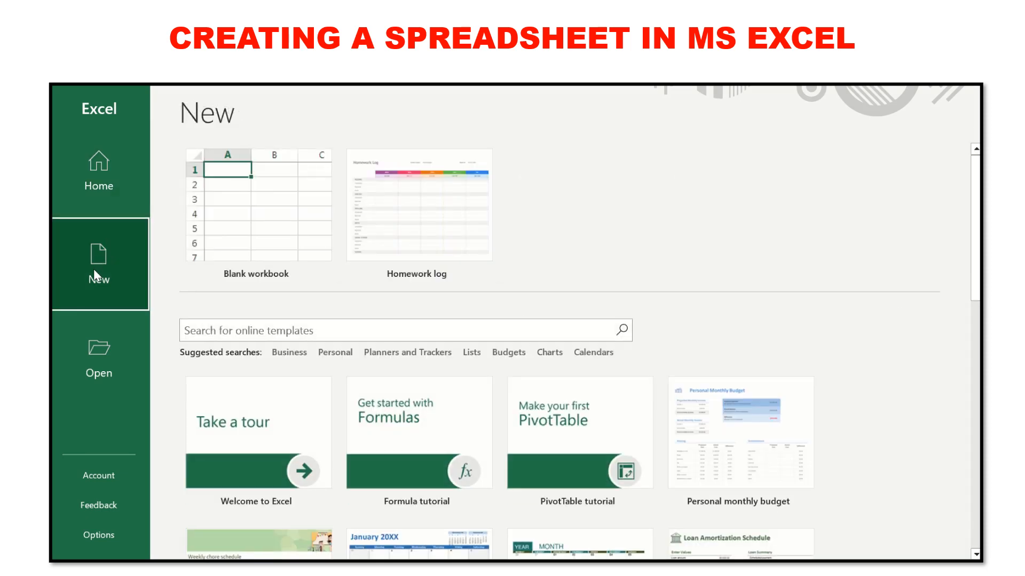
left_click(248, 243)
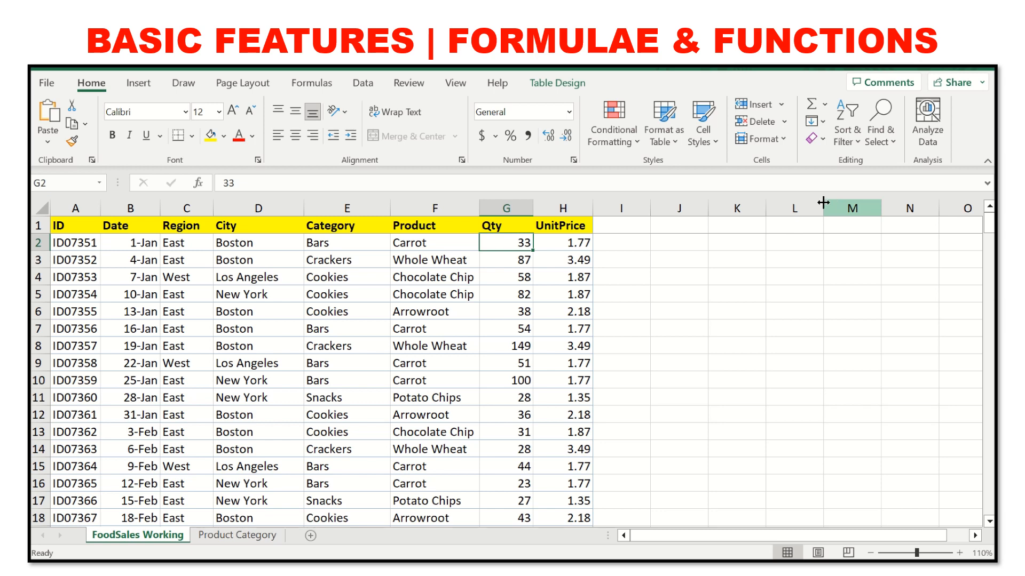
Add the column heading TotalPrice in cell I1, next to UnitPrice
left_click(610, 227)
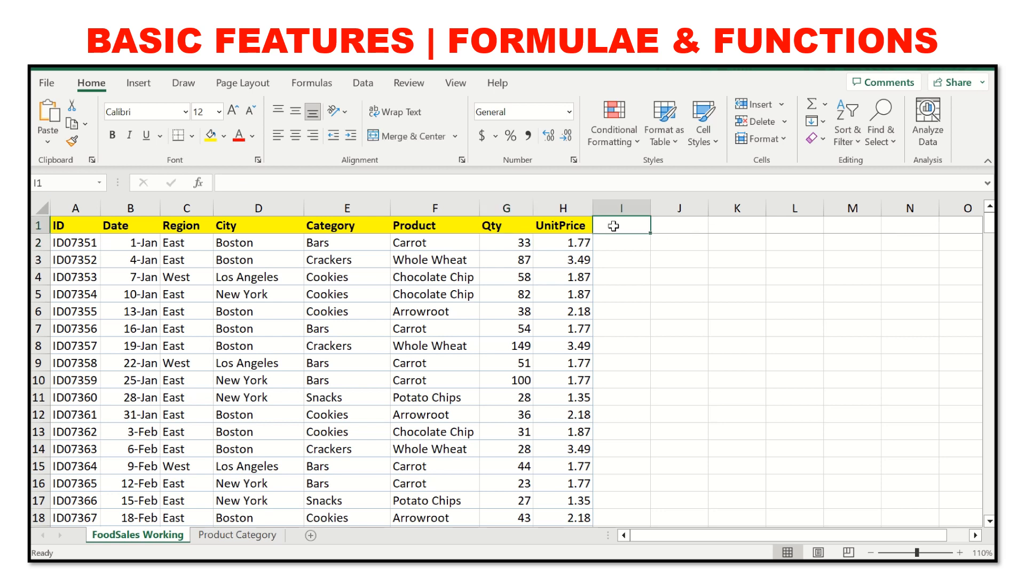
type("To")
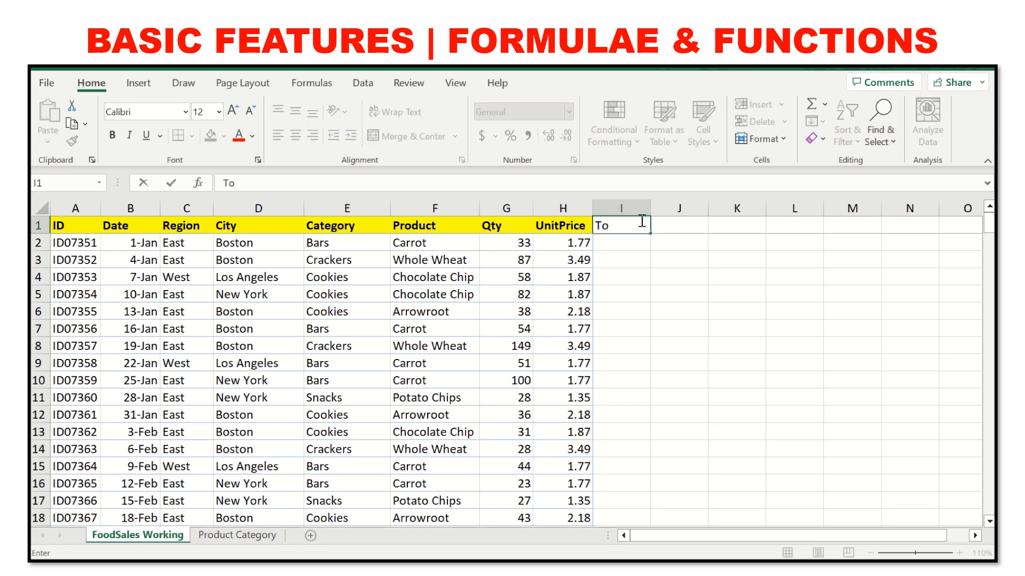
type("talPrice")
left_click(625, 254)
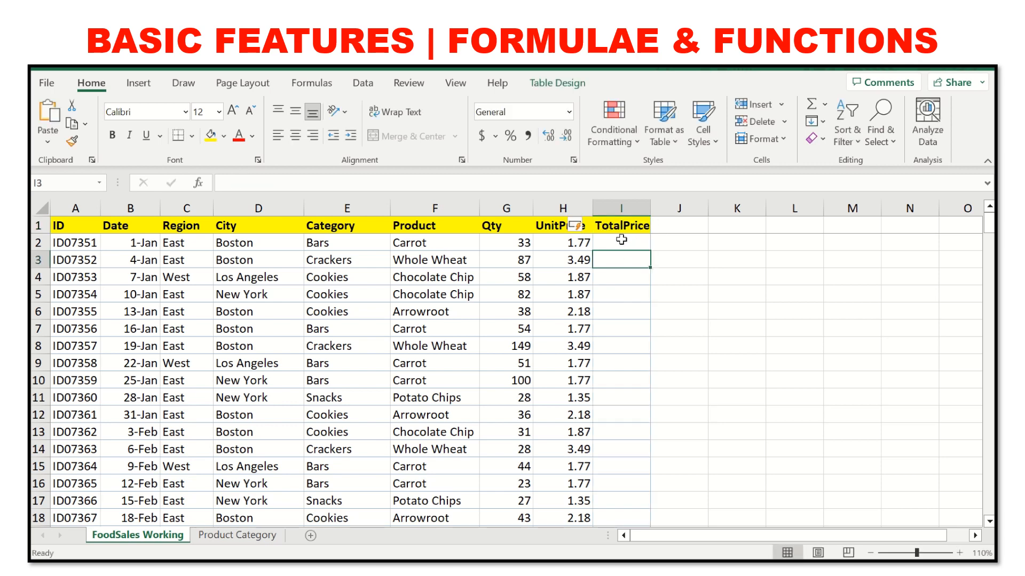
left_click(629, 241)
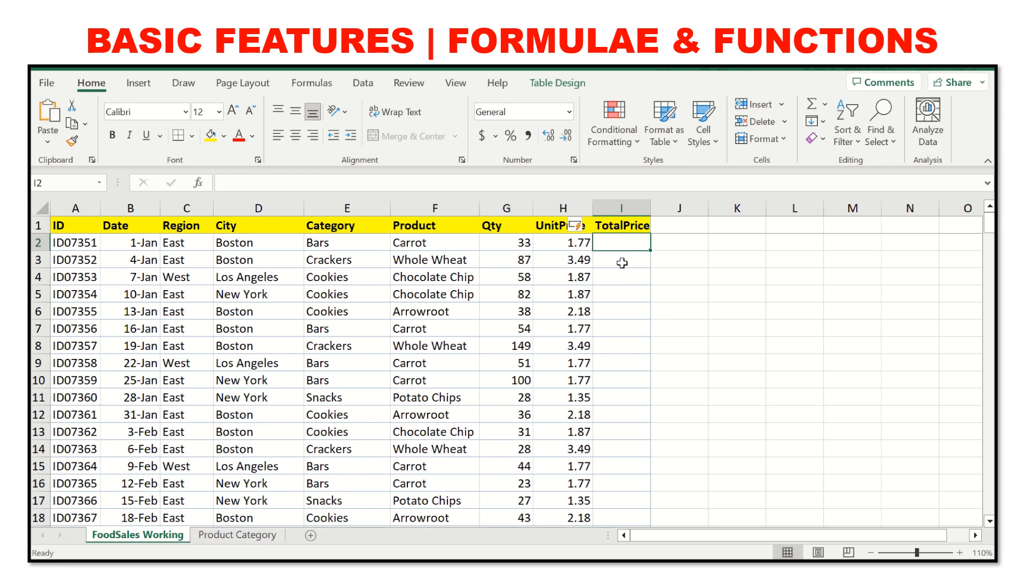
left_click(573, 243)
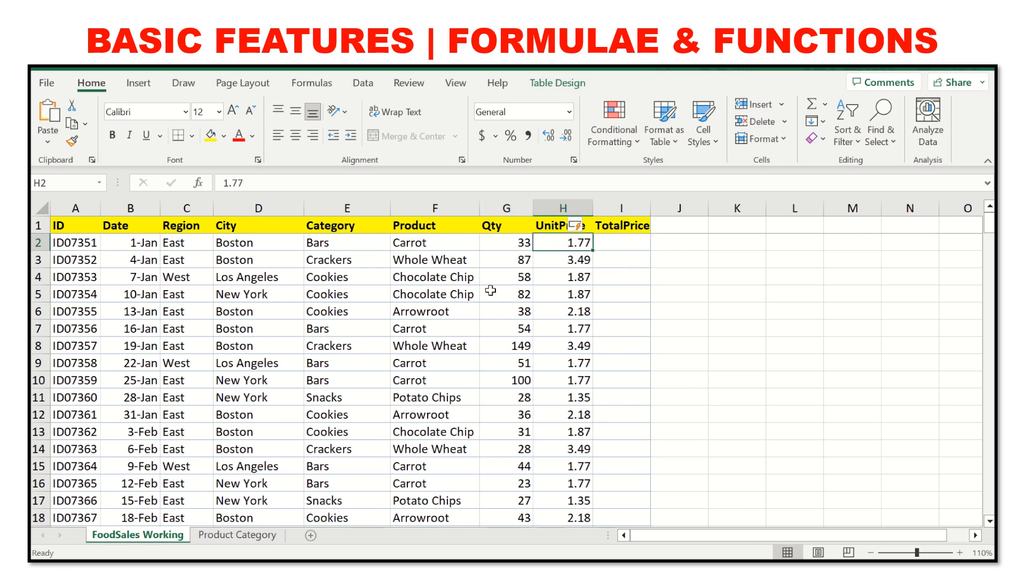
left_click(603, 273)
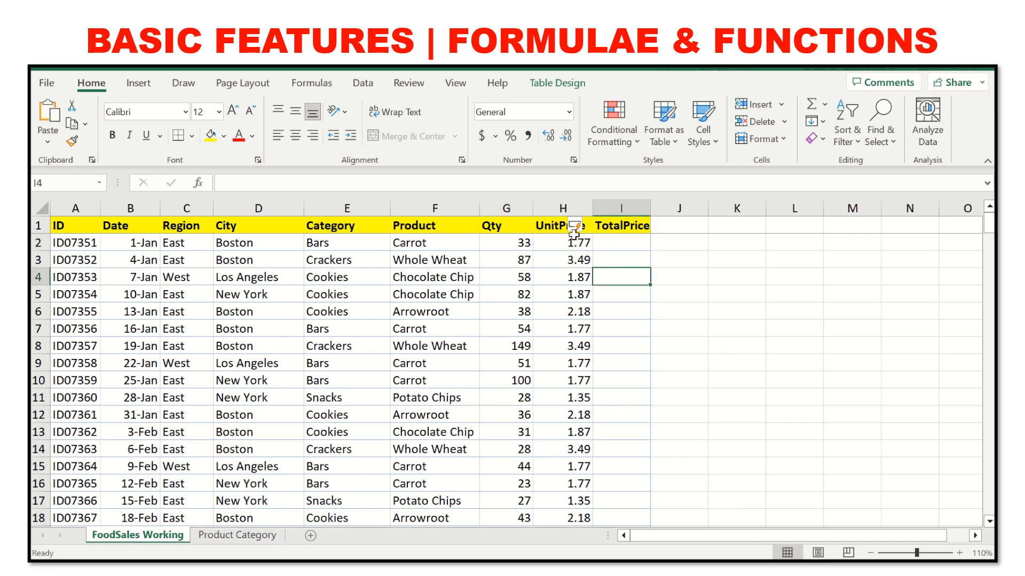
left_click(615, 243)
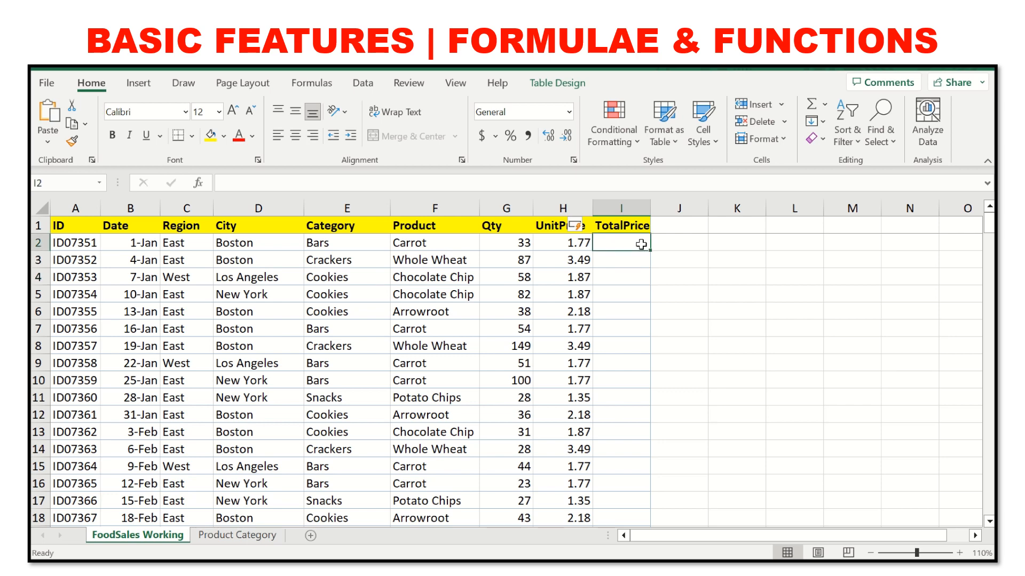
type("=")
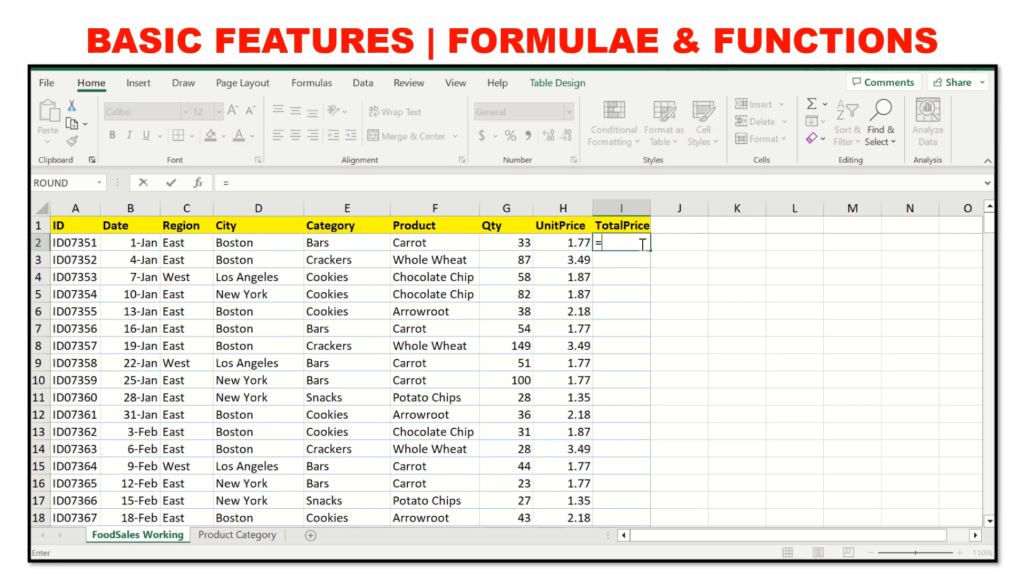
left_click(508, 244)
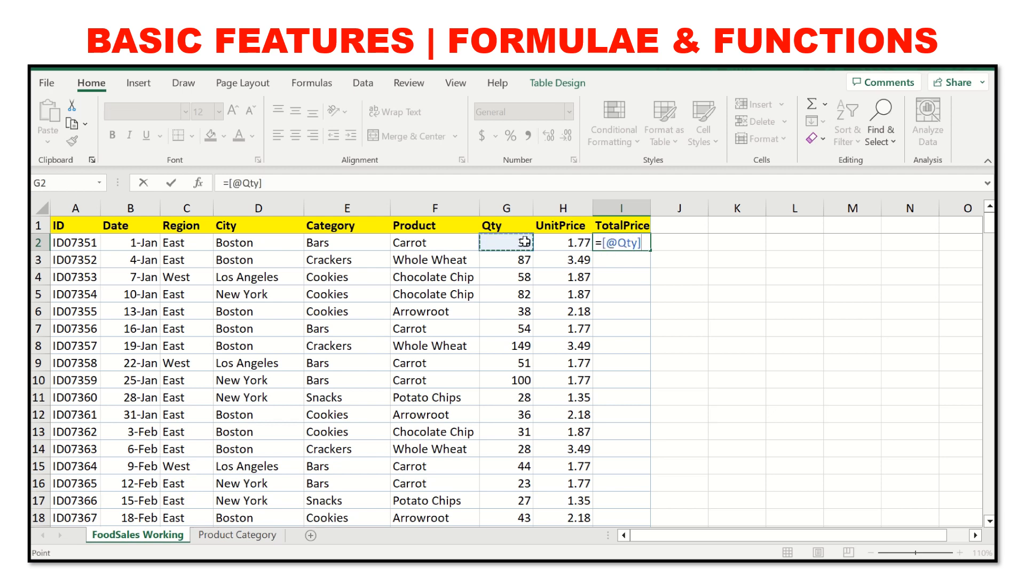
type("*")
left_click(563, 244)
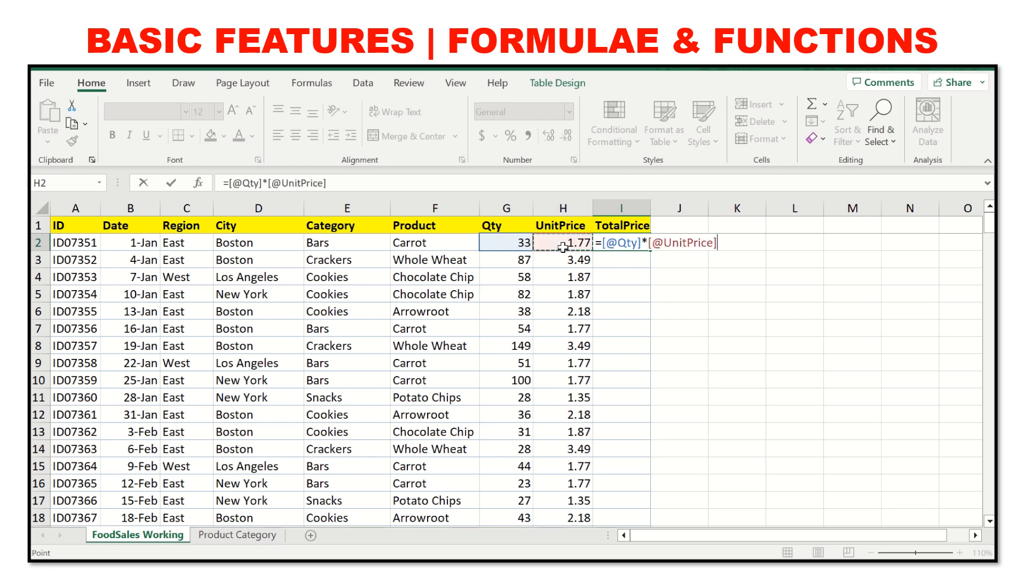
key("Return")
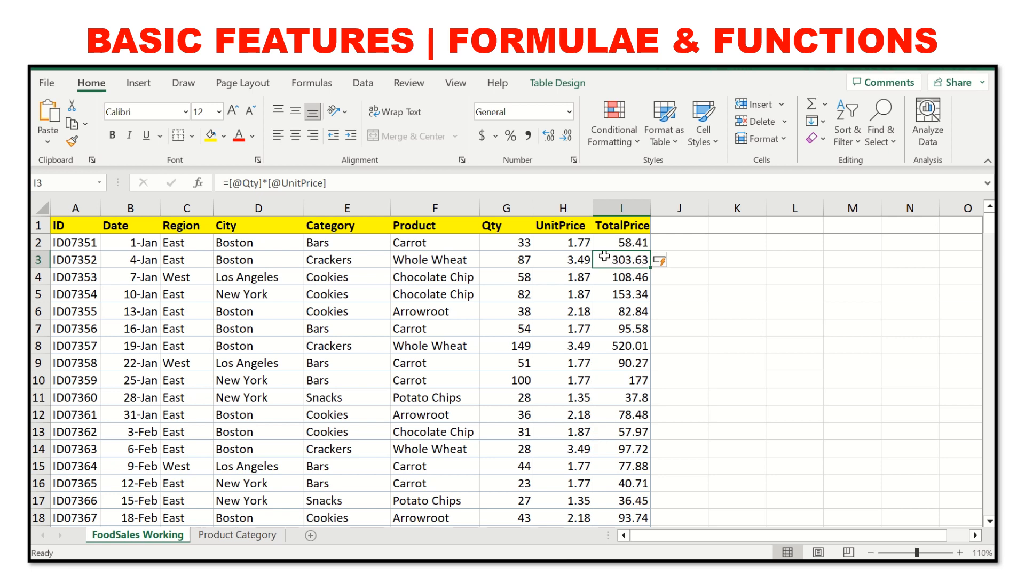
Examine the calculated TotalPrice column from cell I2 down to the last record in row 245
left_click(614, 244)
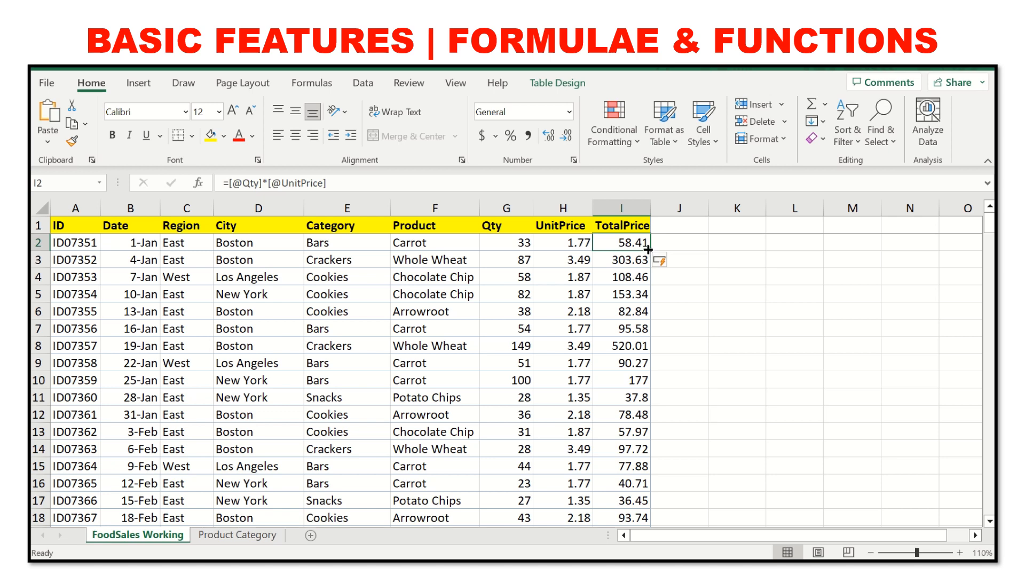
mouse_move(650, 249)
left_mouse_down()
mouse_move(642, 397)
mouse_move(645, 246)
left_mouse_up()
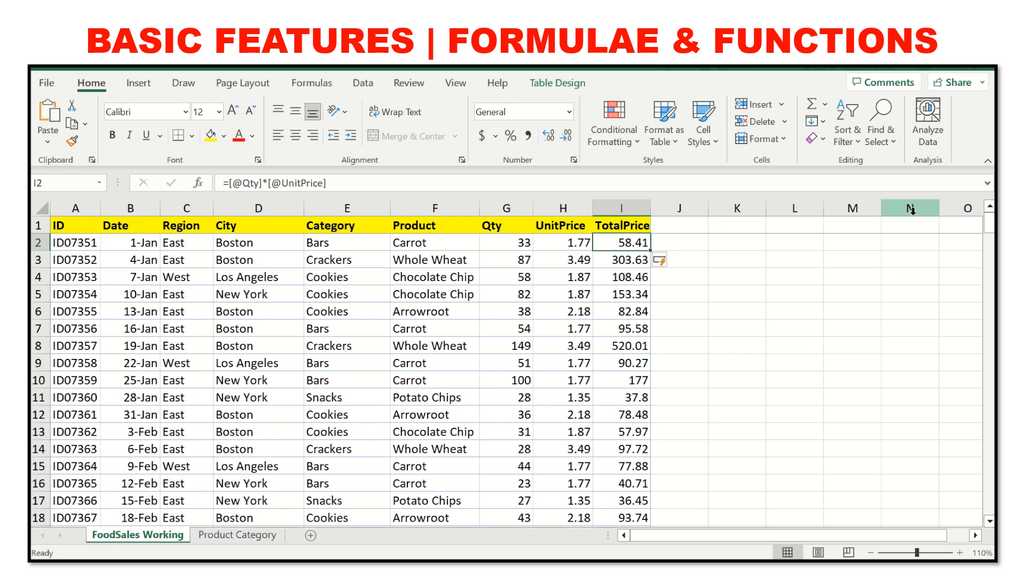
key("ctrl+shift+Down")
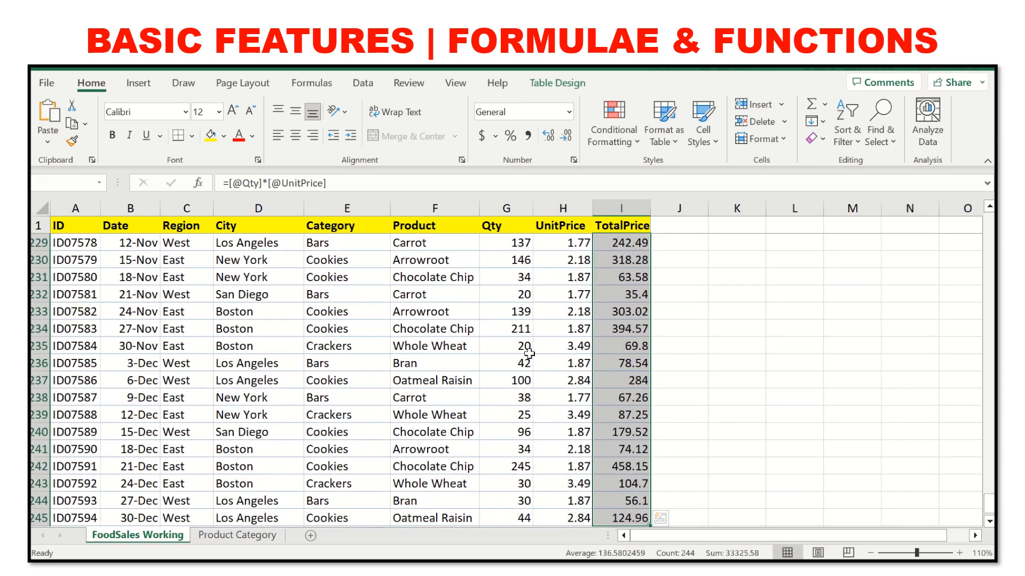
left_click(676, 301)
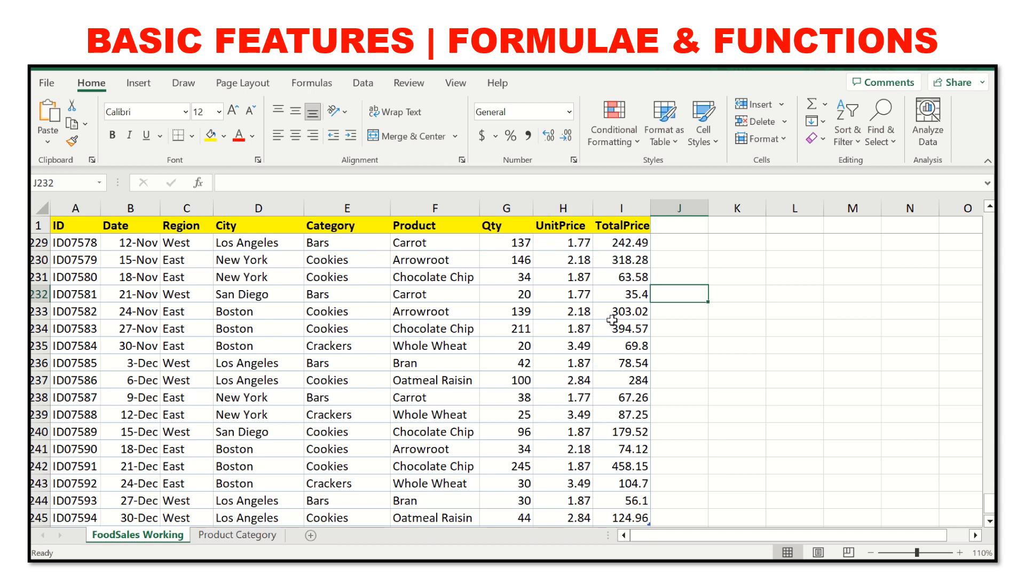
left_click(614, 464)
left_click(625, 225)
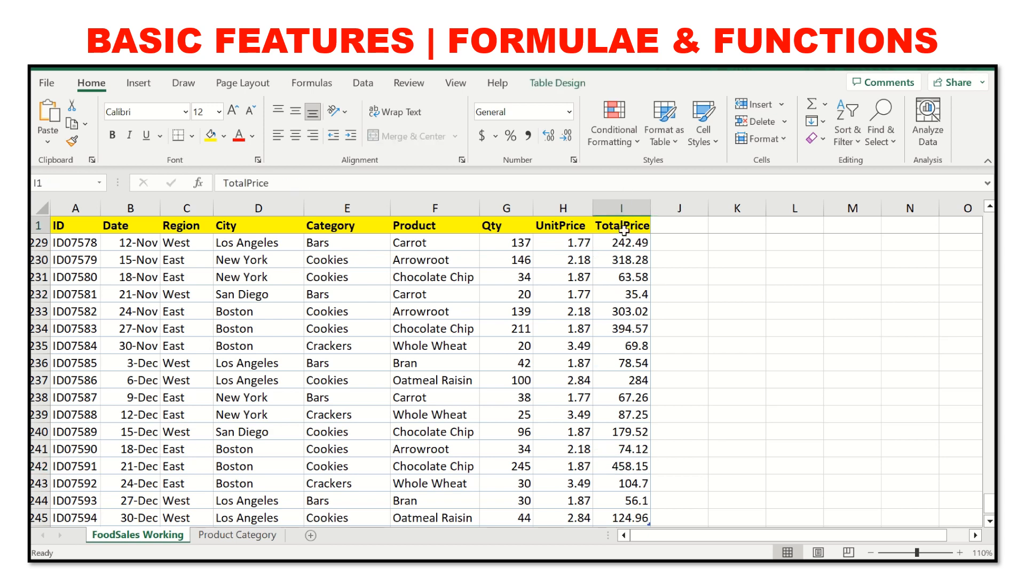
key("ctrl+space")
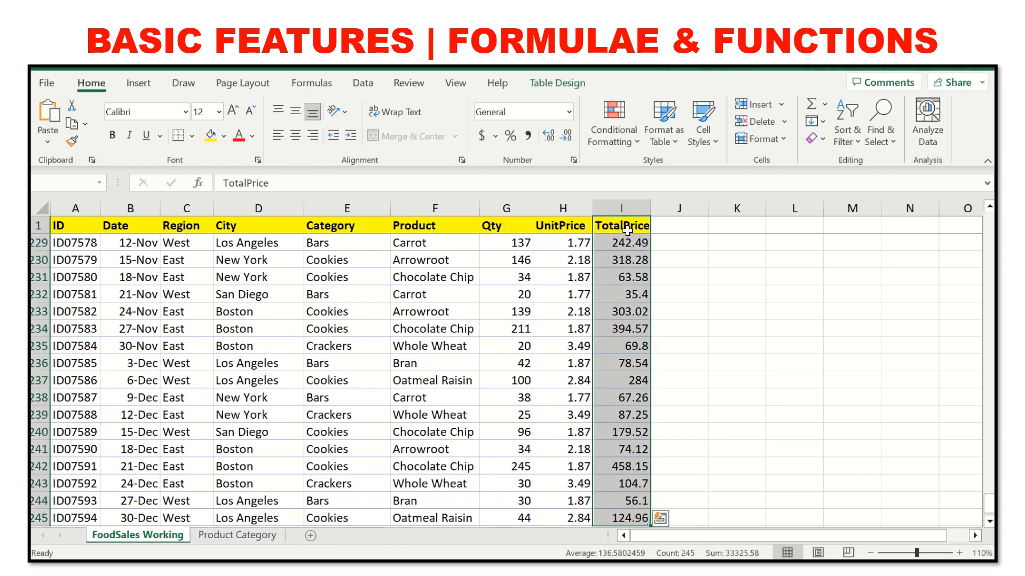
left_click(627, 255)
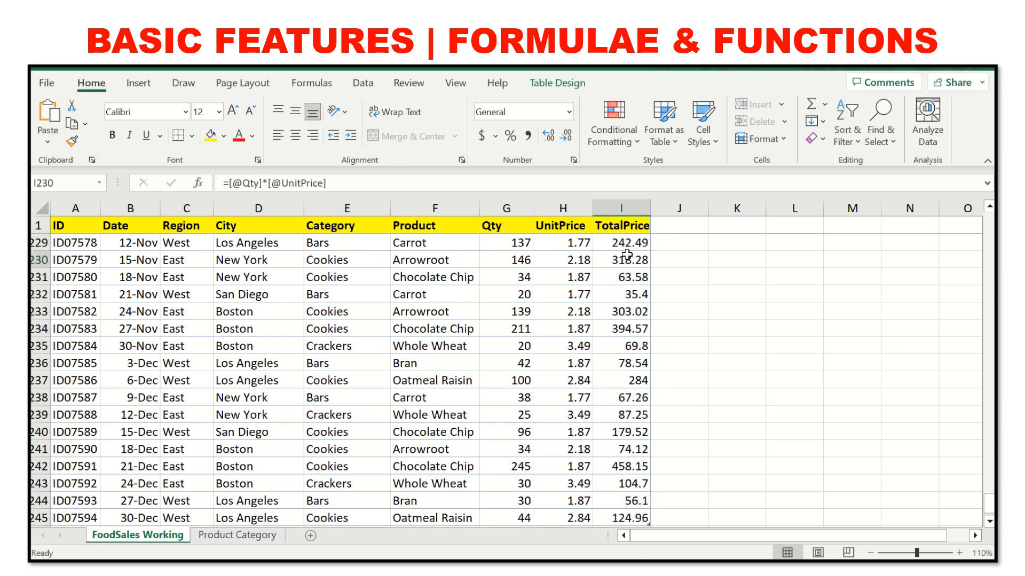
key("ctrl+shift+Down")
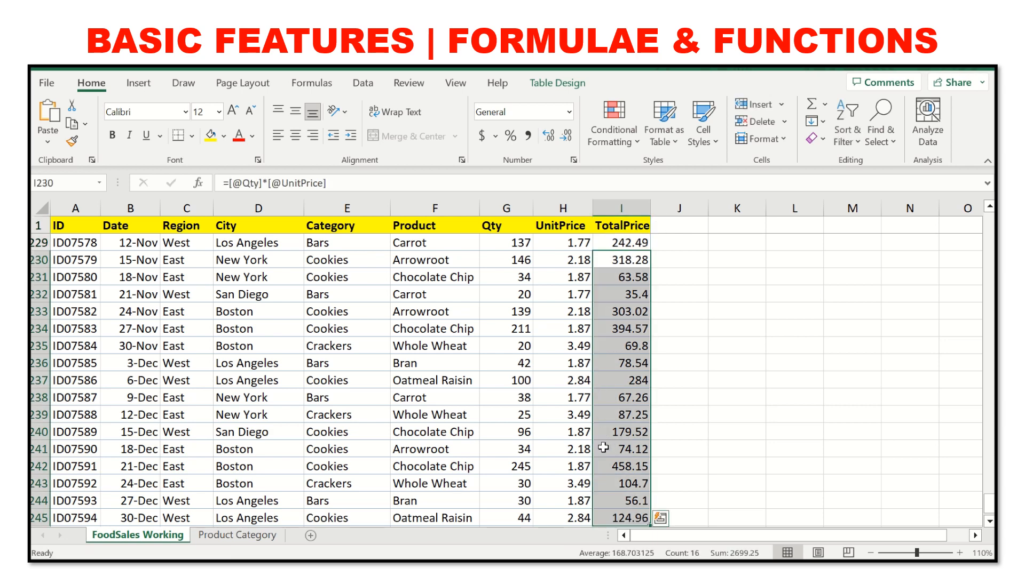
left_click(630, 502)
Enter =SUM(Sales_Data4[TotalPrice]) in cell I247, below the table, to add up the whole TotalPrice column
left_click(621, 523)
key("Down")
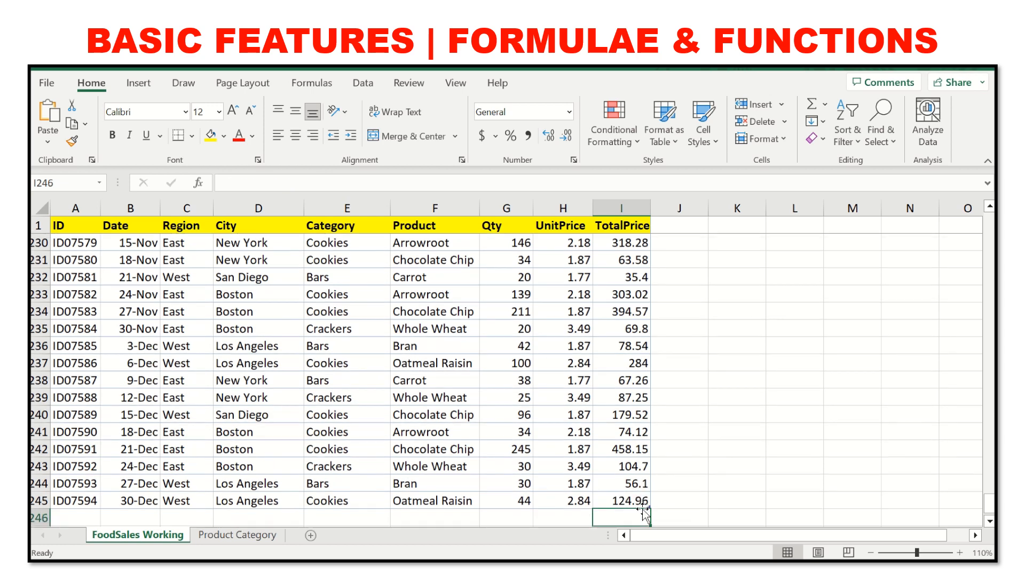
scroll(833, 353, "up", 2)
scroll(833, 353, "down", 4)
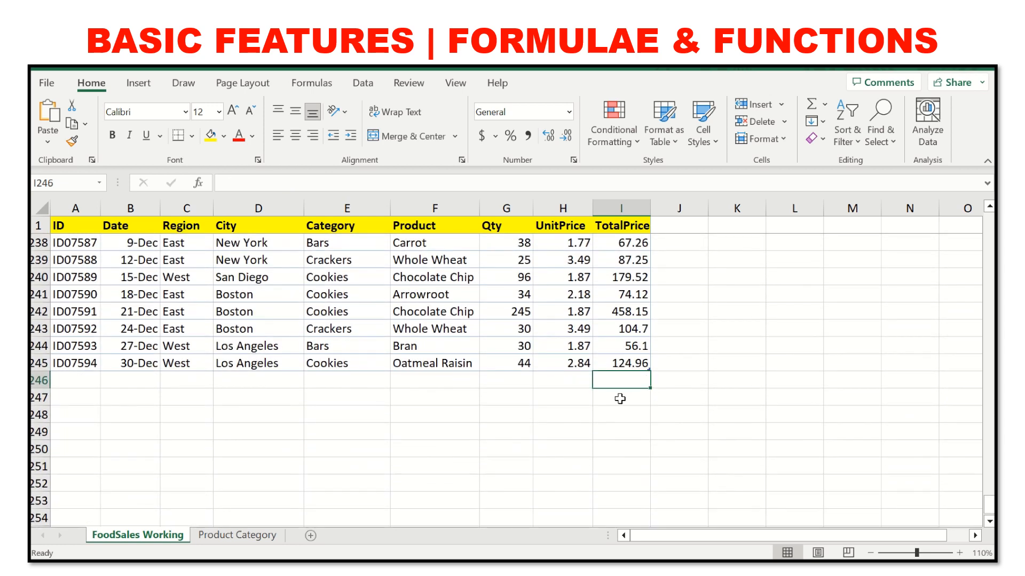
left_click(618, 401)
type("=")
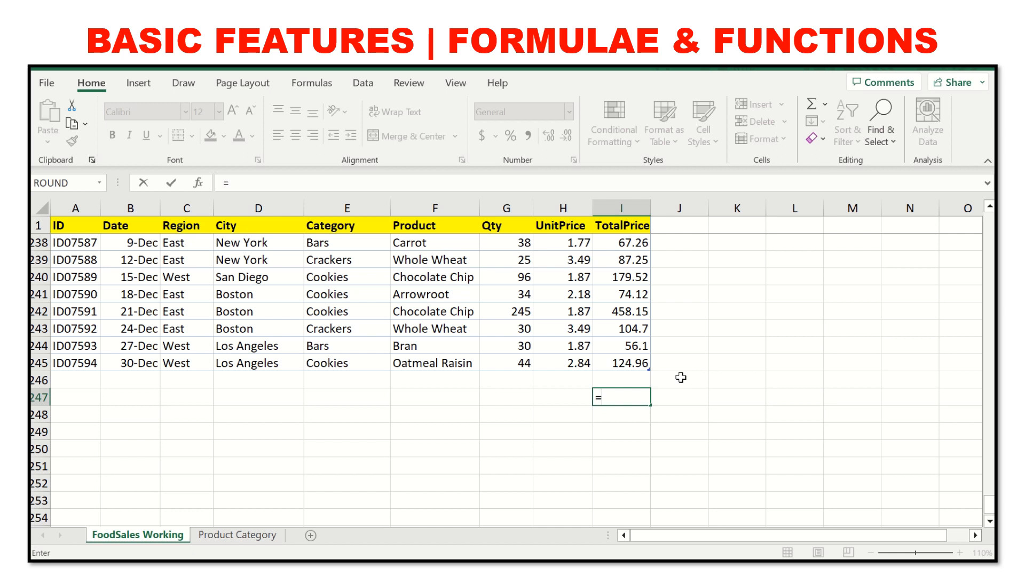
type("SUM")
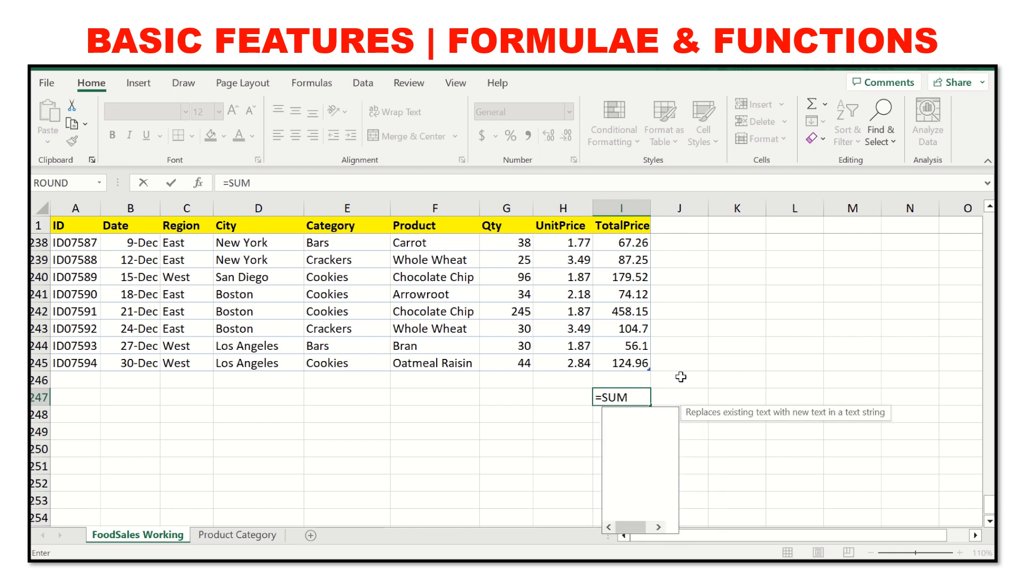
type("(")
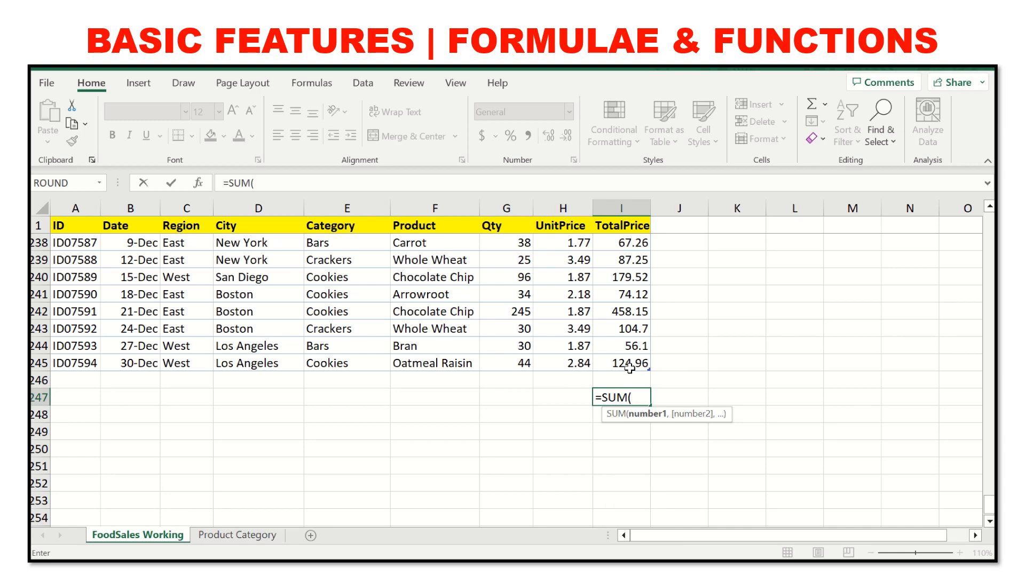
left_click_drag(631, 365, 650, 245)
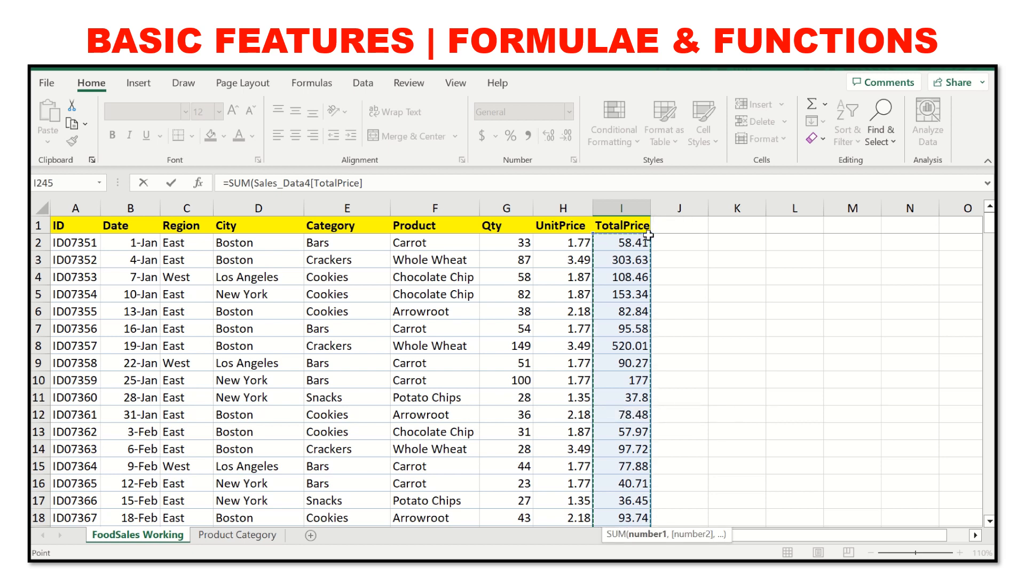
type(")")
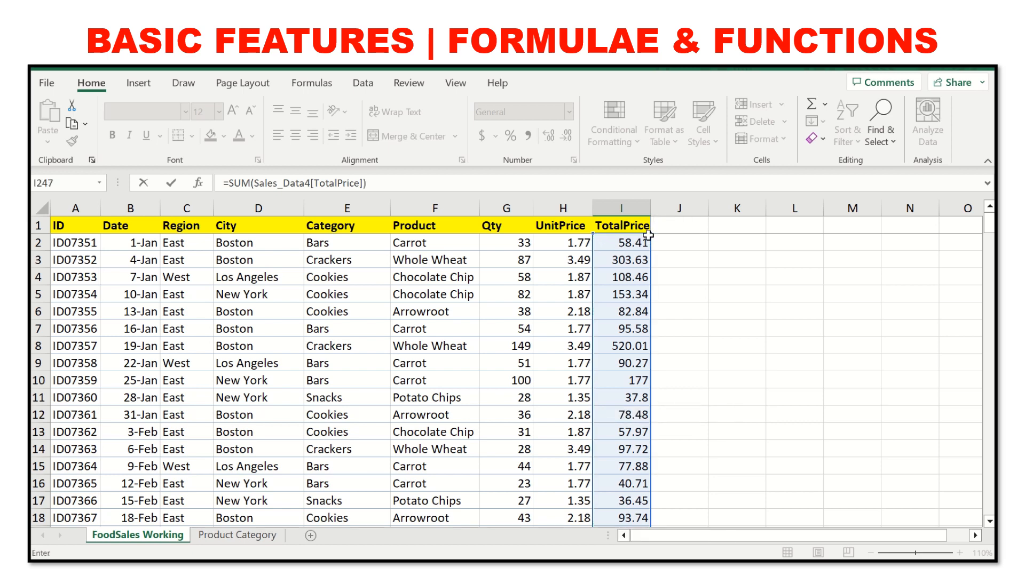
key("Return")
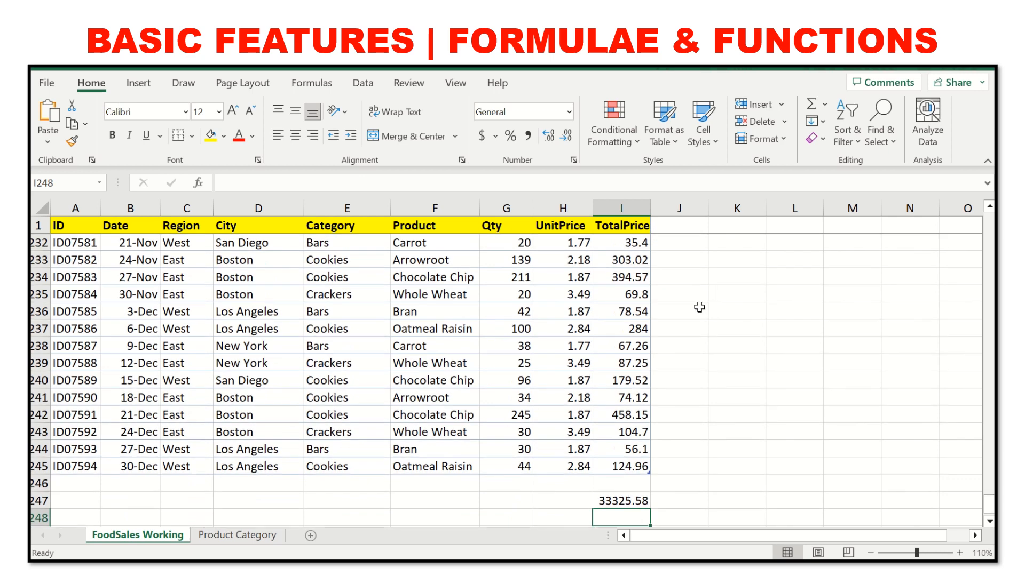
Fill the SUM formula from cell I247 down into cell I248
left_click(607, 500)
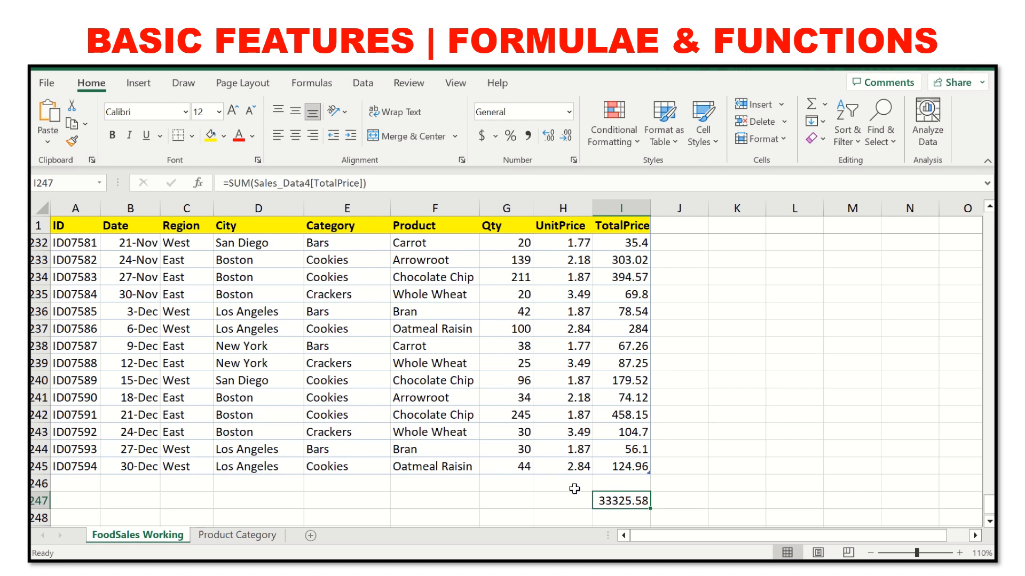
scroll(621, 493, "down", 4)
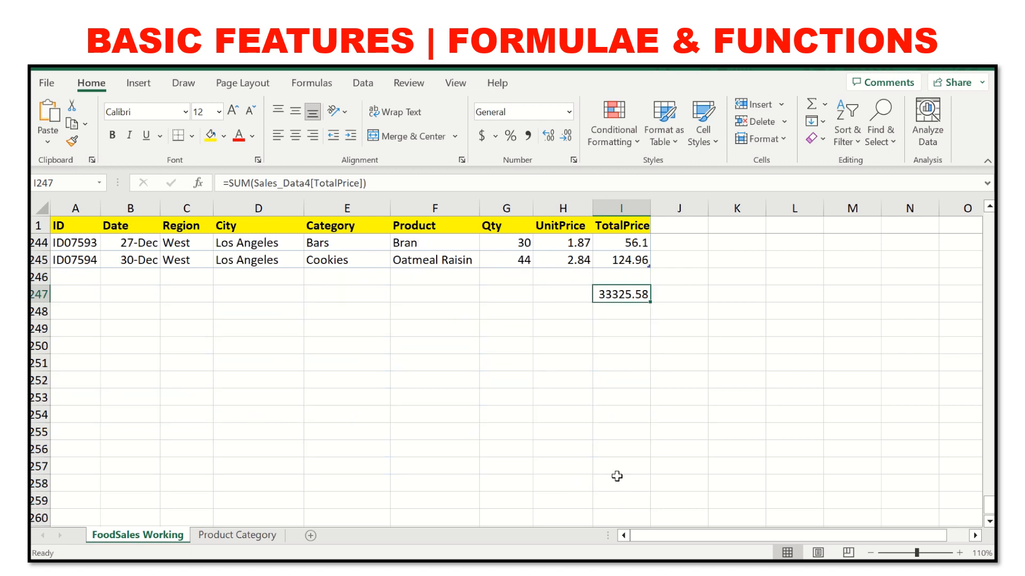
left_click_drag(650, 302, 648, 315)
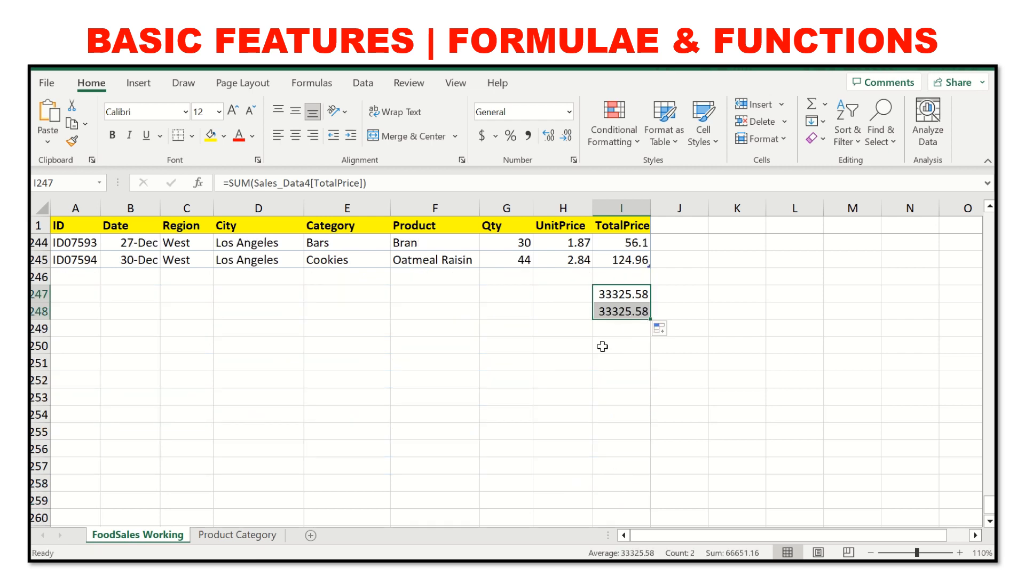
left_click(599, 346)
Change the formula in cell I248 to =ROUND(SUM(Sales_Data4[TotalPrice]),0) to round the total to a whole number
left_click(609, 313)
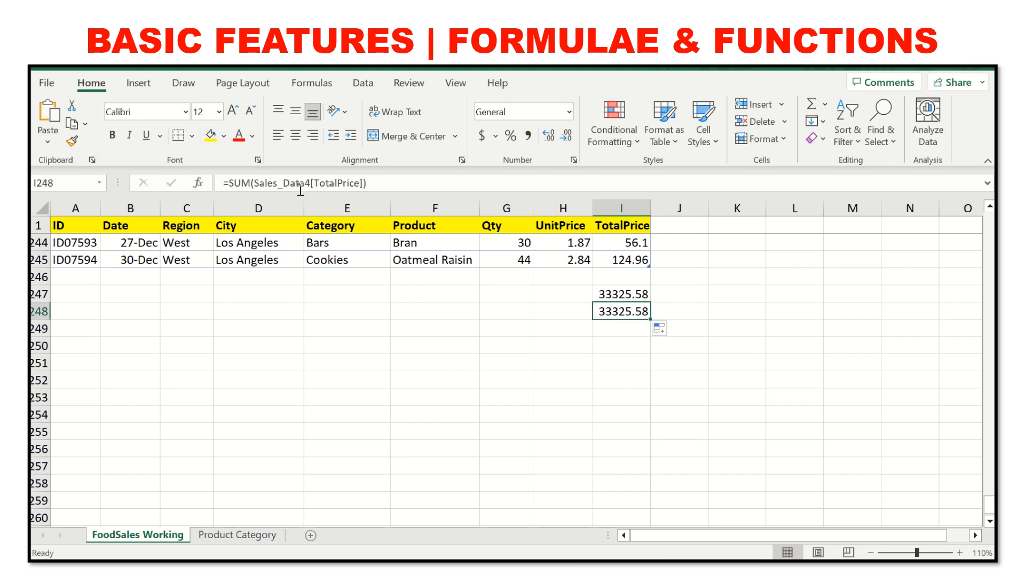
left_click(232, 182)
left_click(232, 182)
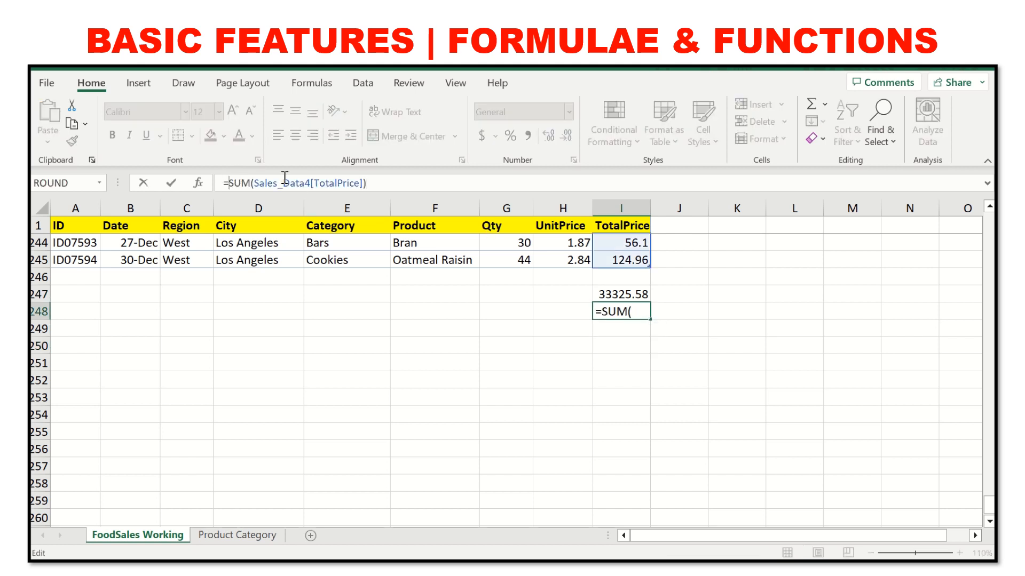
type("ROUND")
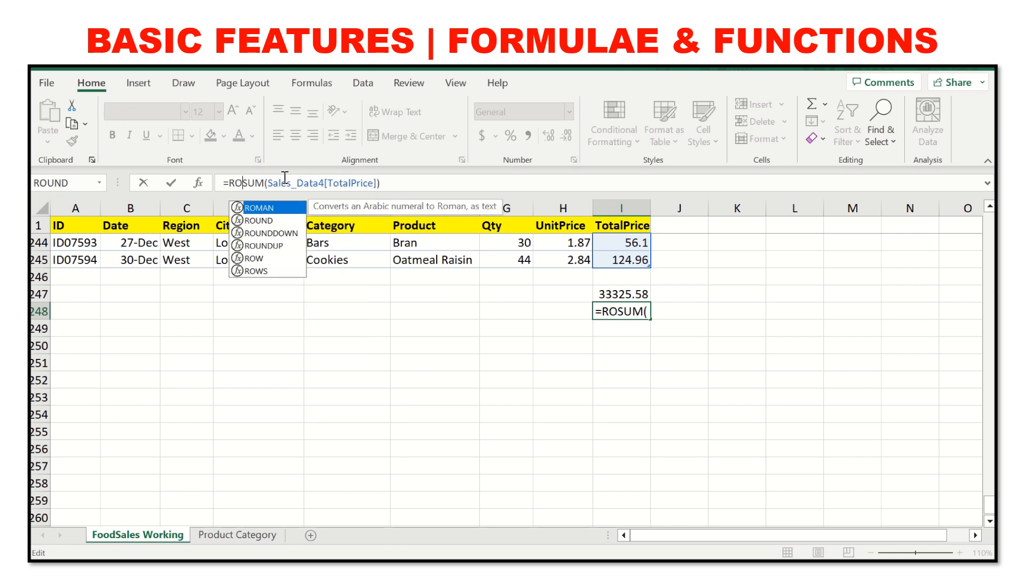
type("(")
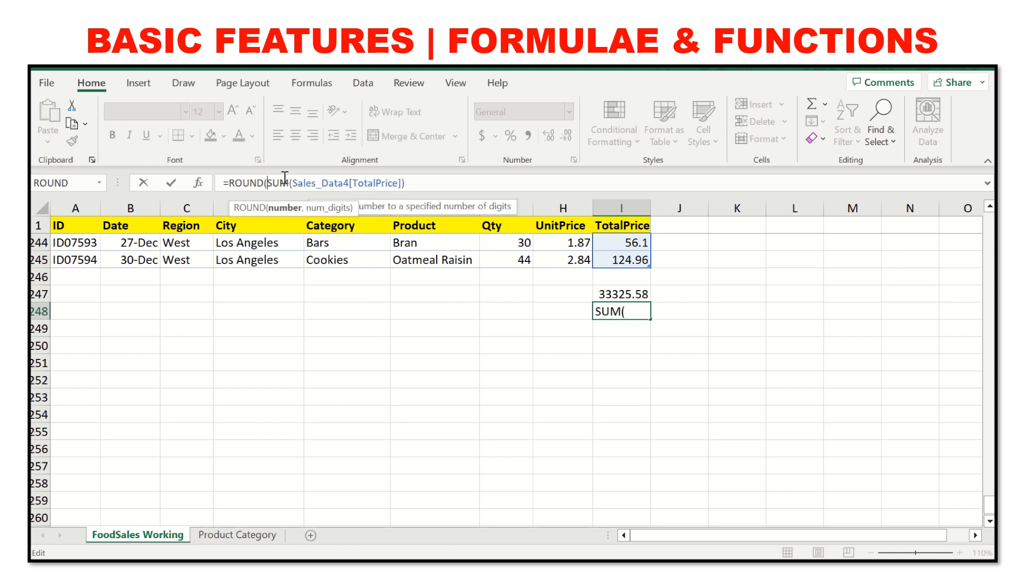
left_click(415, 182)
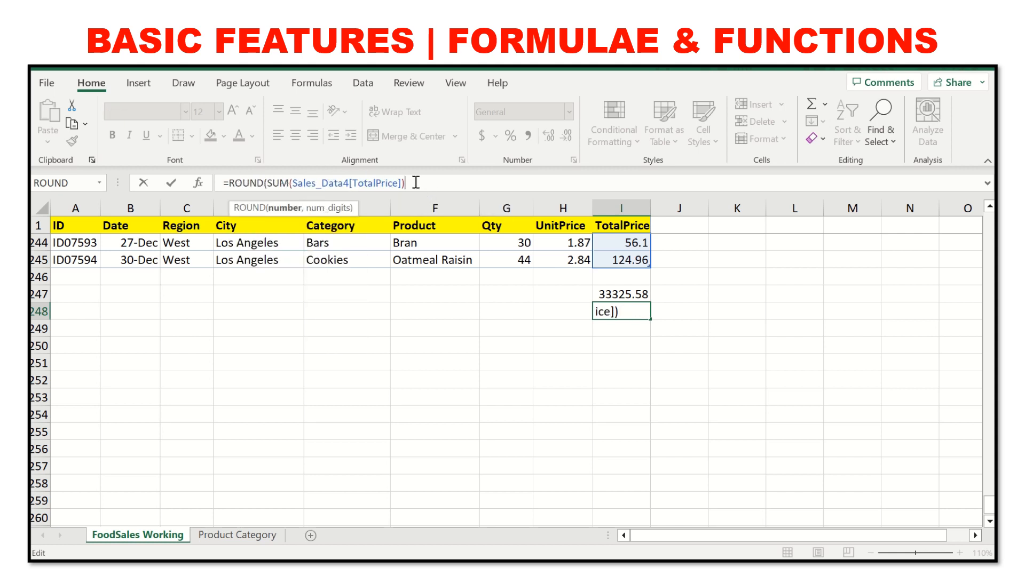
type(",")
type("0)")
key("Return")
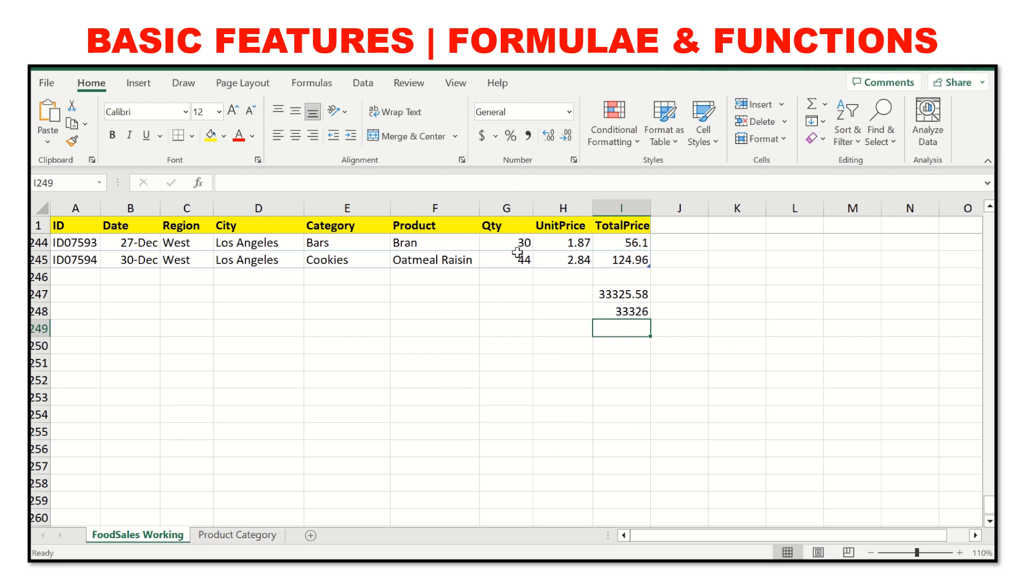
Enter =AVERAGE(Sales_Data4[Qty]) in cell G247, below the table, to average the whole Qty column
left_click(497, 296)
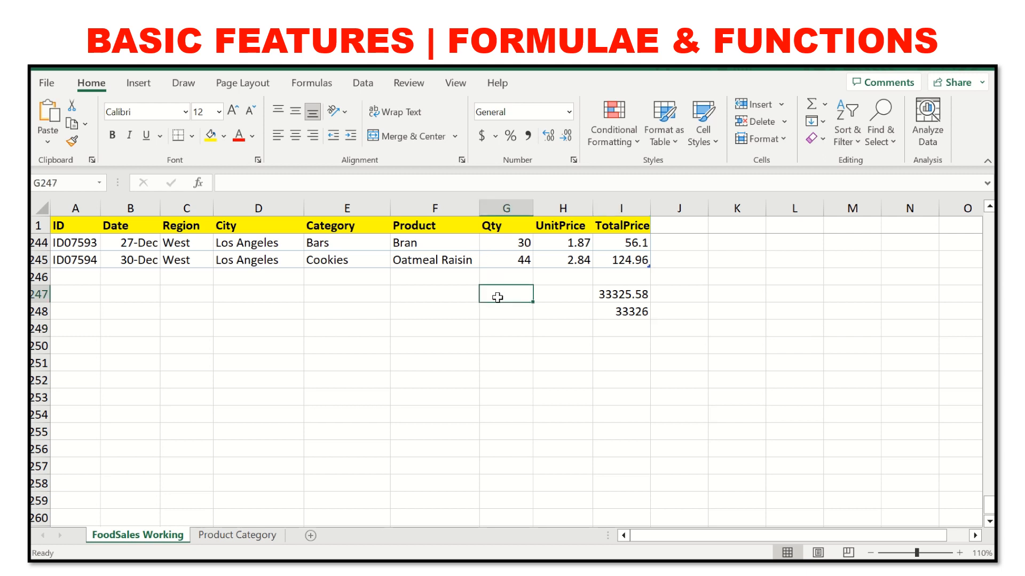
type("=")
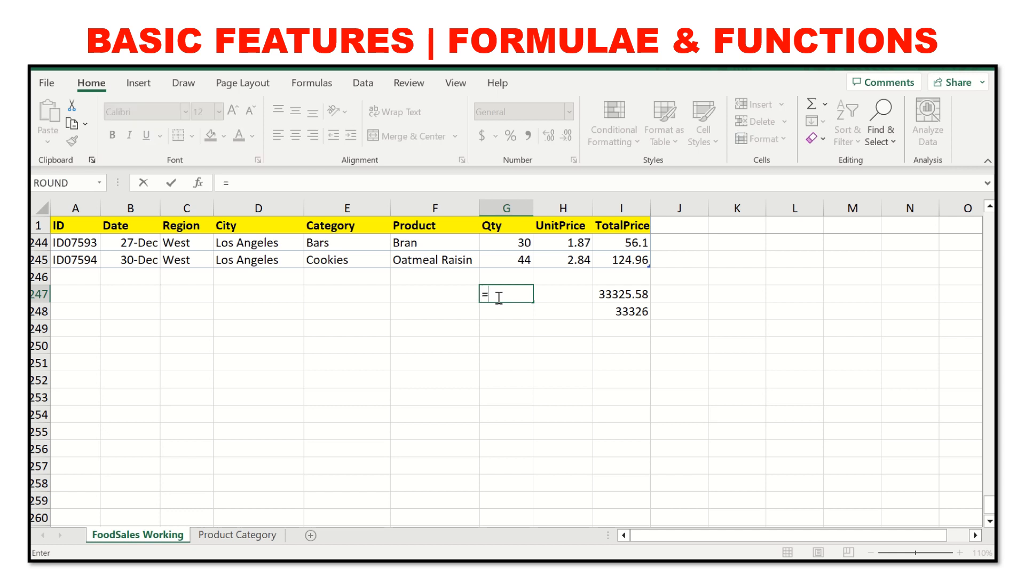
type("AVER")
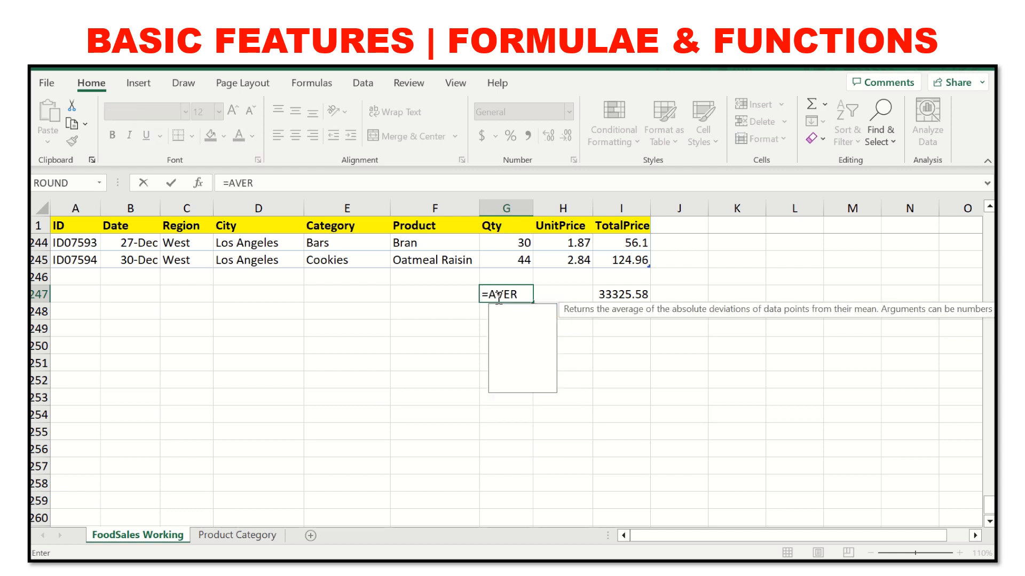
type("AGE(")
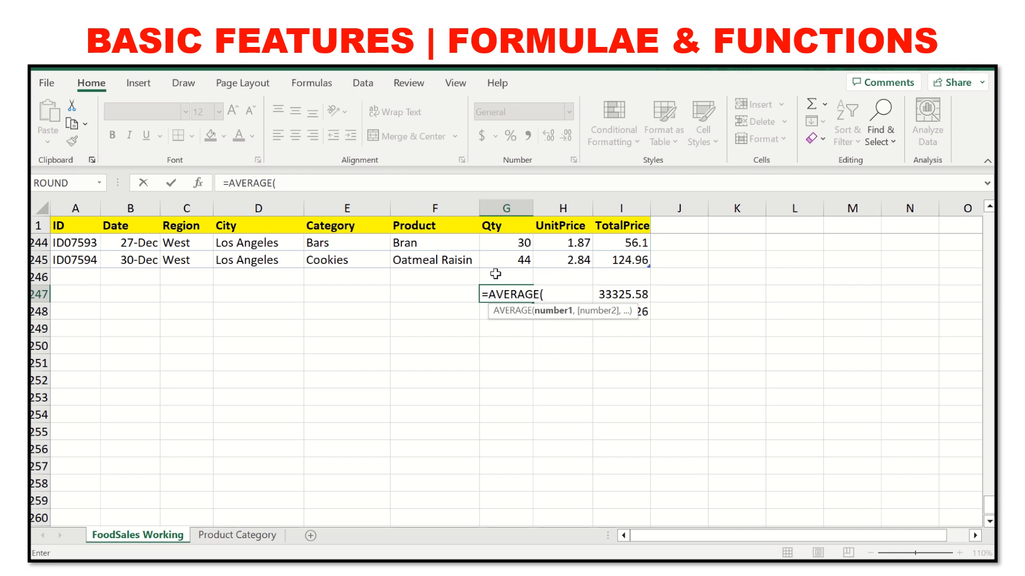
scroll(499, 273, "down", 1)
scroll(497, 264, "up", 4)
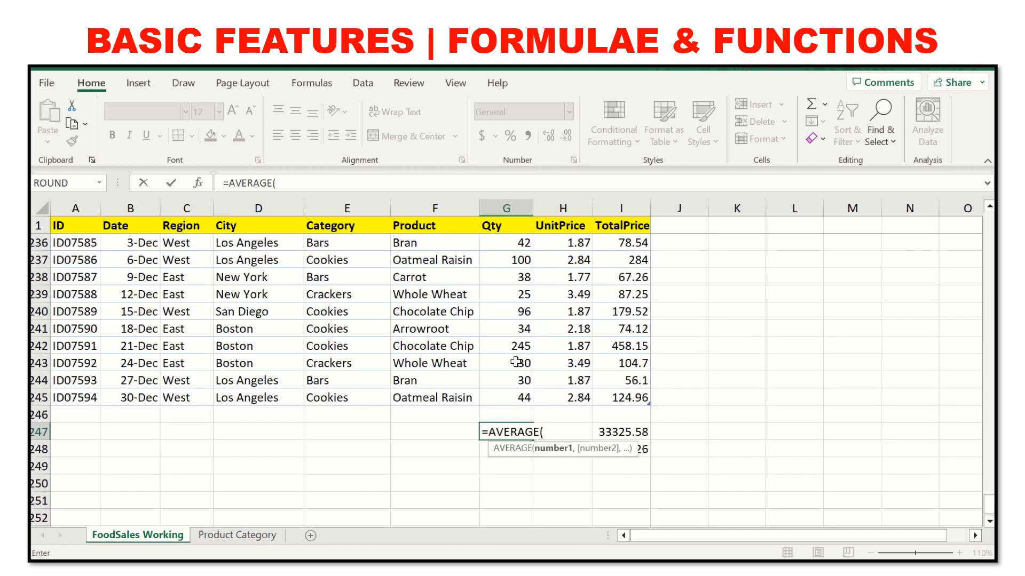
left_click_drag(516, 380, 515, 397)
left_click_drag(518, 327, 502, 238)
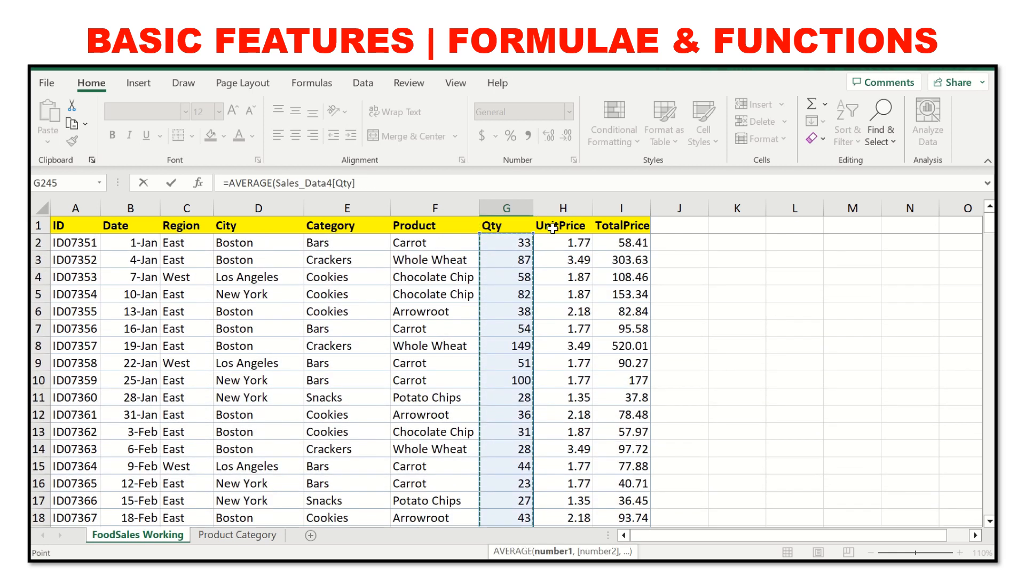
type(")")
key("Return")
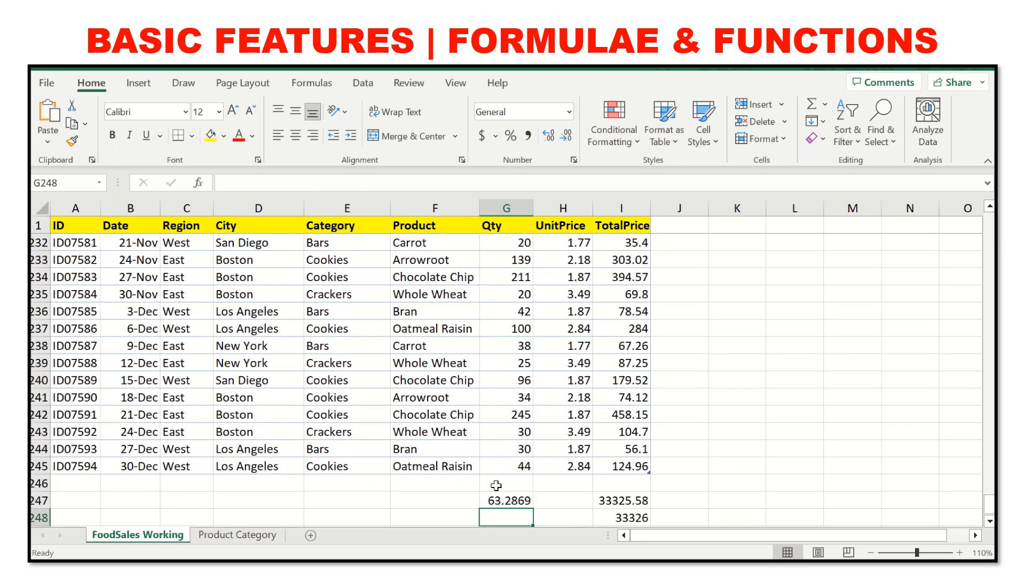
left_click(503, 498)
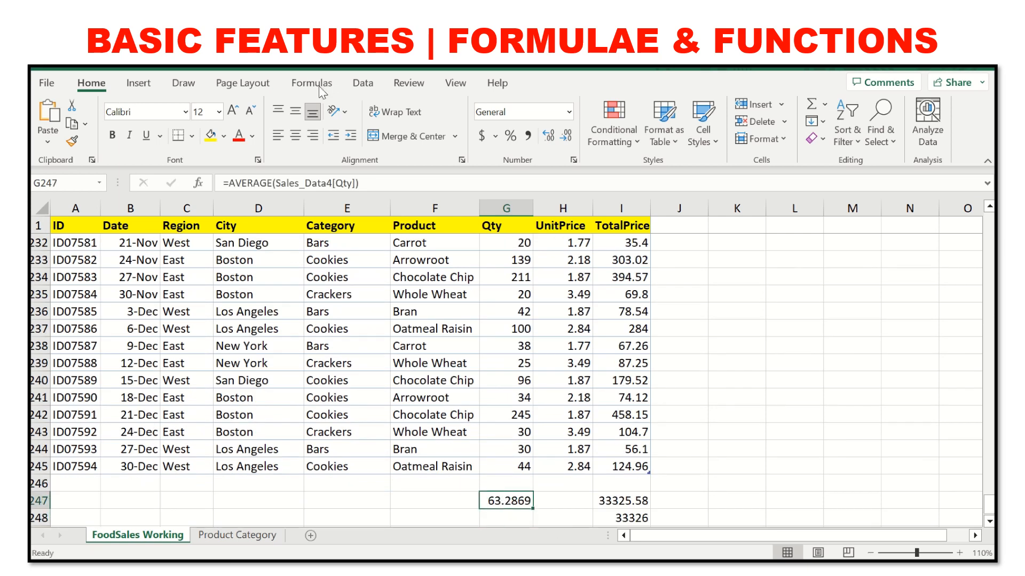
Enter =MIN(Sales_Data4[Qty]) in cell G248 to find the smallest quantity in the Qty column
left_click(516, 517)
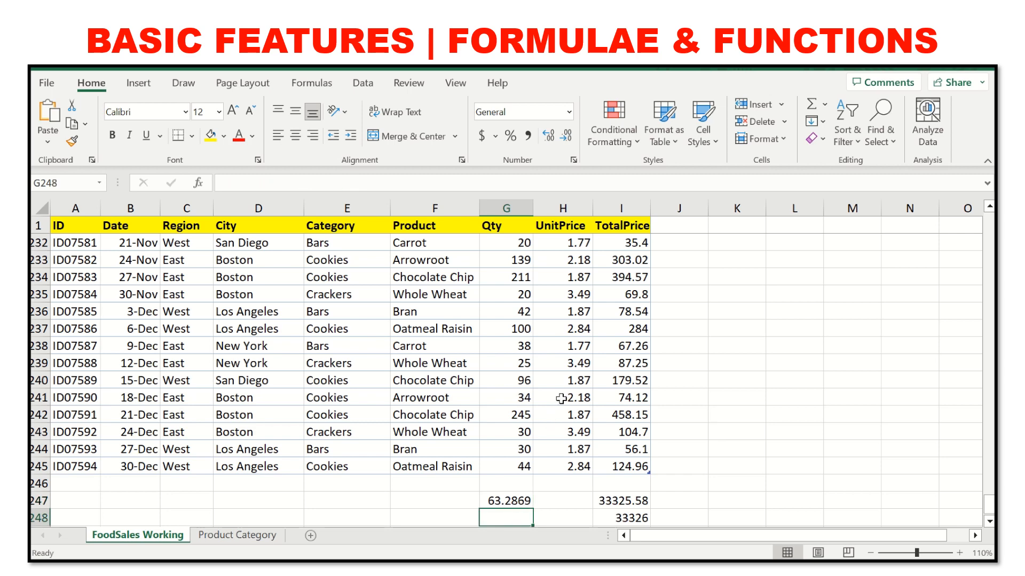
scroll(534, 454, "down", 2)
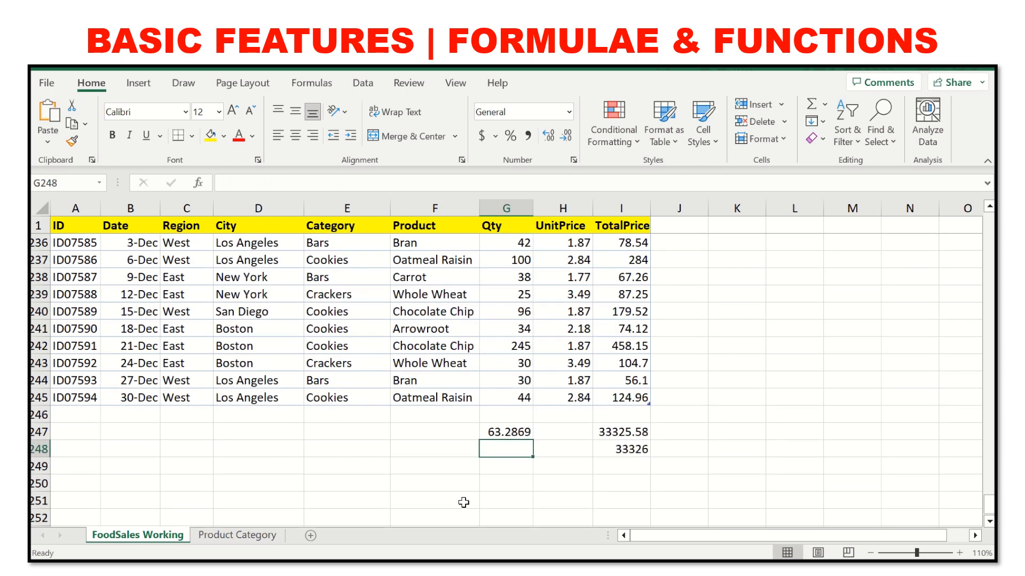
double_click(497, 451)
type("=MIN")
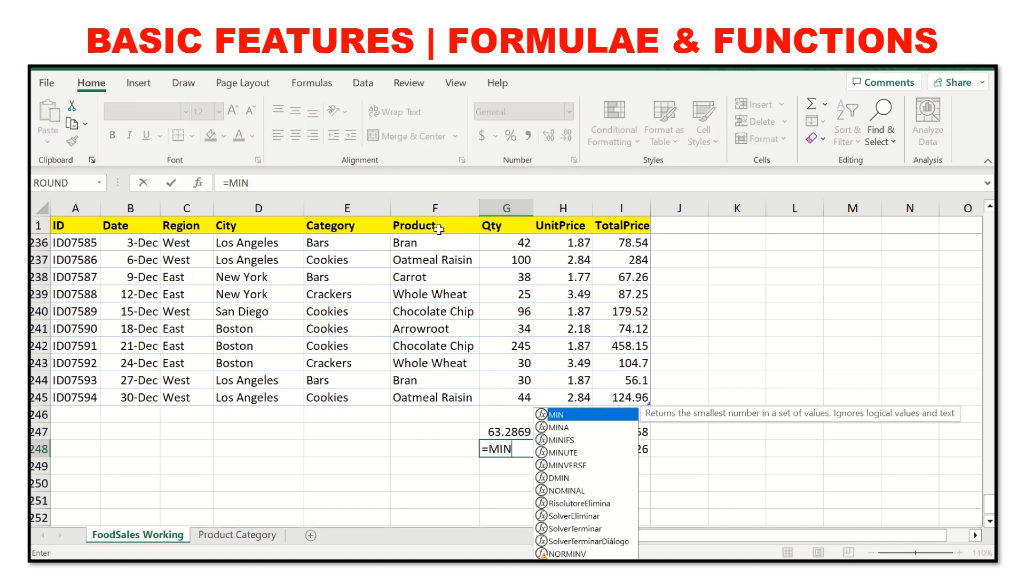
type("(")
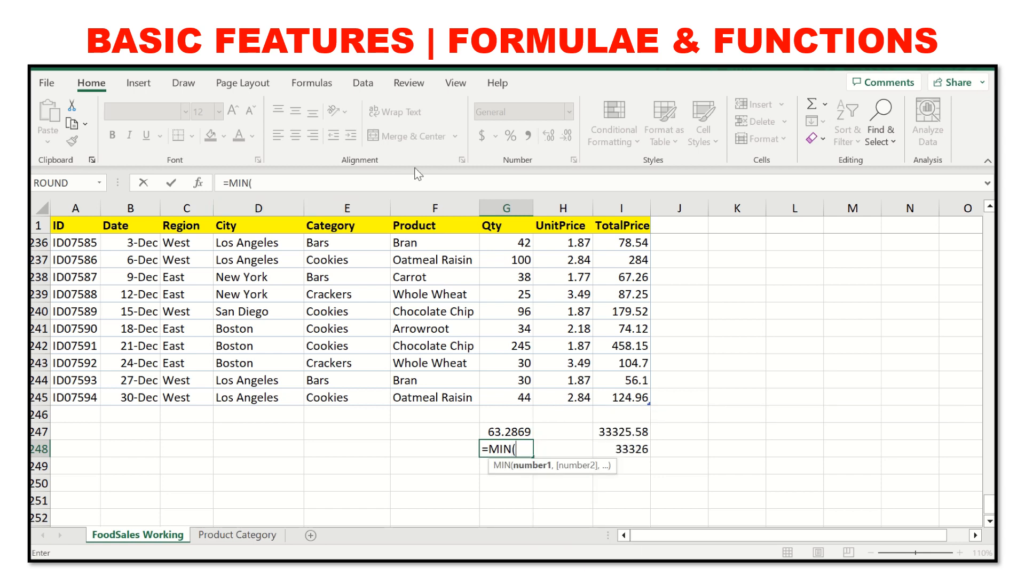
left_click(511, 399)
left_click_drag(509, 368, 508, 237)
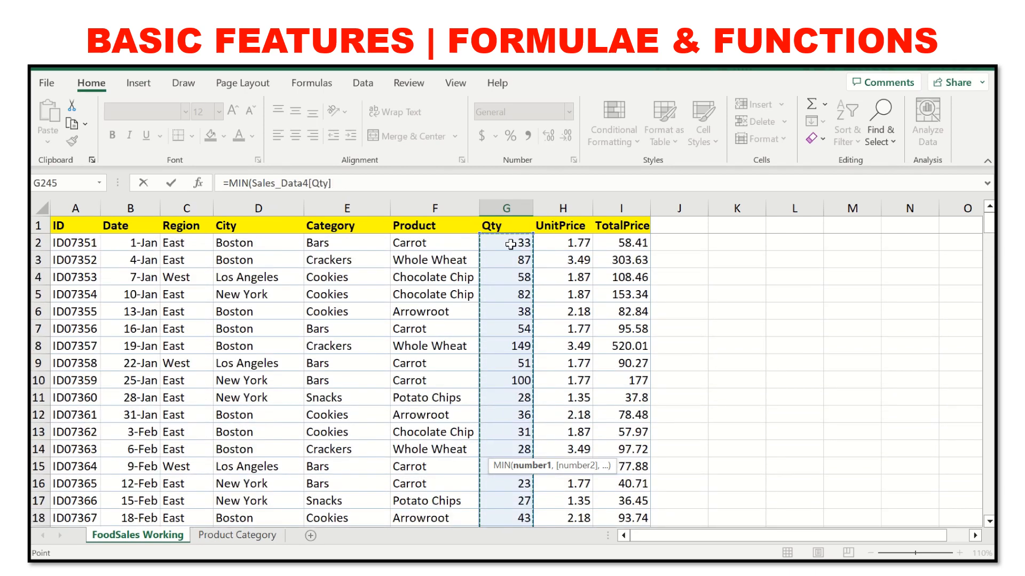
type(")")
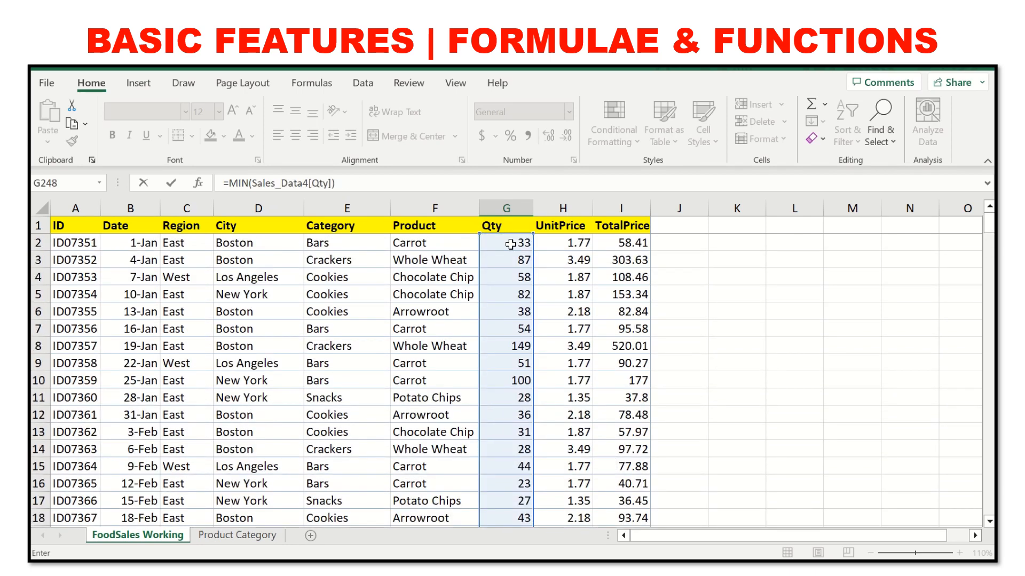
key("Return")
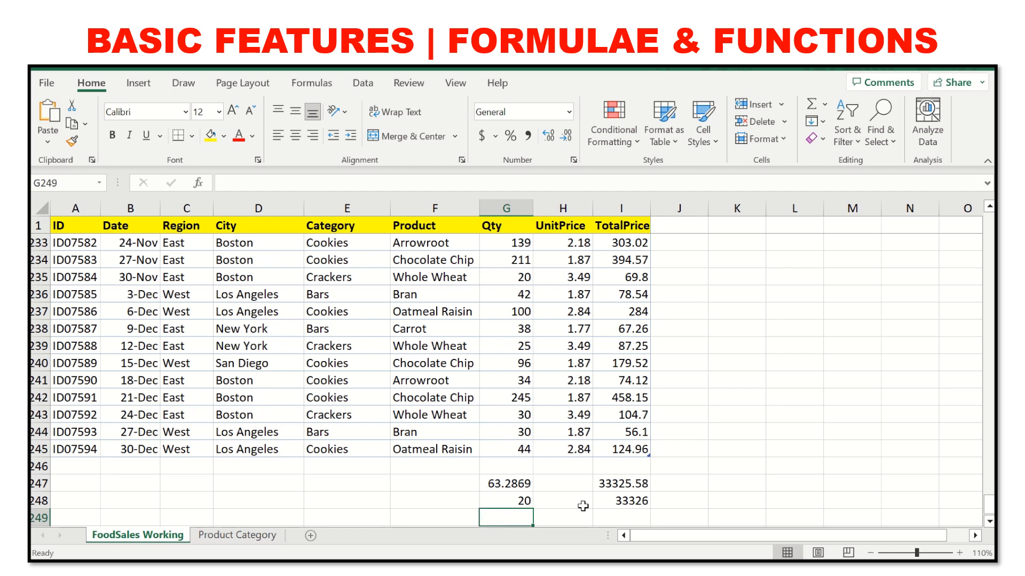
Enter =MAX(Sales_Data4[Qty]) in cell G249 to find the largest quantity in the Qty column
type("=MA")
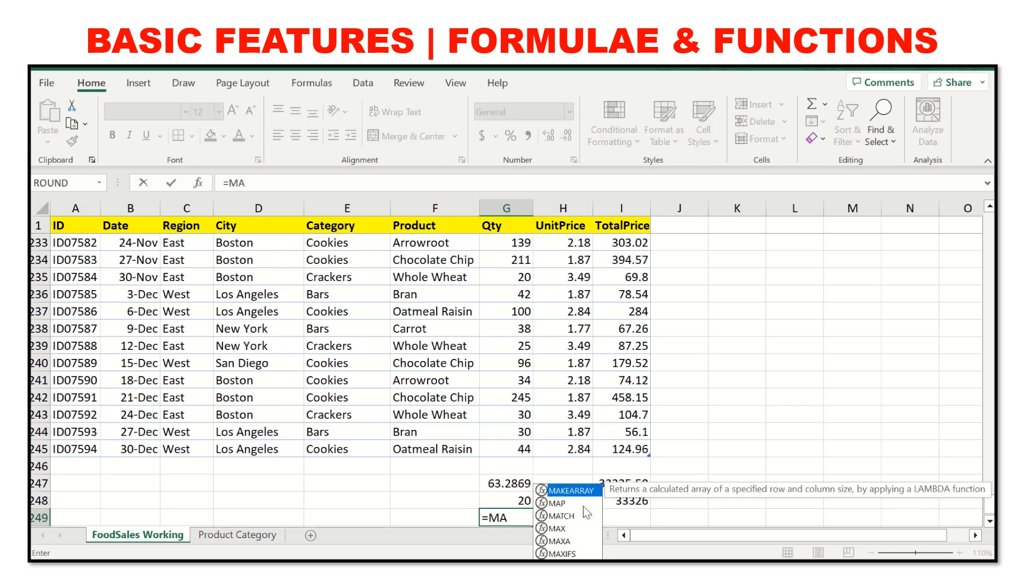
type("X(")
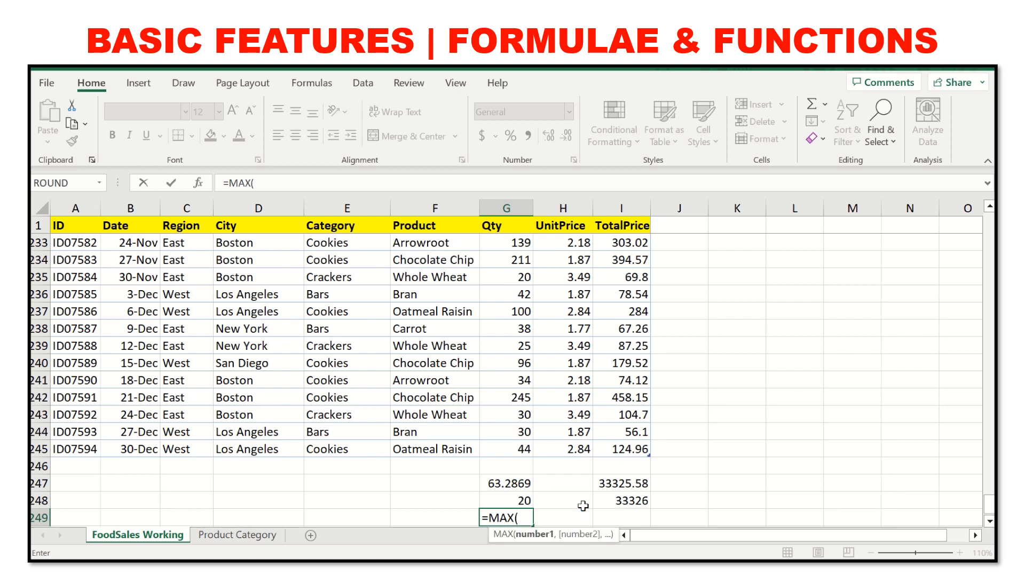
left_click_drag(522, 449, 498, 243)
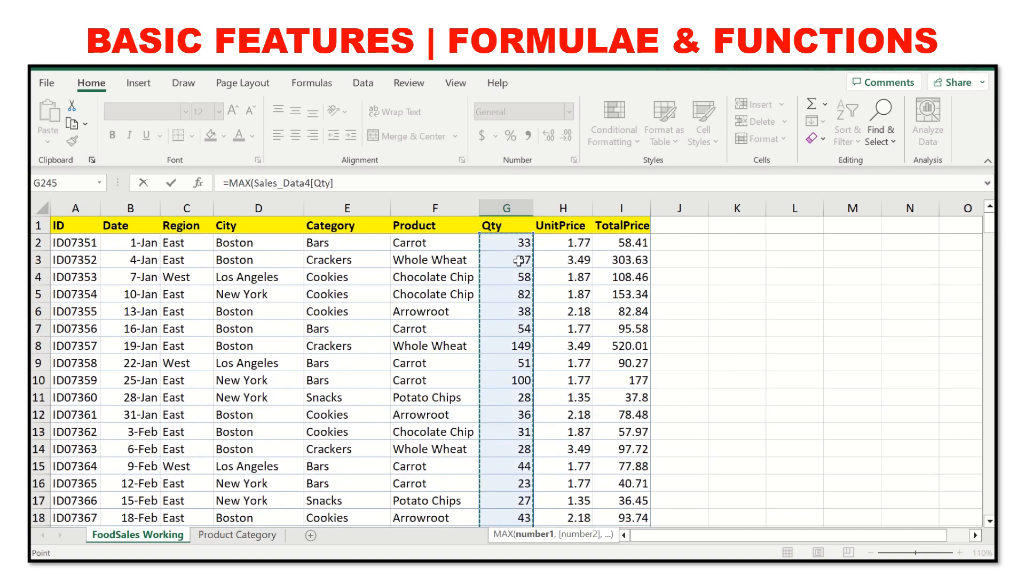
type(")")
key("Return")
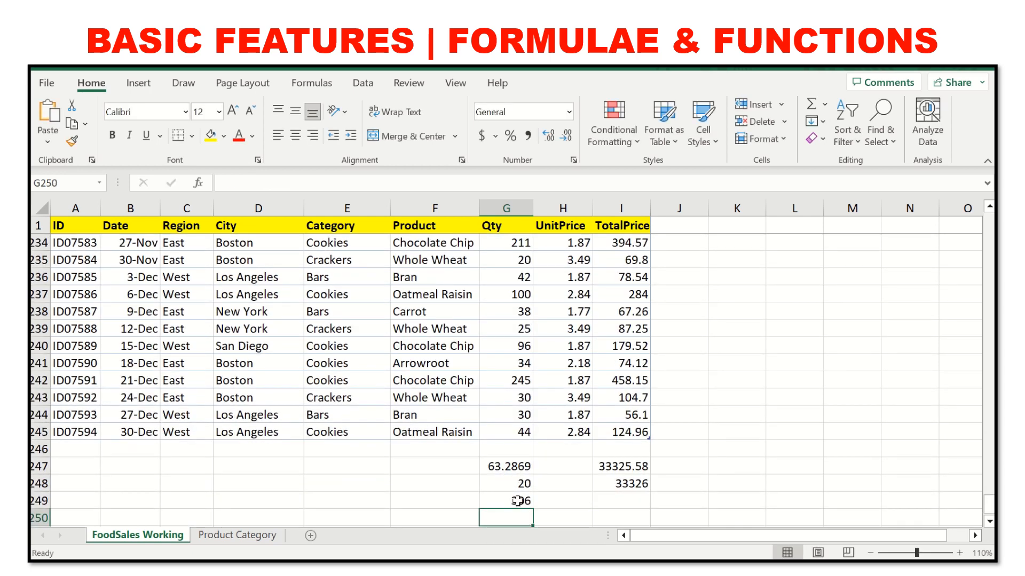
scroll(515, 374, "down", 3)
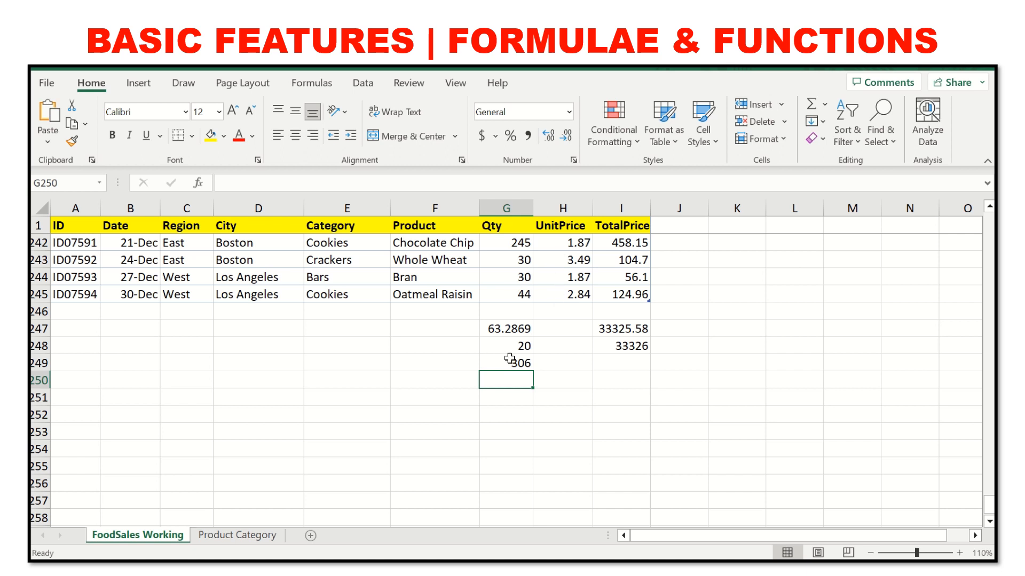
left_click(528, 346)
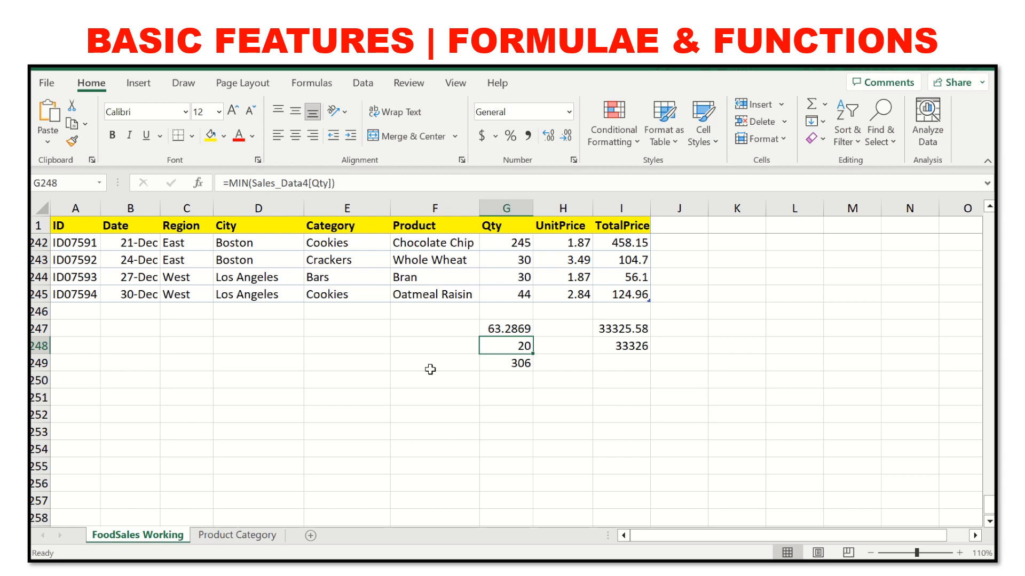
Enter =COUNTA(Sales_Data4[Product]) in cell F247, below the table, to count the non-empty entries of the Product column
scroll(439, 331, "up", 3)
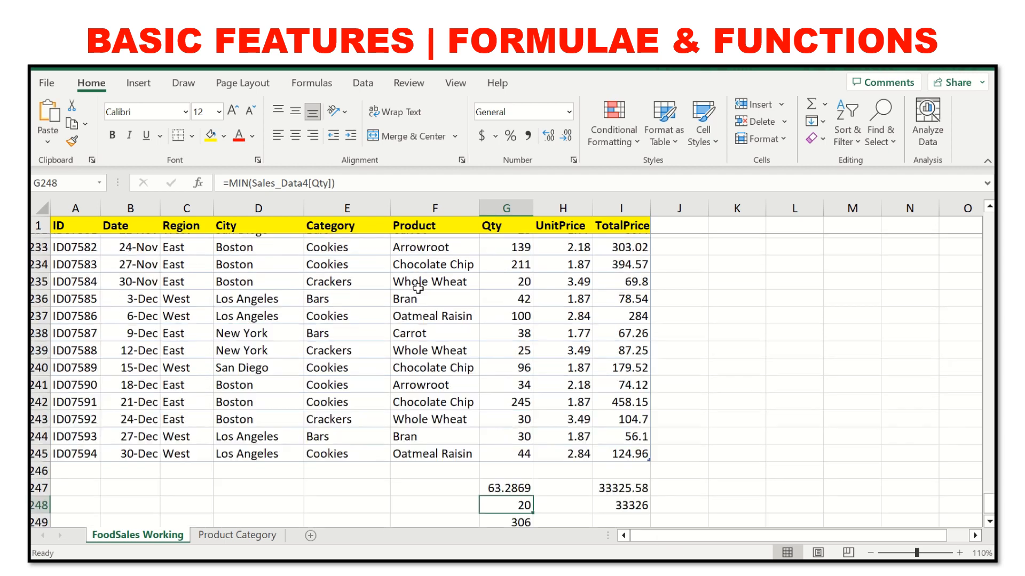
scroll(419, 325, "down", 1)
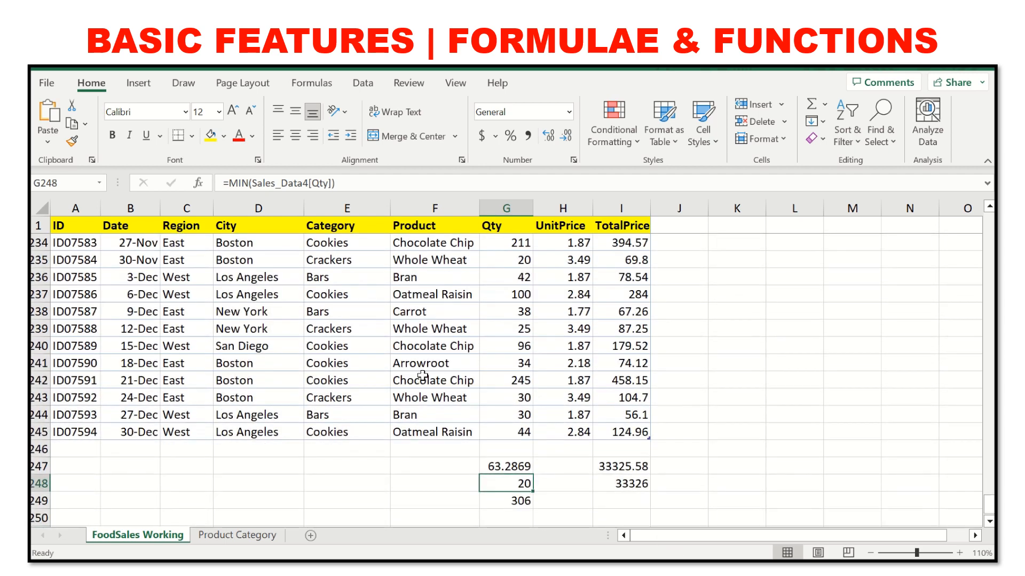
left_click(443, 469)
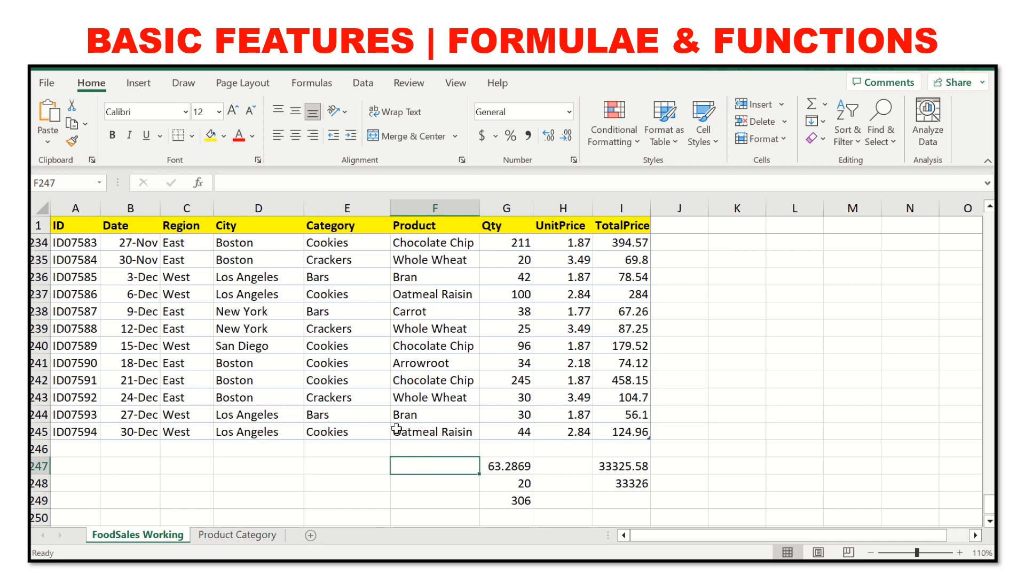
type("=COUNTA")
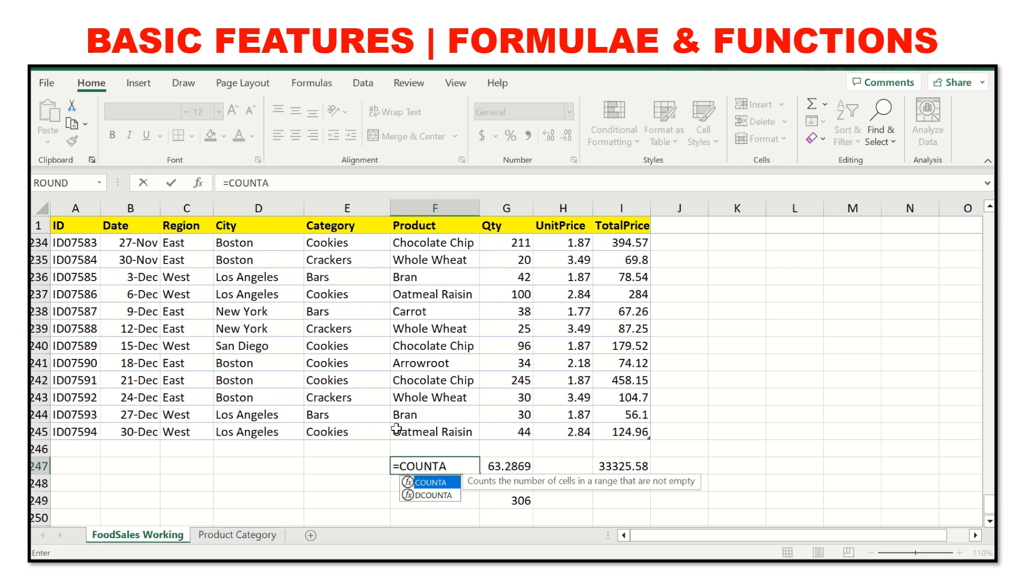
type("(")
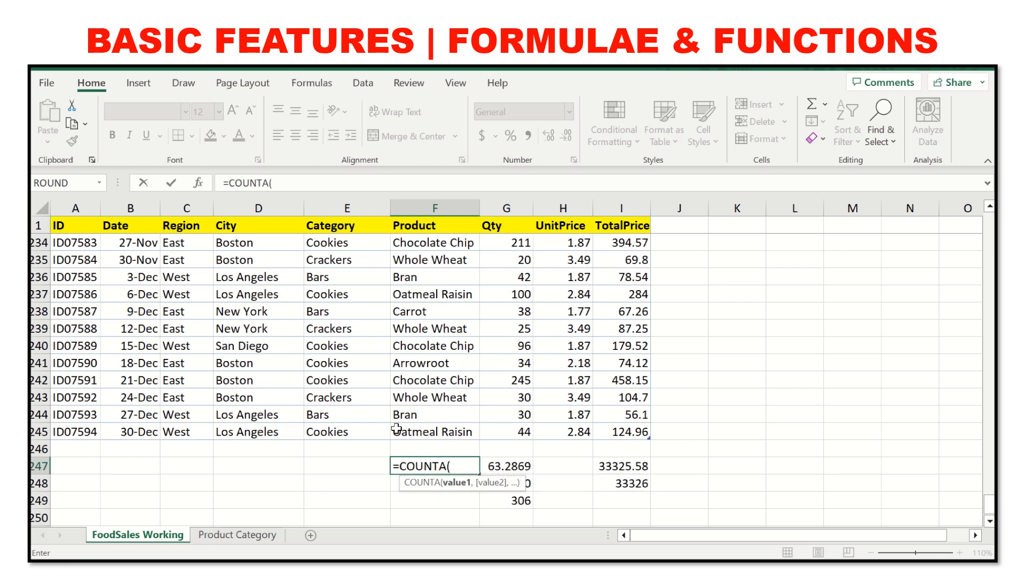
left_click_drag(428, 435, 472, 257)
type(")")
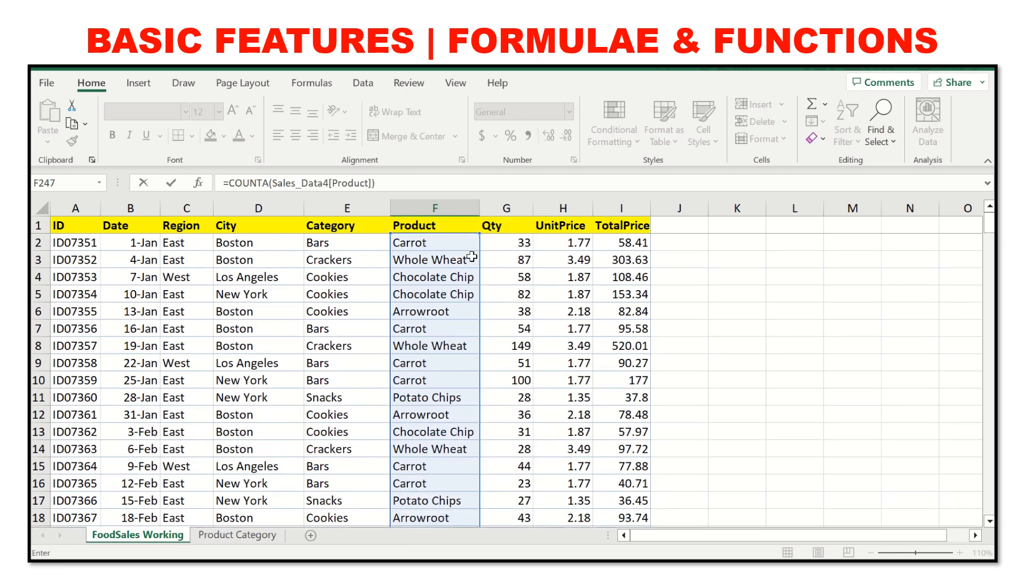
key("Return")
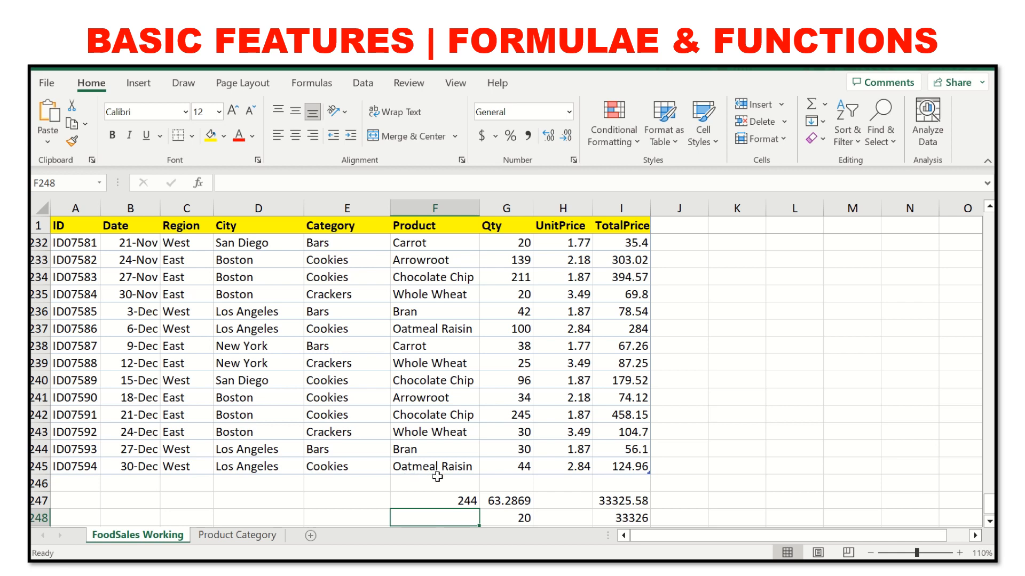
Enter =COUNTIF(Sales_Data4[Product],F2) in cell F248 to count the Product entries matching the first product, Carrot
type("C")
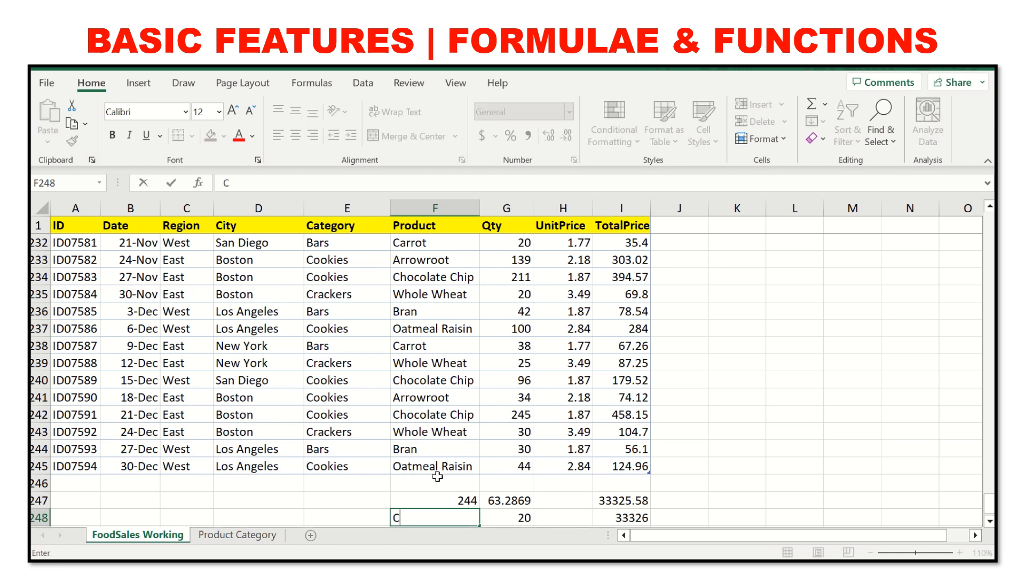
type("O")
key("BackSpace")
type("+")
type("COUNT")
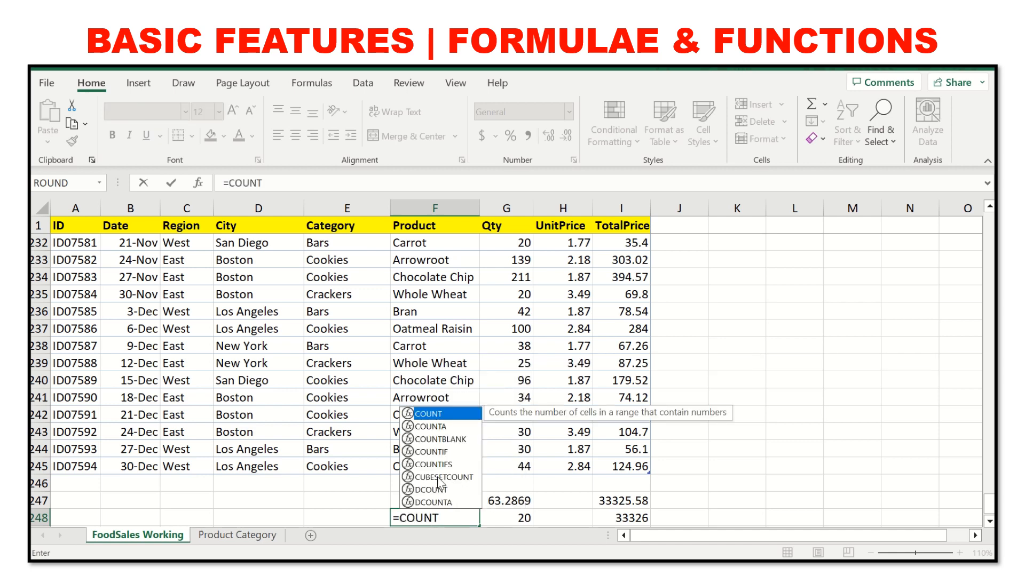
type("IF(")
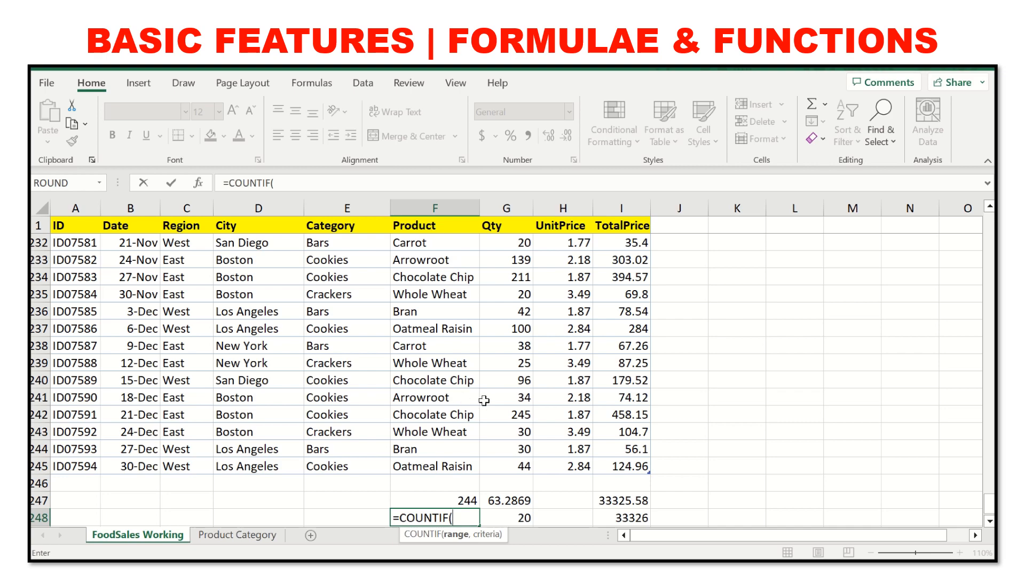
left_click_drag(415, 467, 432, 248)
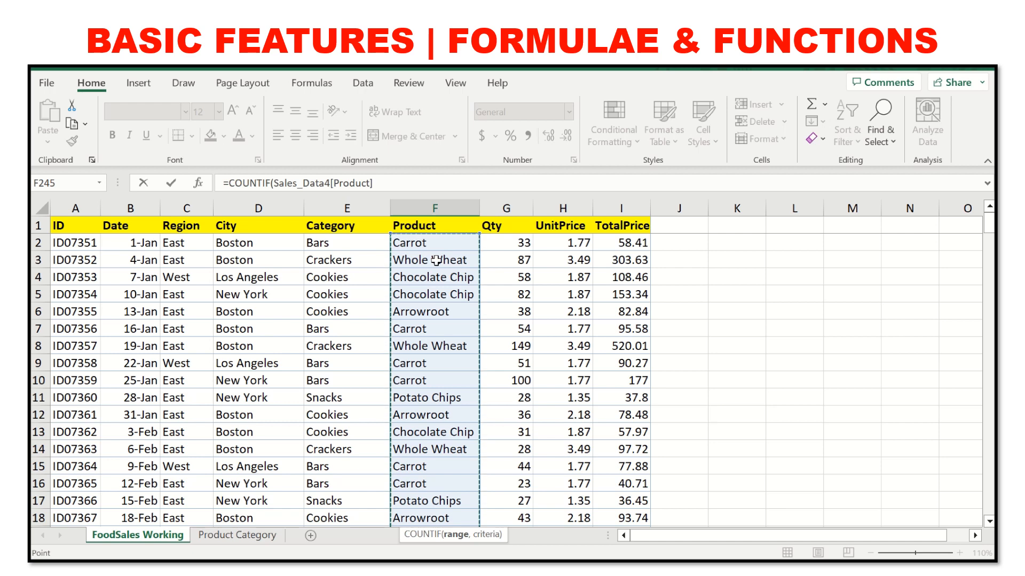
type(",")
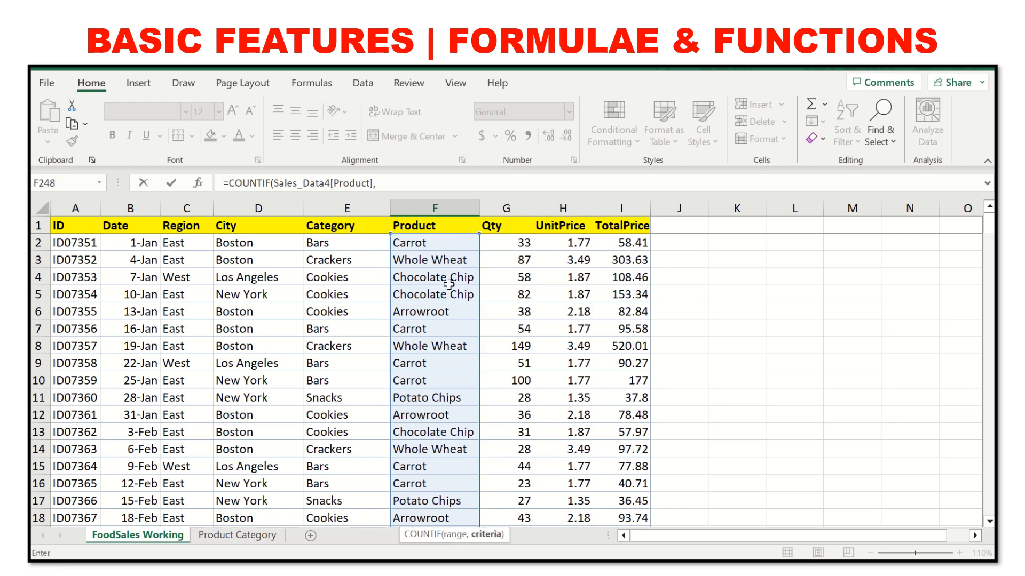
left_click(446, 243)
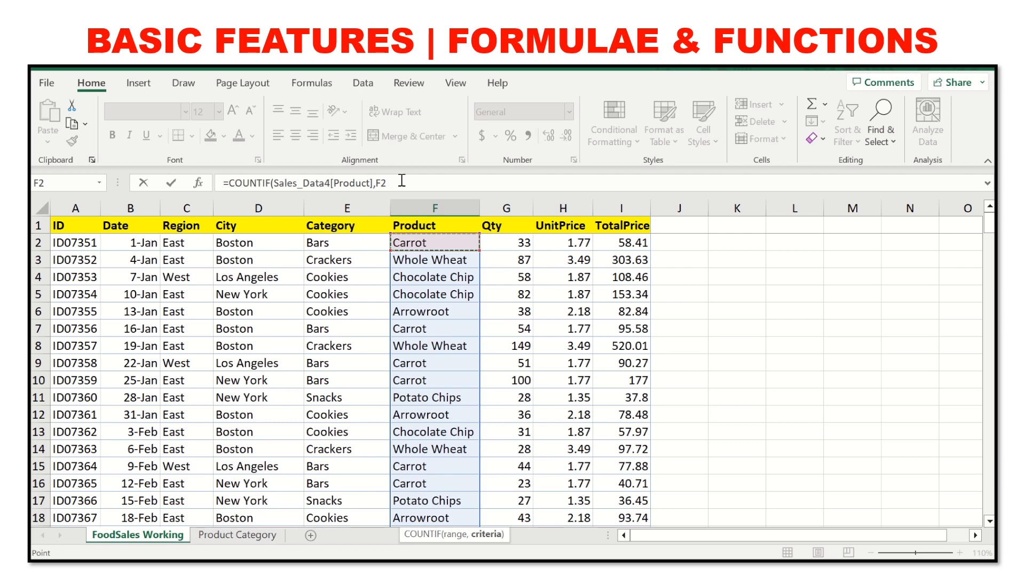
type(")")
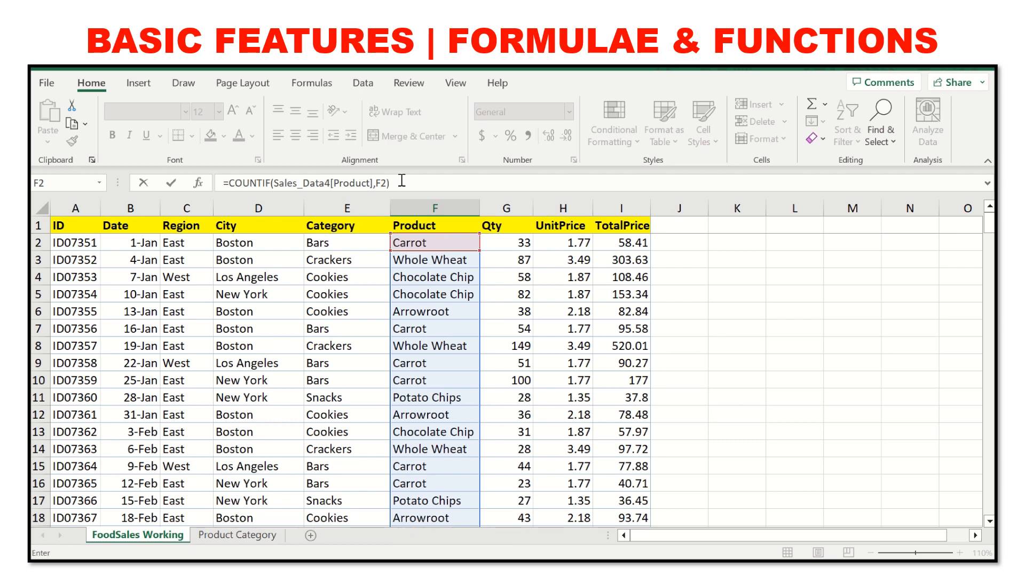
key("Return")
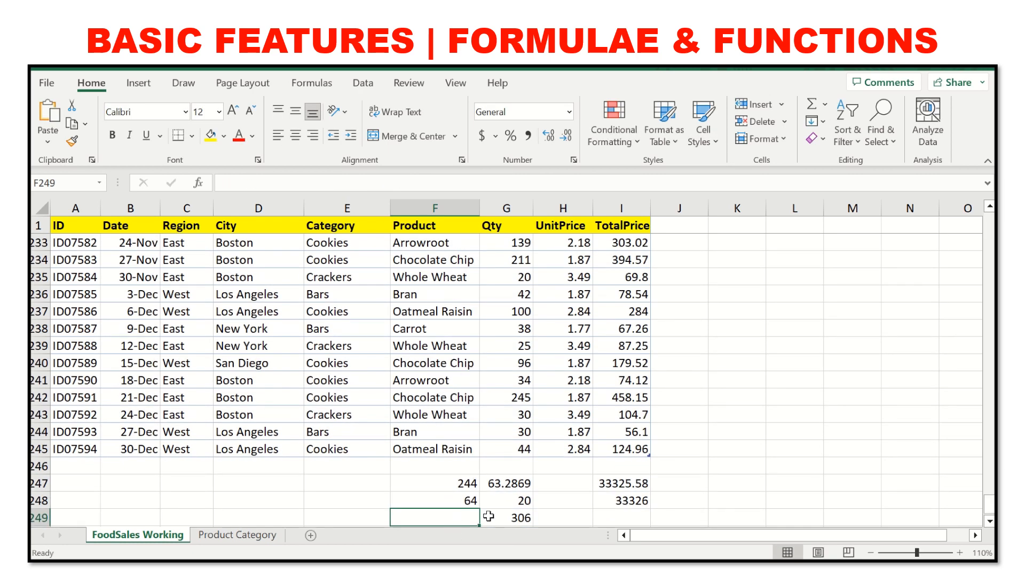
Fill the COUNTIF formula from F248 down into F249 and clear the copied formula again
left_click(444, 505)
left_click_drag(479, 509, 478, 523)
left_click(453, 517)
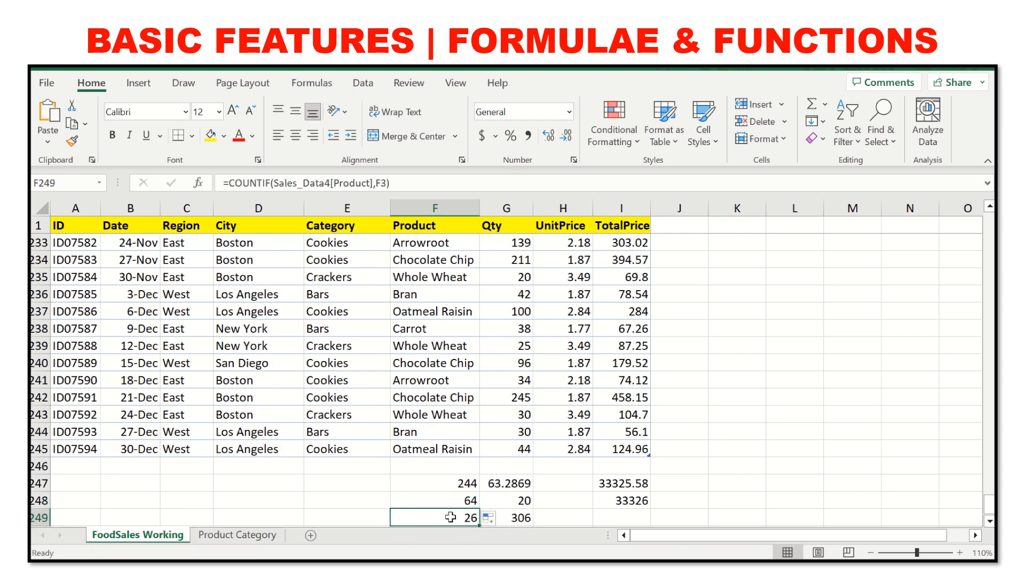
key("BackSpace")
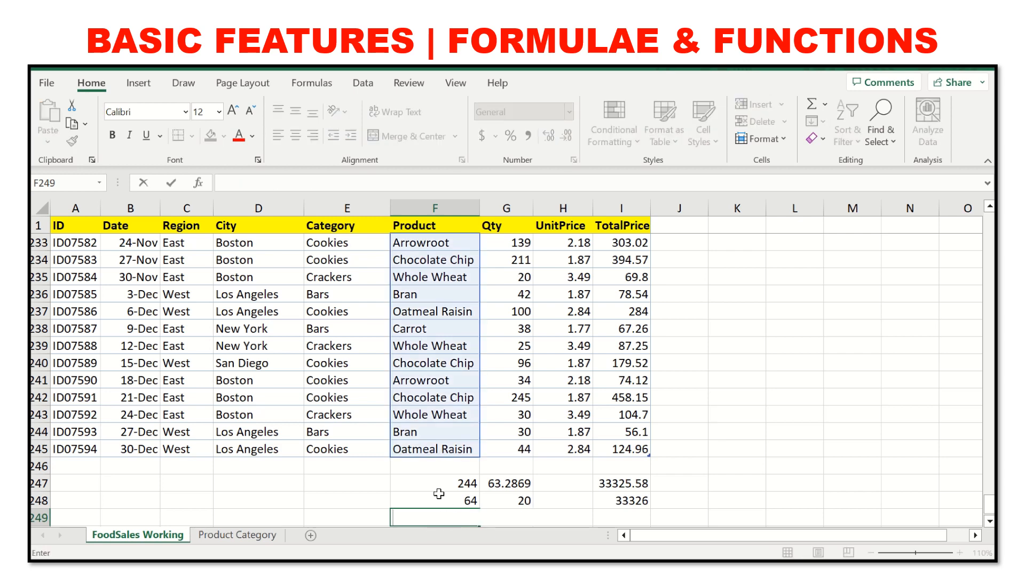
left_click(438, 494)
Enter =COUNTIF(F2:F245,"Carrot") in cell F249 to count the Carrot entries using a typed range and text criterion
left_click(425, 518)
type("=")
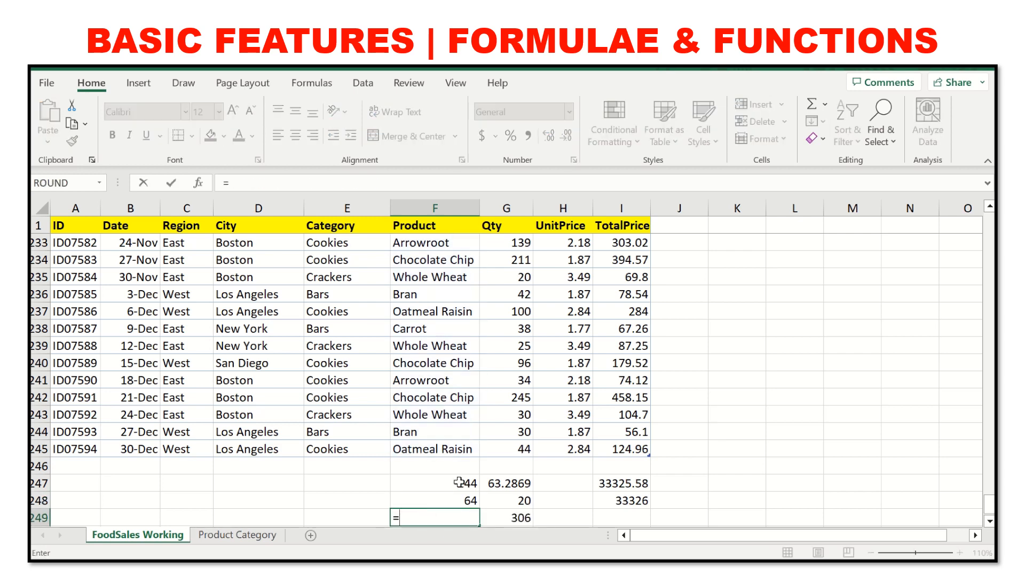
type("COUNTI")
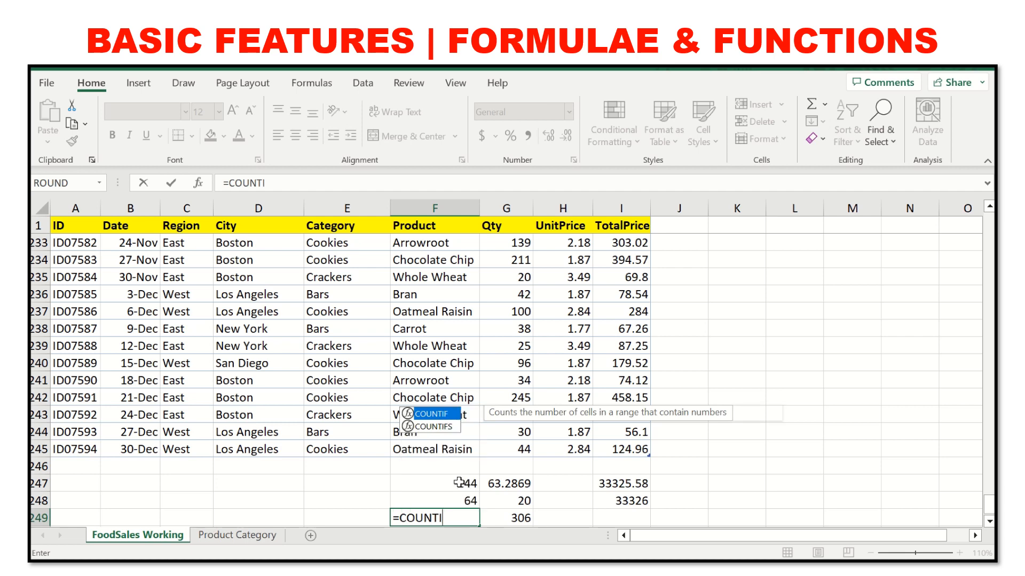
type("F(")
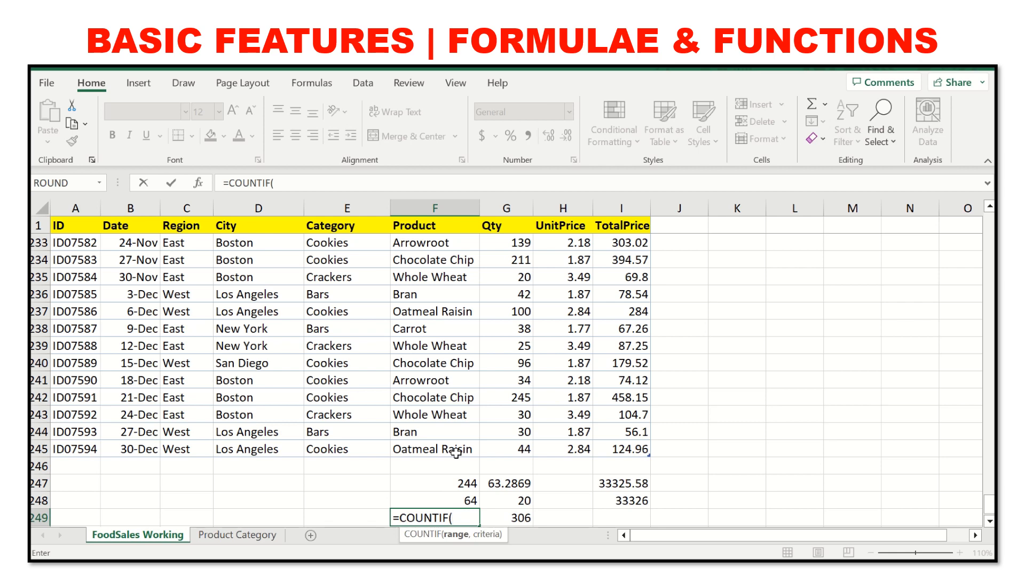
type("F")
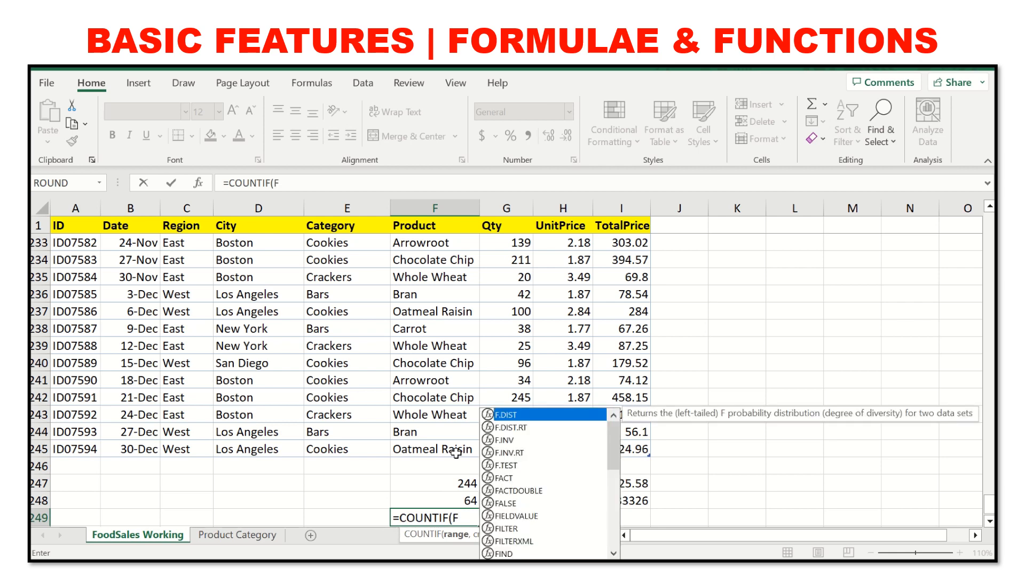
type("2")
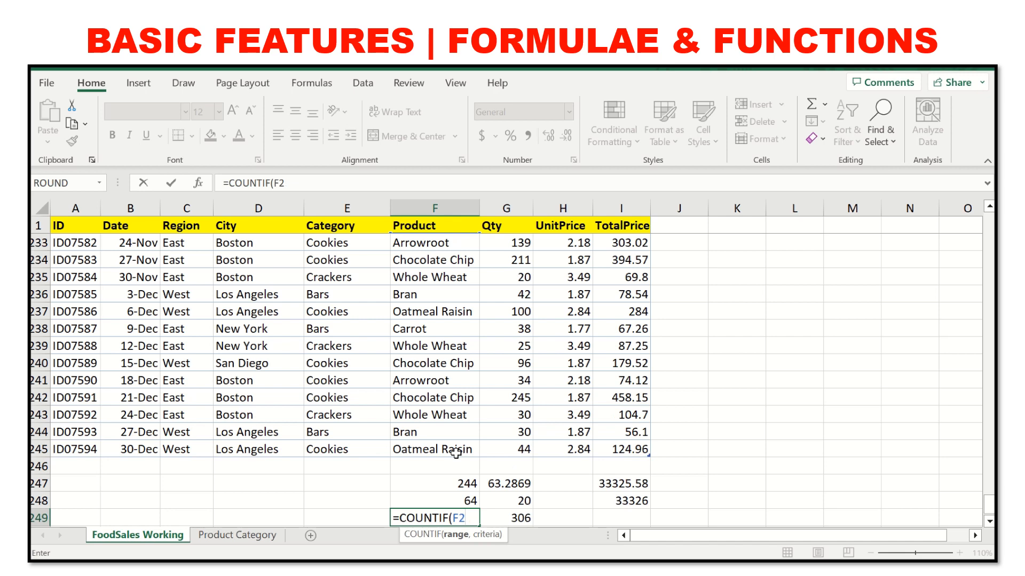
type(":F")
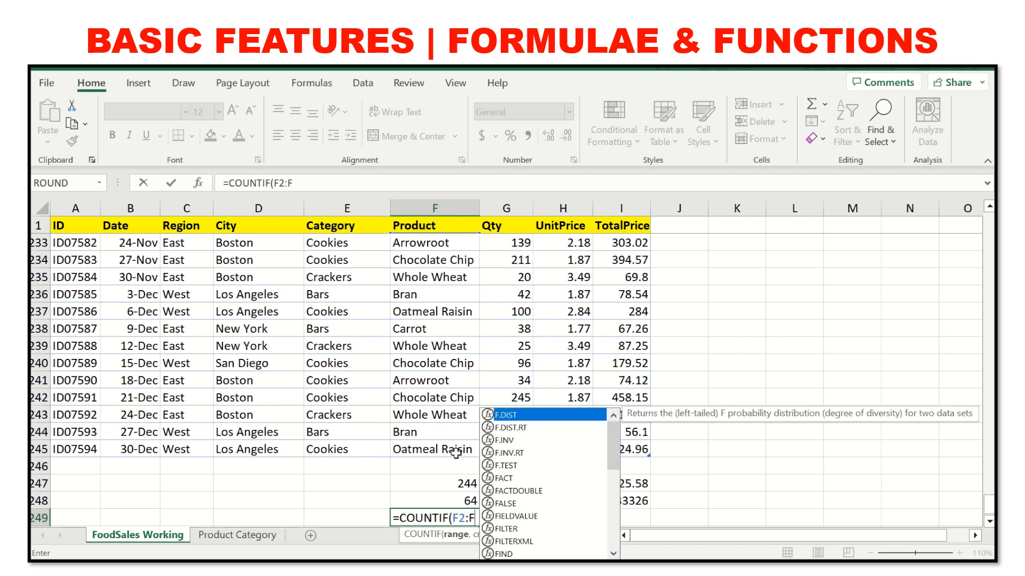
type("24")
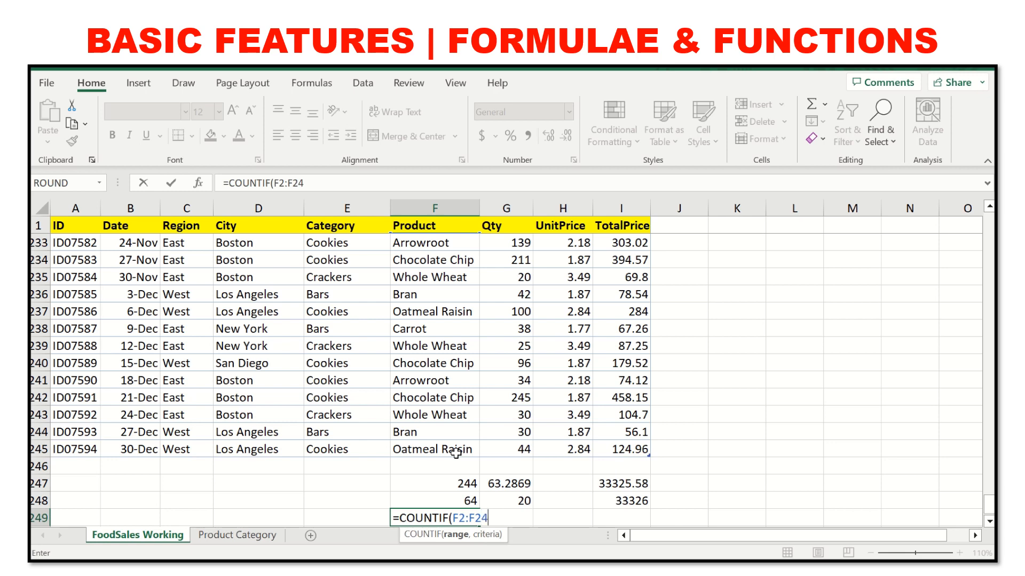
type("5")
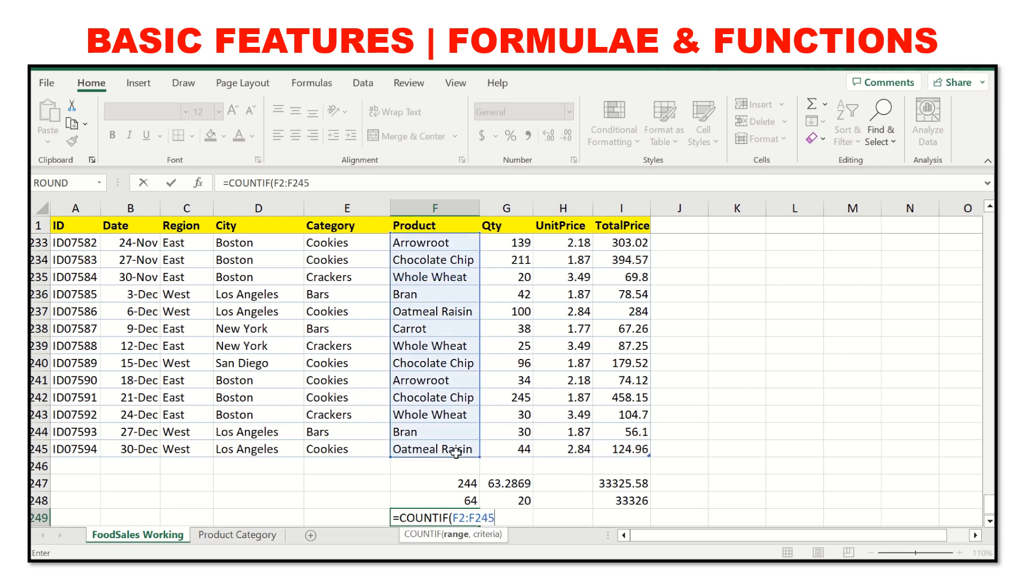
type(",\"Car")
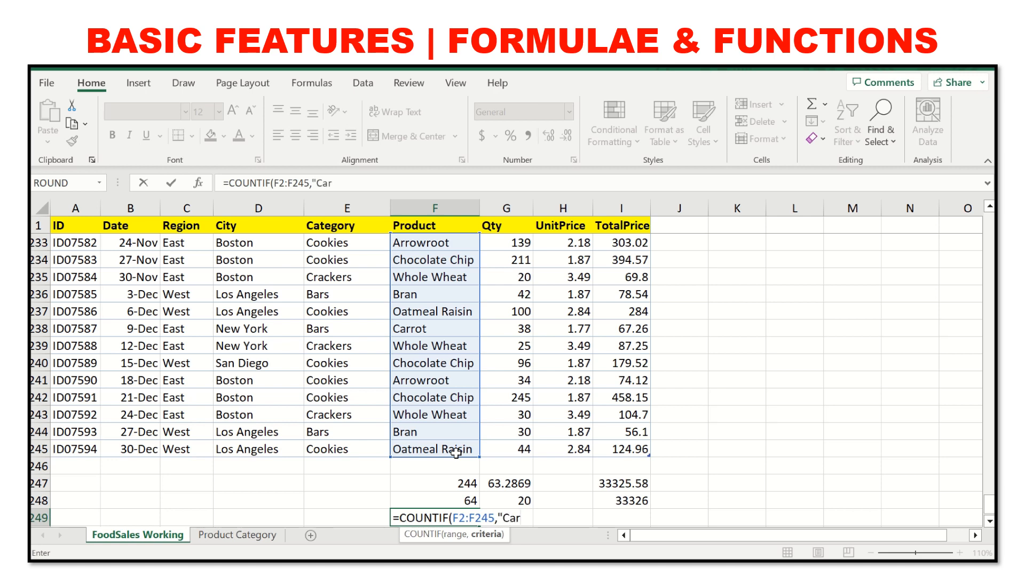
type("rot\")")
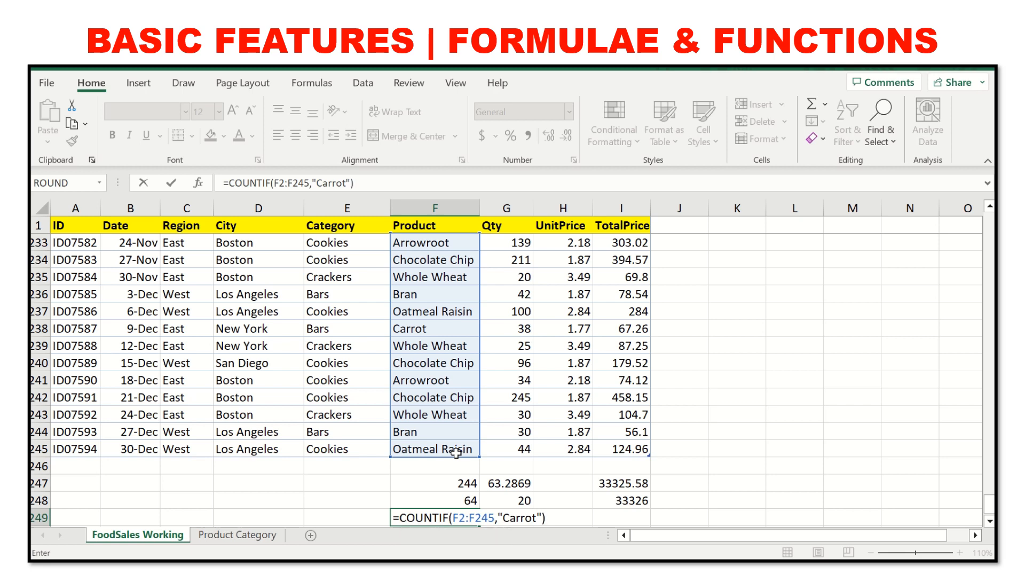
key("Return")
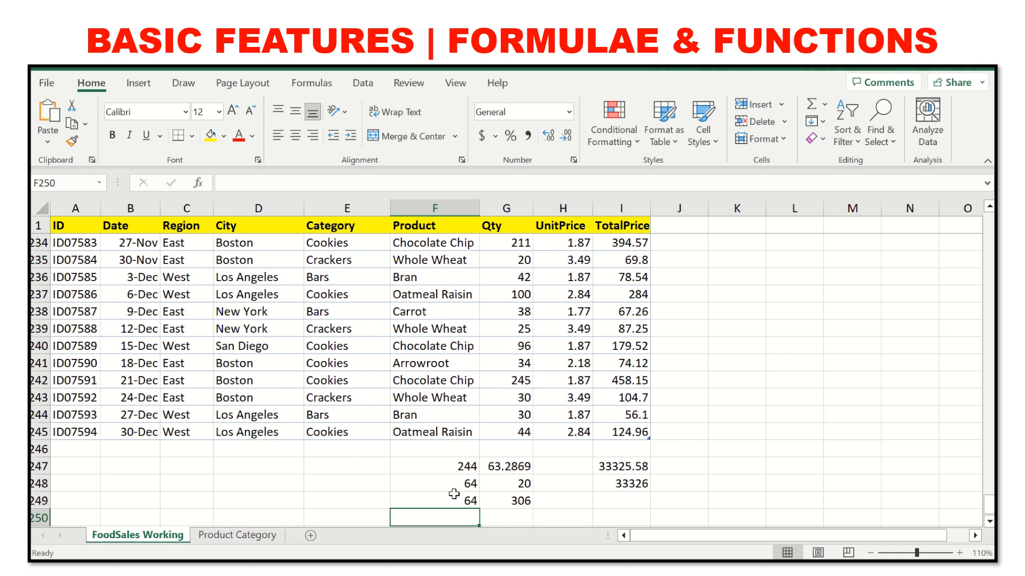
Try =COUNT(Sales_Data4[Product]) in cell F250 on the text-only Product column and clear the cell again
left_click(617, 500)
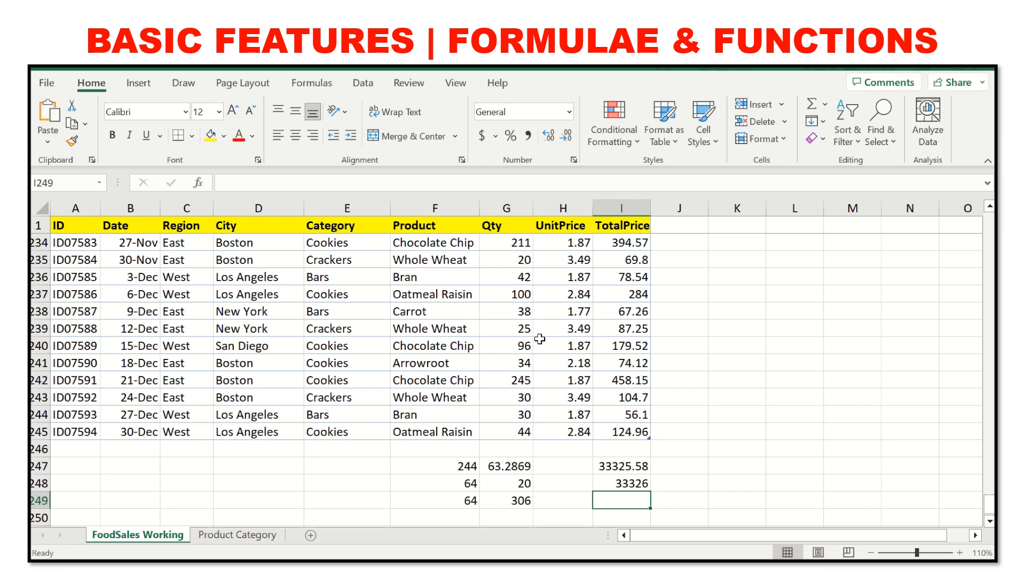
scroll(460, 412, "down", 2)
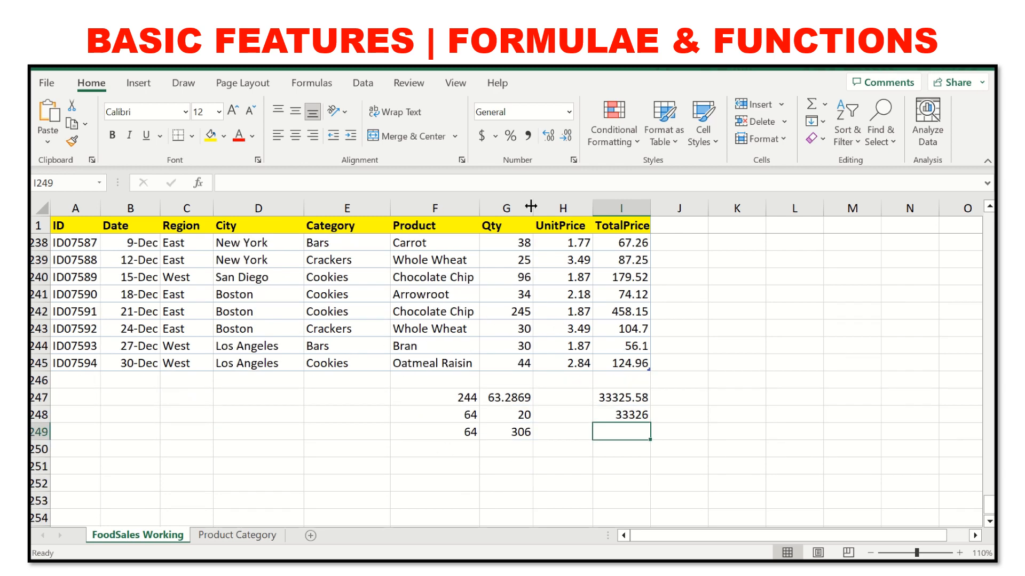
left_click(432, 450)
type("=")
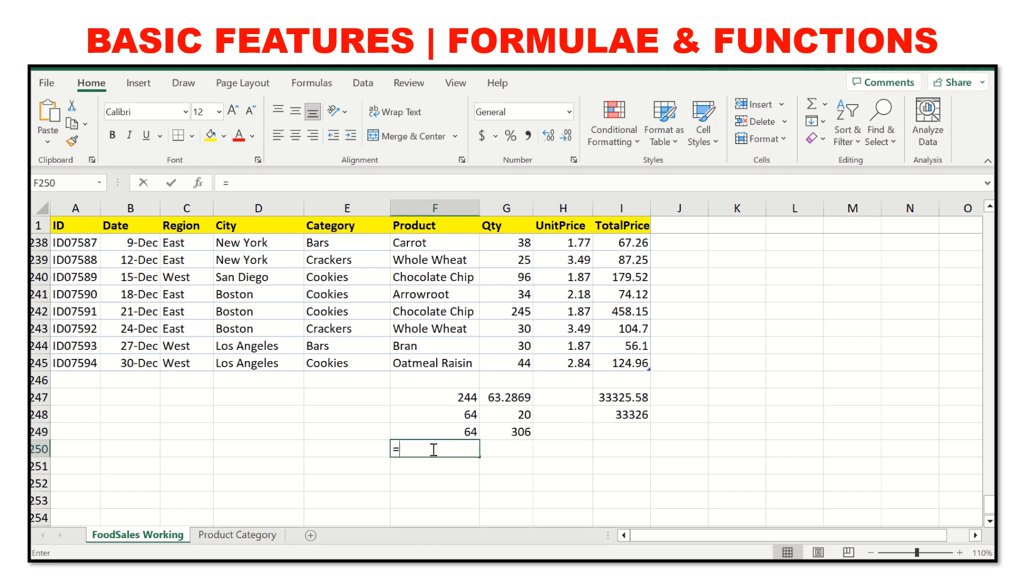
type("COUN")
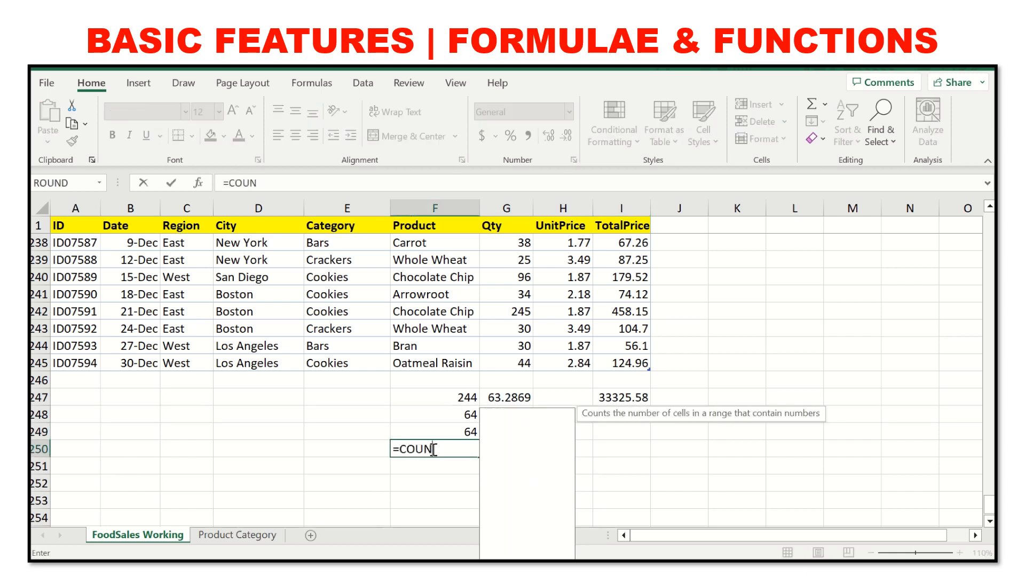
type("T(")
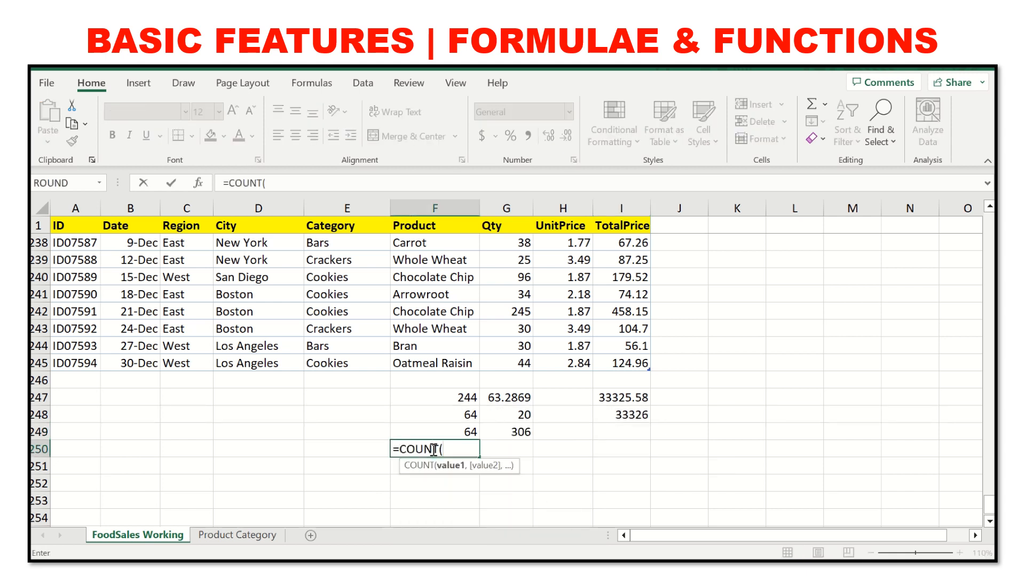
left_click_drag(438, 363, 423, 229)
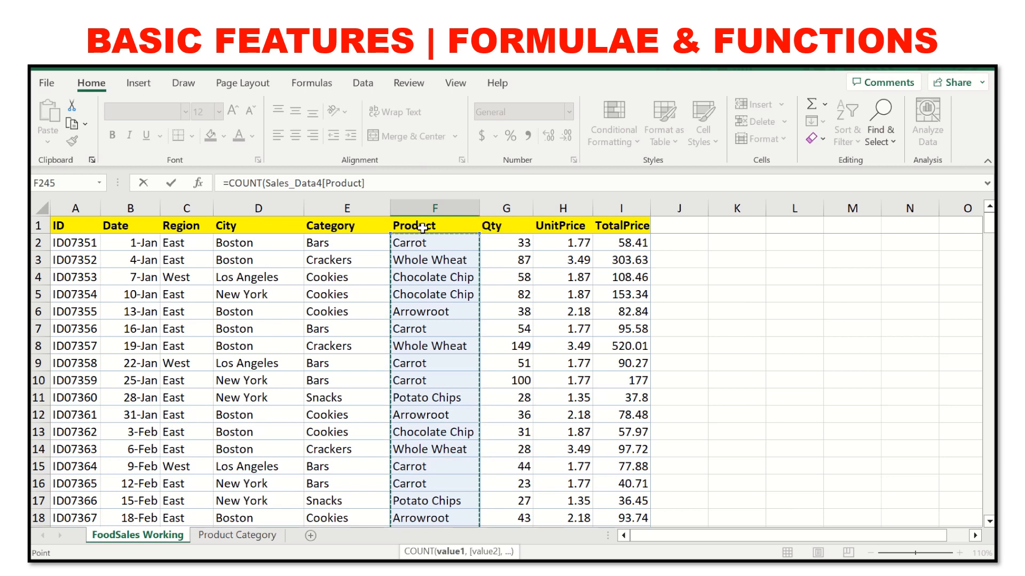
type(")")
key("Return")
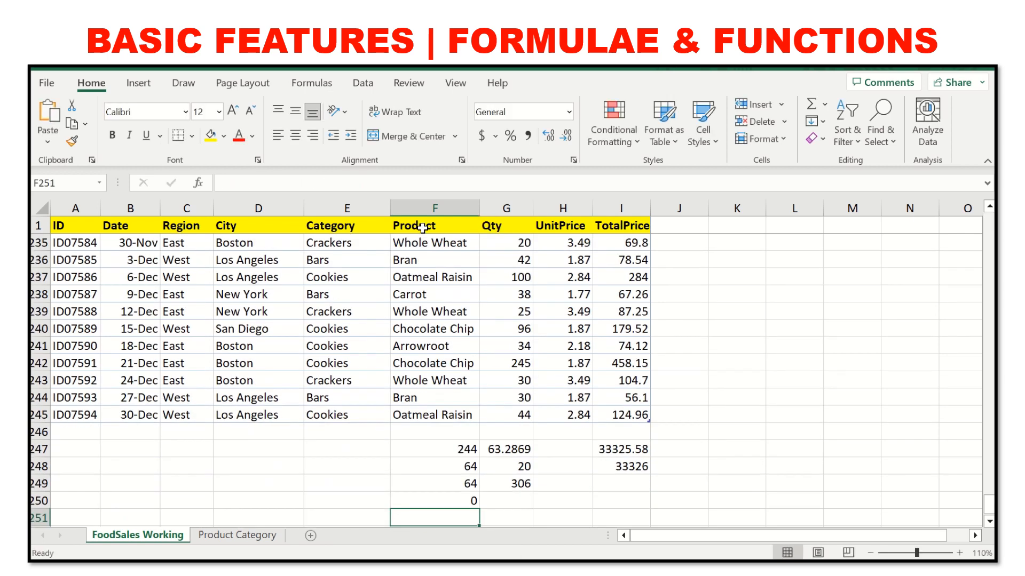
left_click(461, 502)
key("BackSpace")
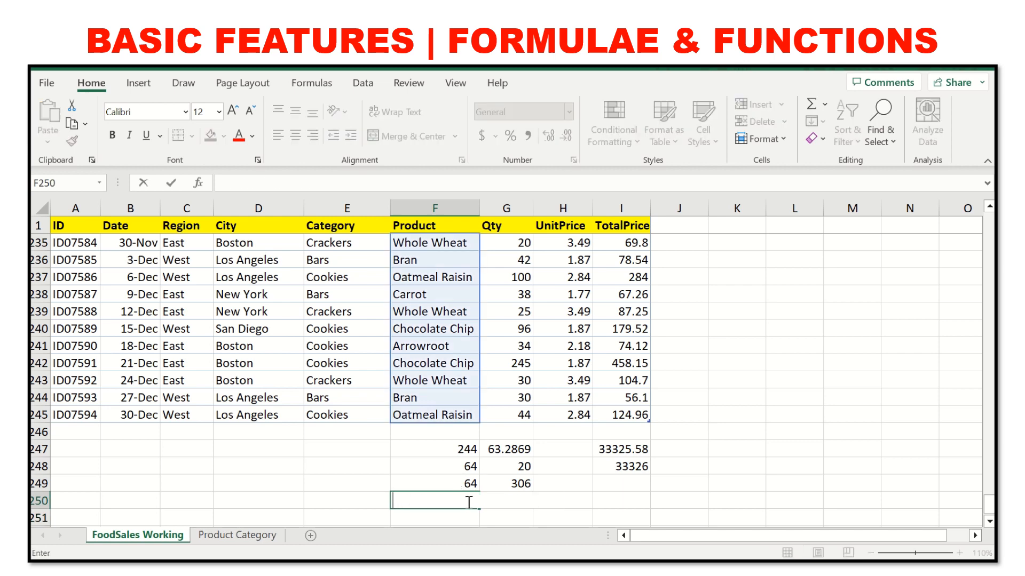
Enter =COUNT(I2:I245) in cell I249 to count the numeric TotalPrice entries
left_click(630, 483)
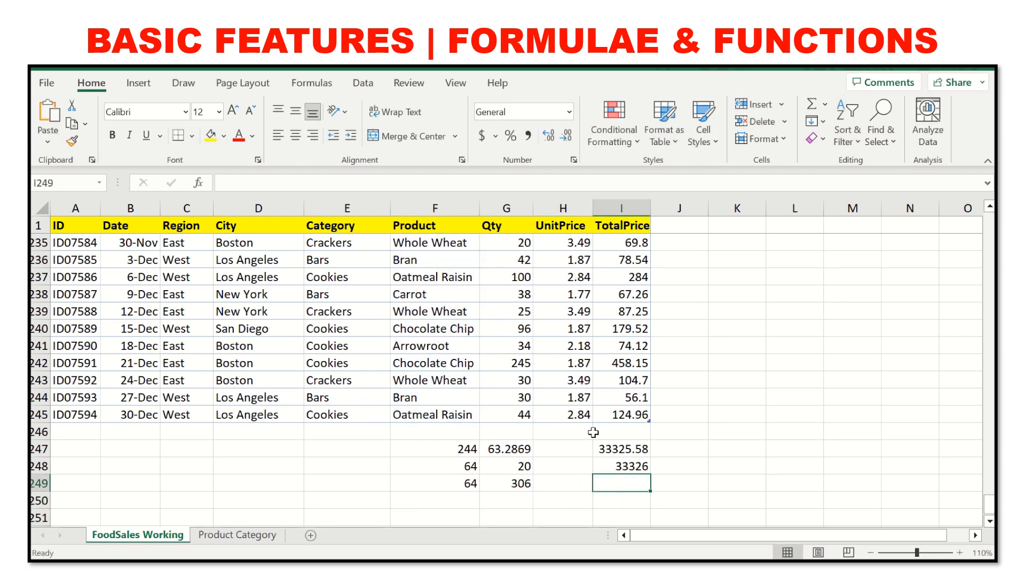
type("=")
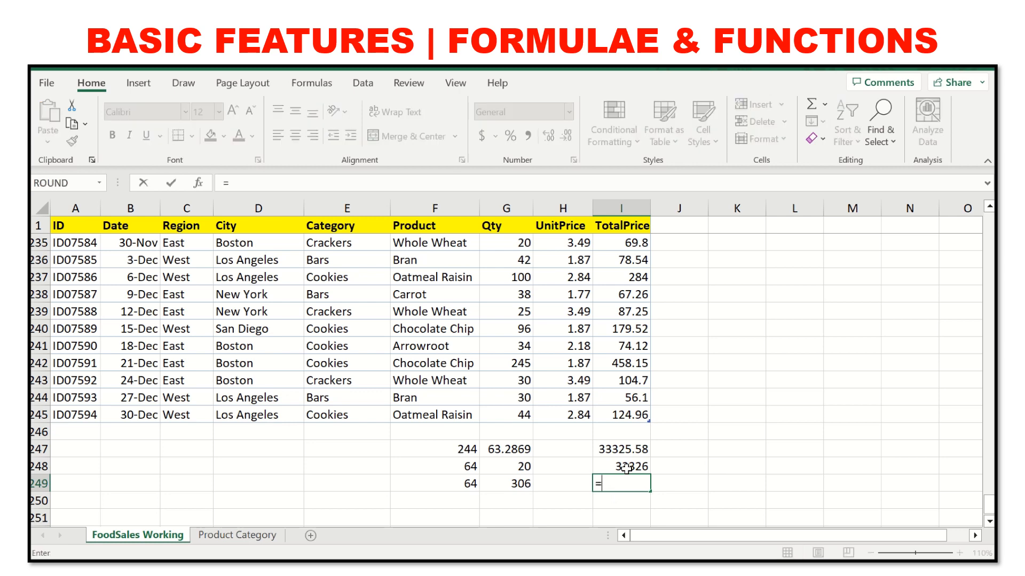
type("COUNT")
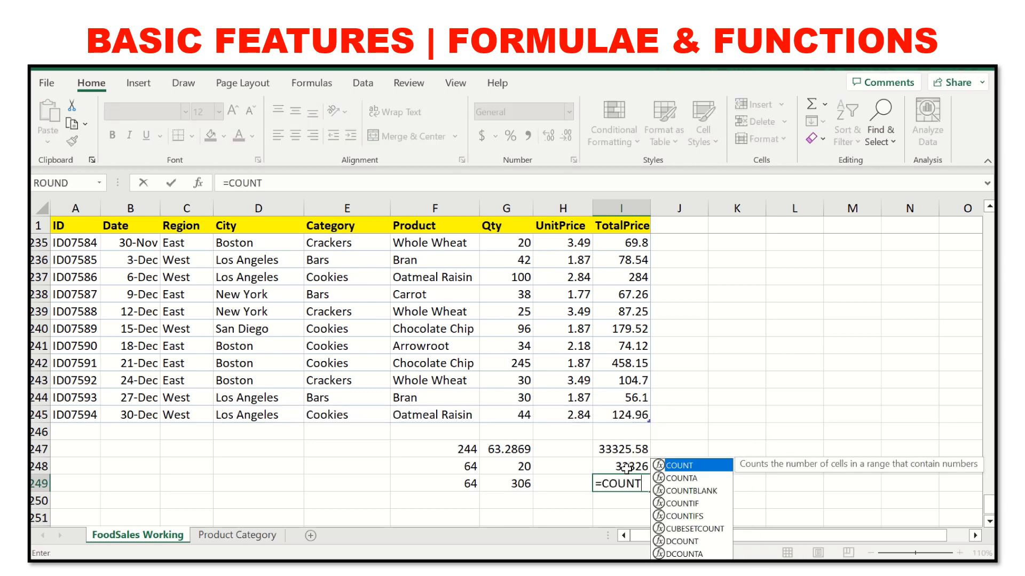
type("(")
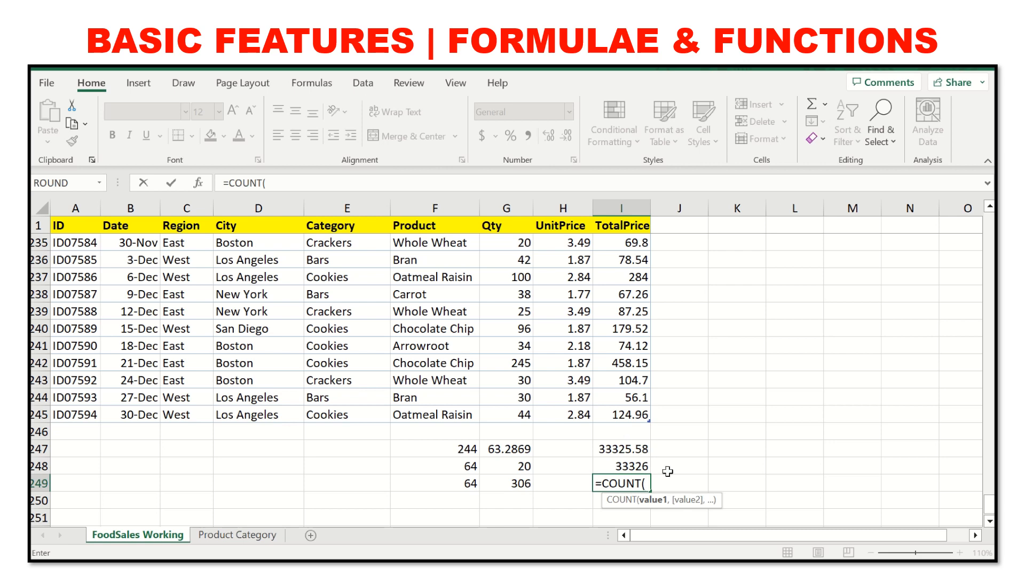
type("I2:I")
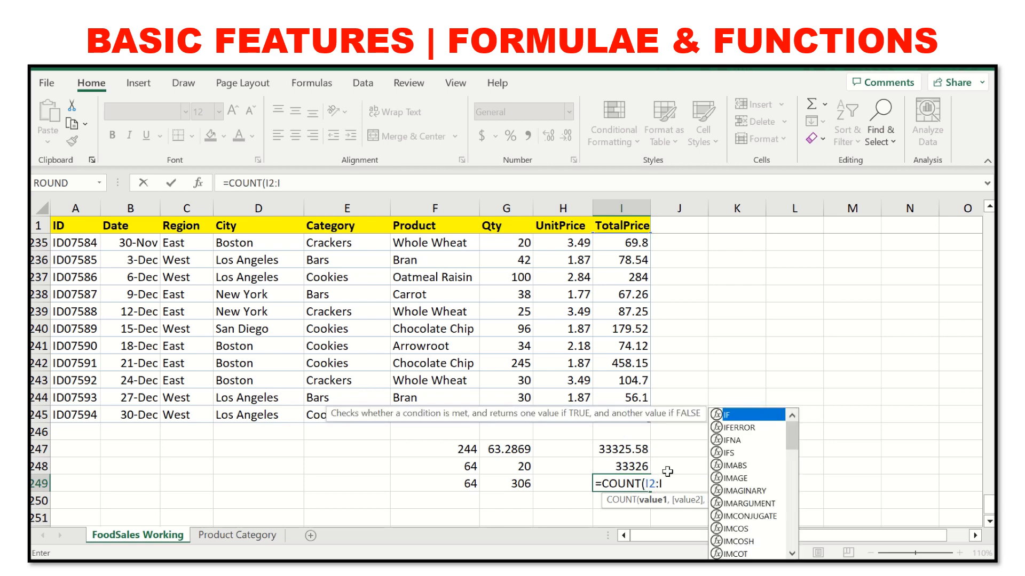
type("245")
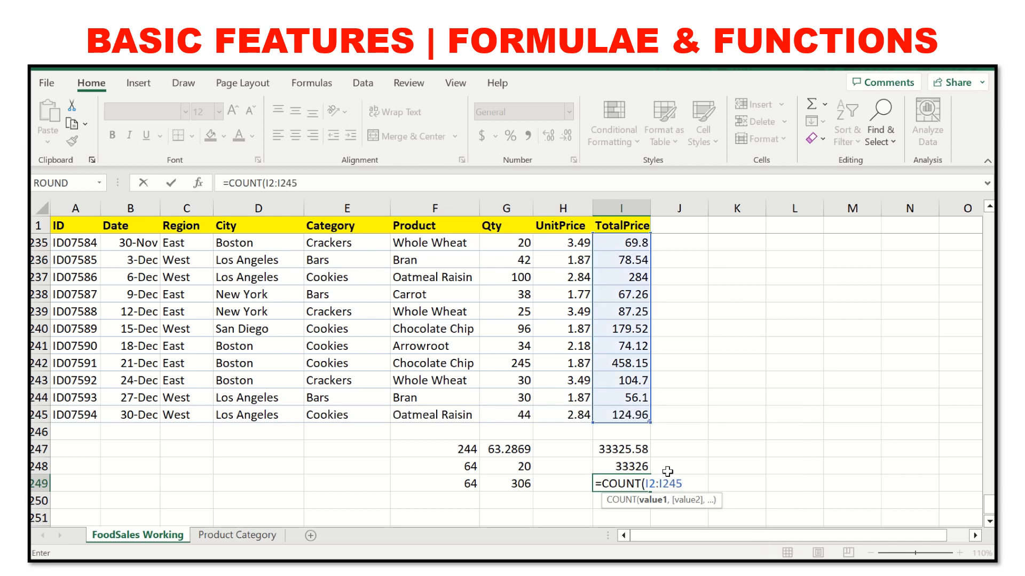
type(")")
key("Return")
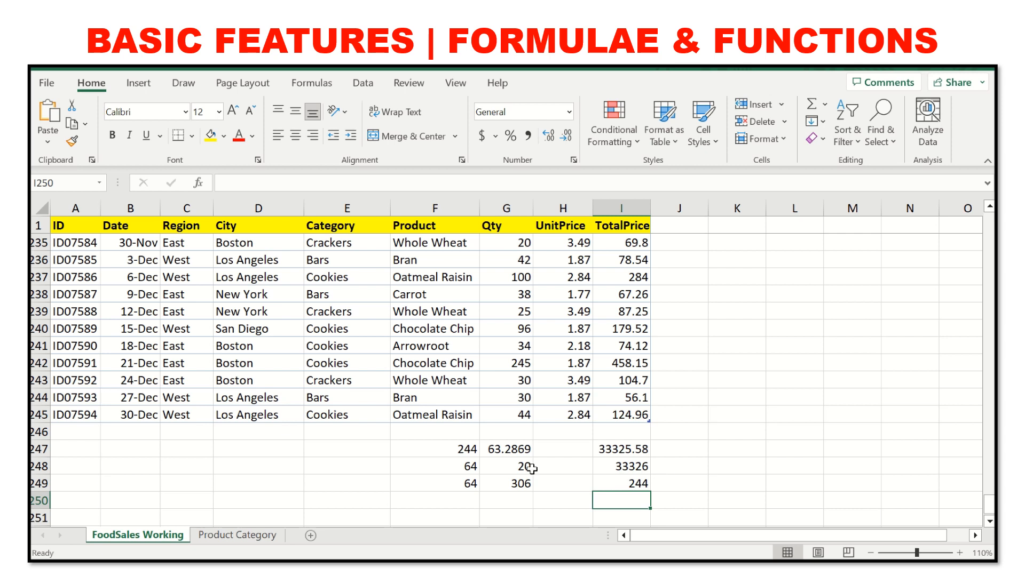
left_click(448, 446)
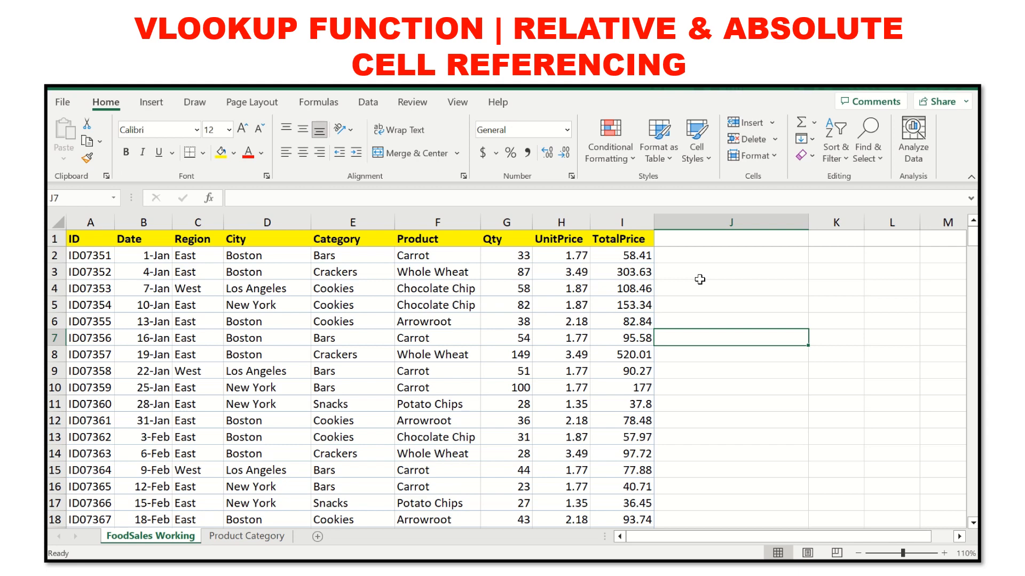
Hide the Category column (column E) of the food sales table
left_click(348, 222)
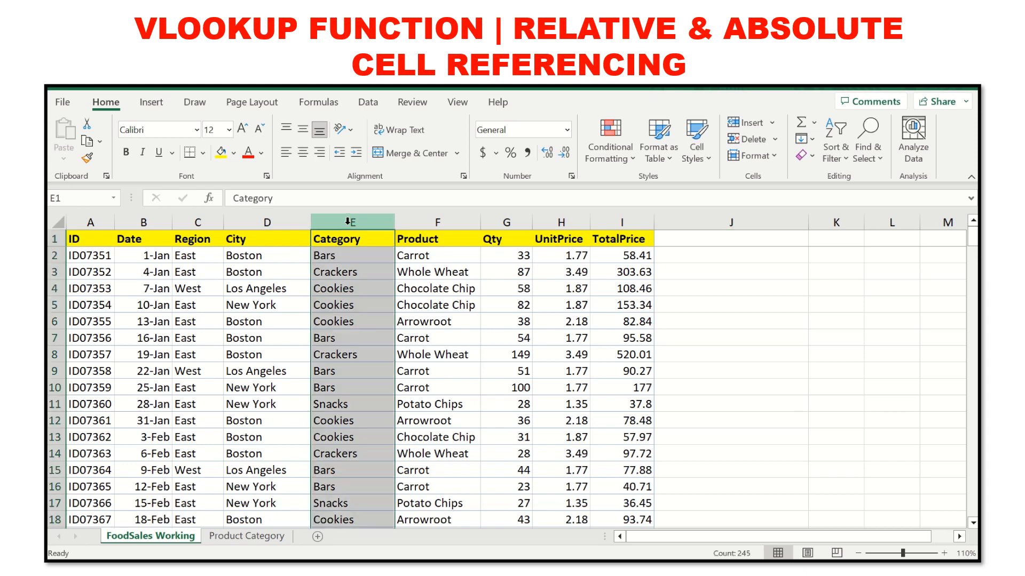
right_click(348, 222)
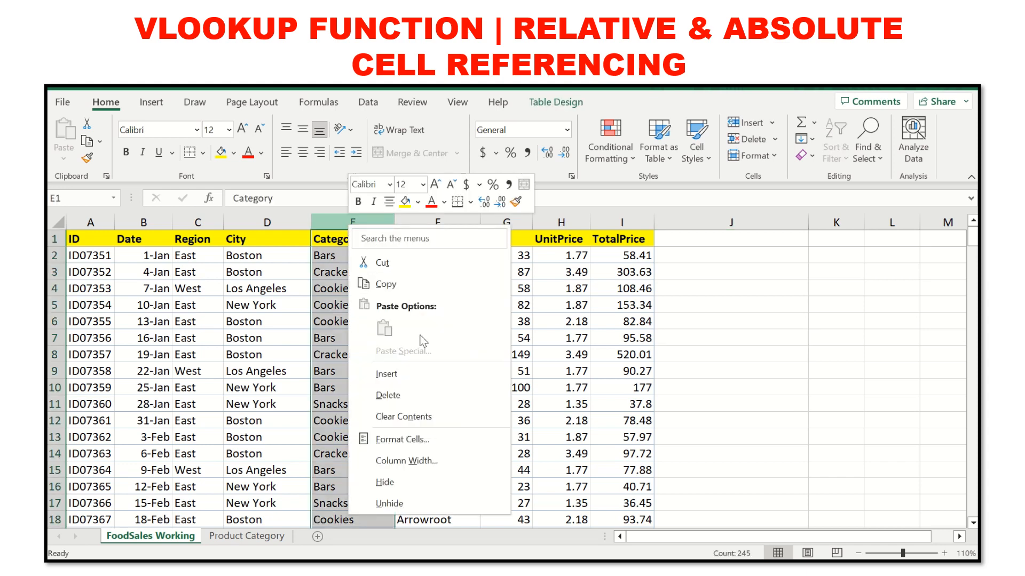
left_click(384, 482)
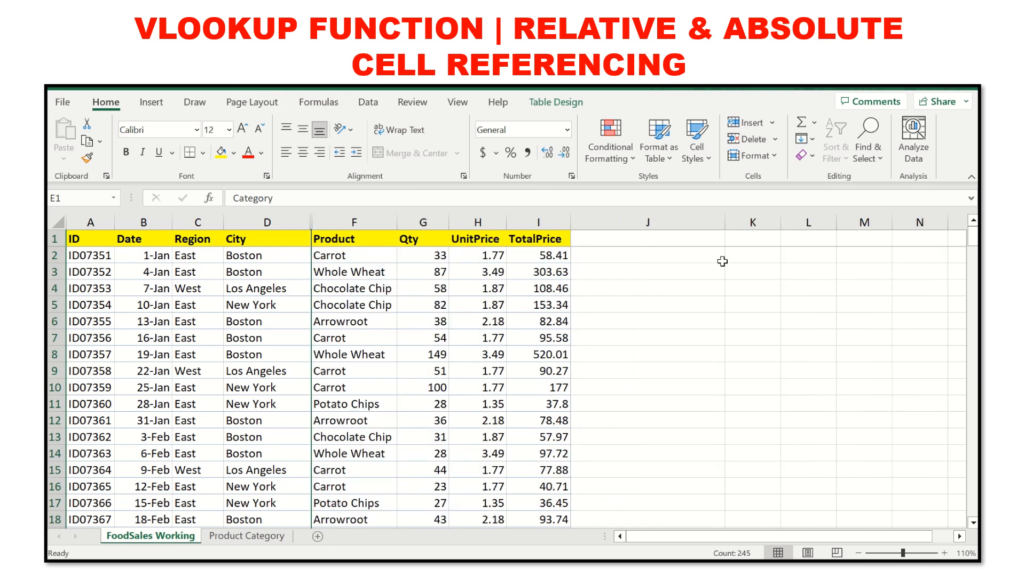
Add a new table column by entering the header CatergoryPractice in cell J1
left_click(647, 238)
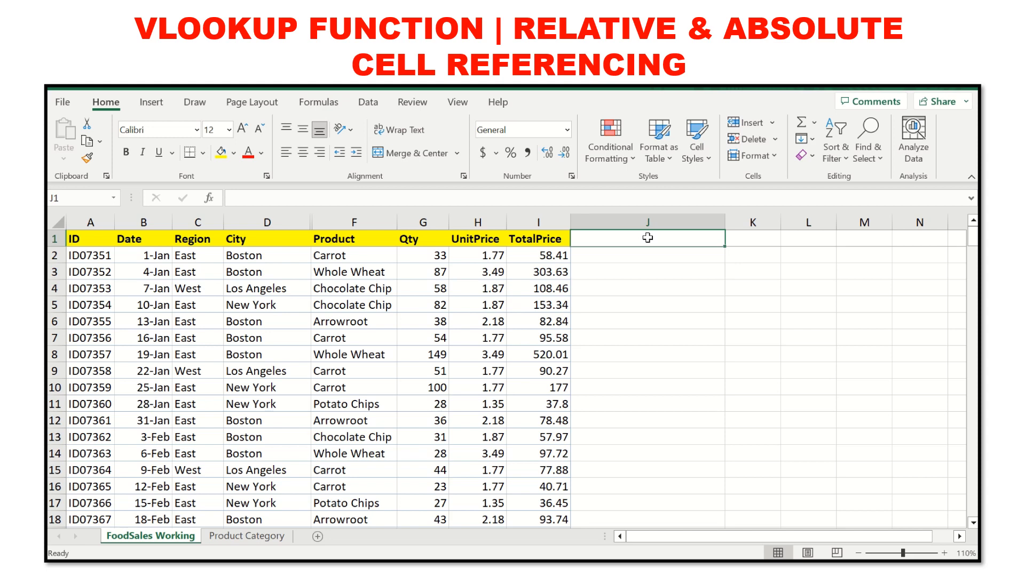
type("Cater")
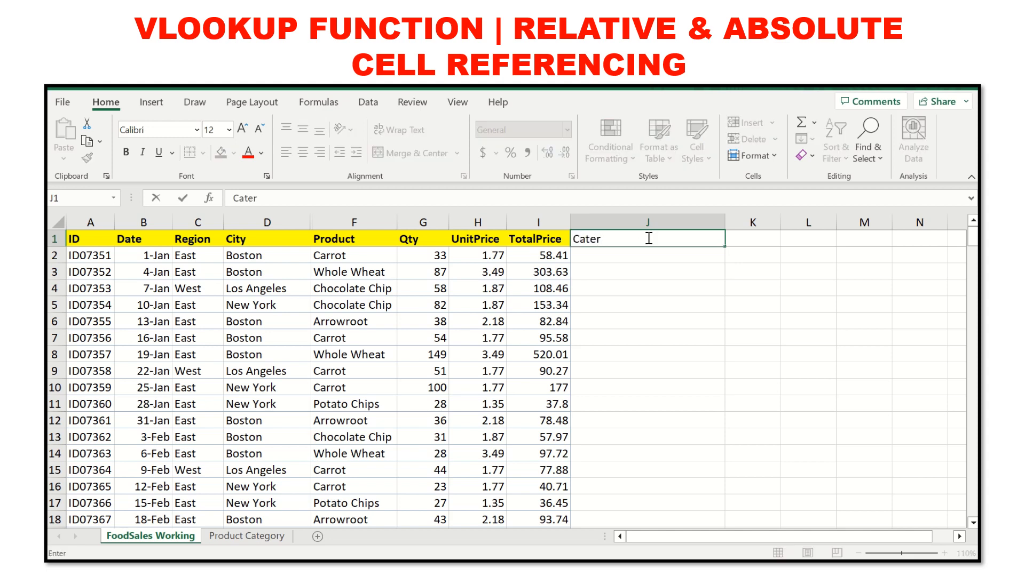
type("goryPractice")
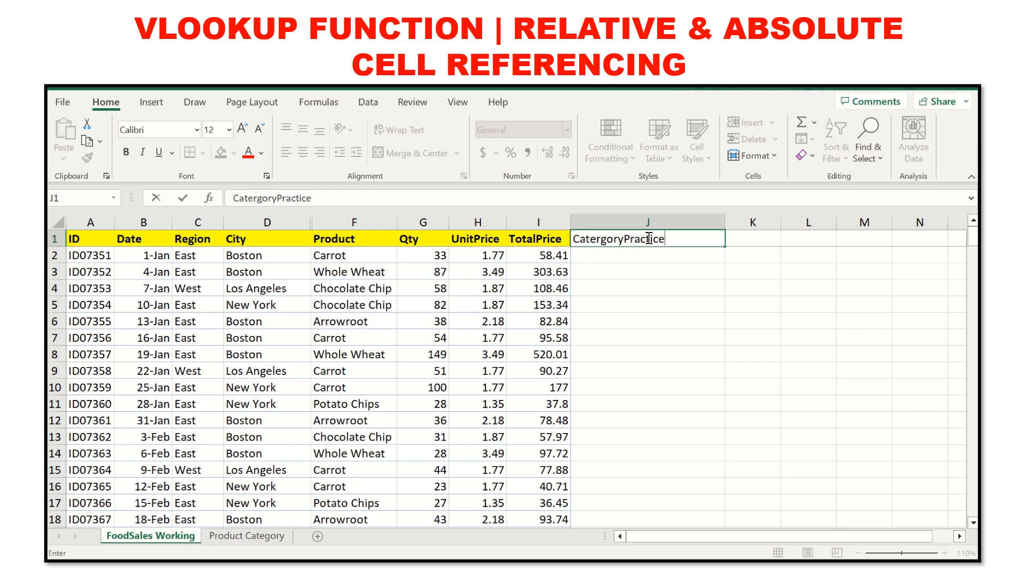
key("Return")
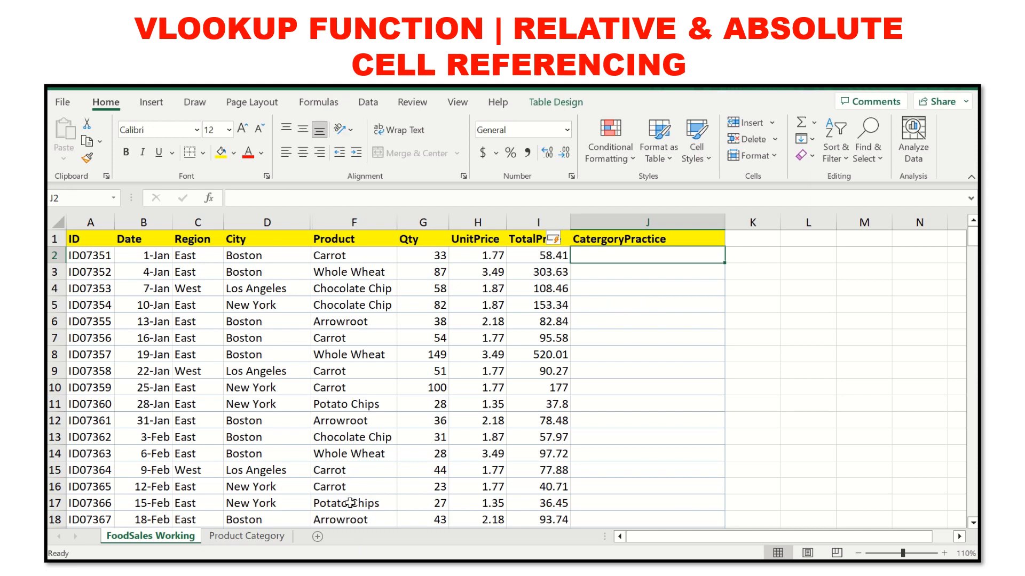
left_click(217, 537)
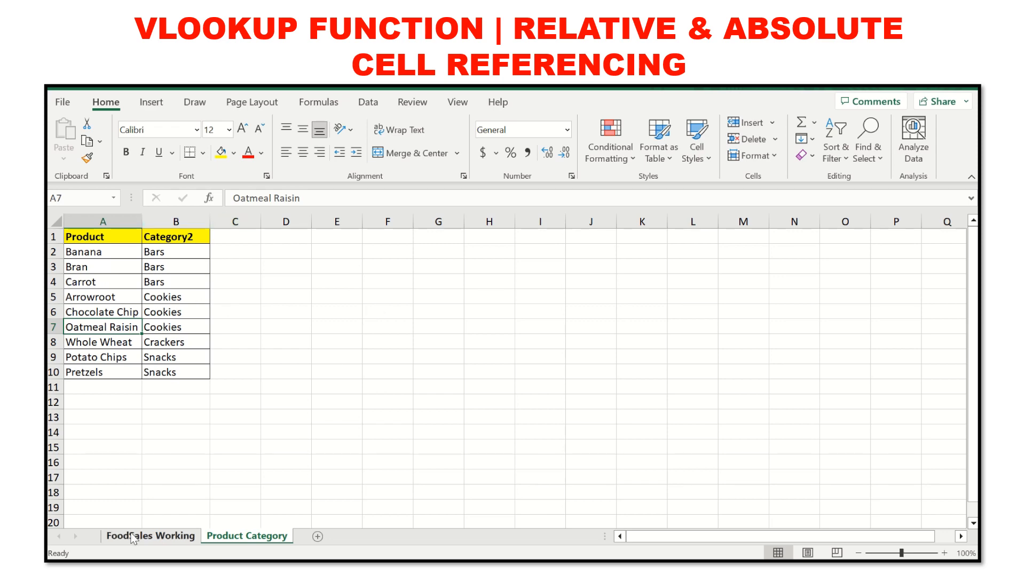
left_click(177, 536)
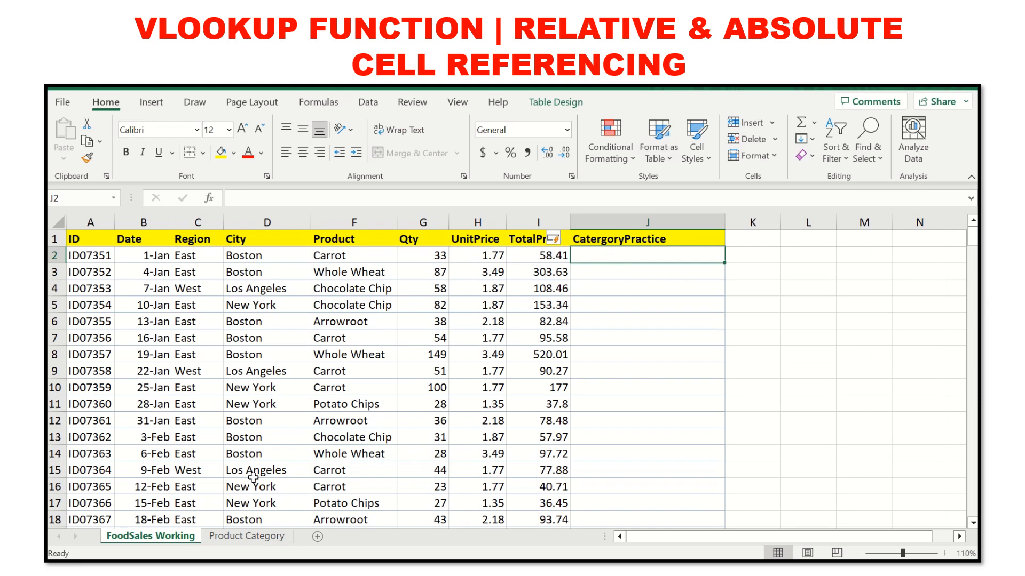
left_click(255, 537)
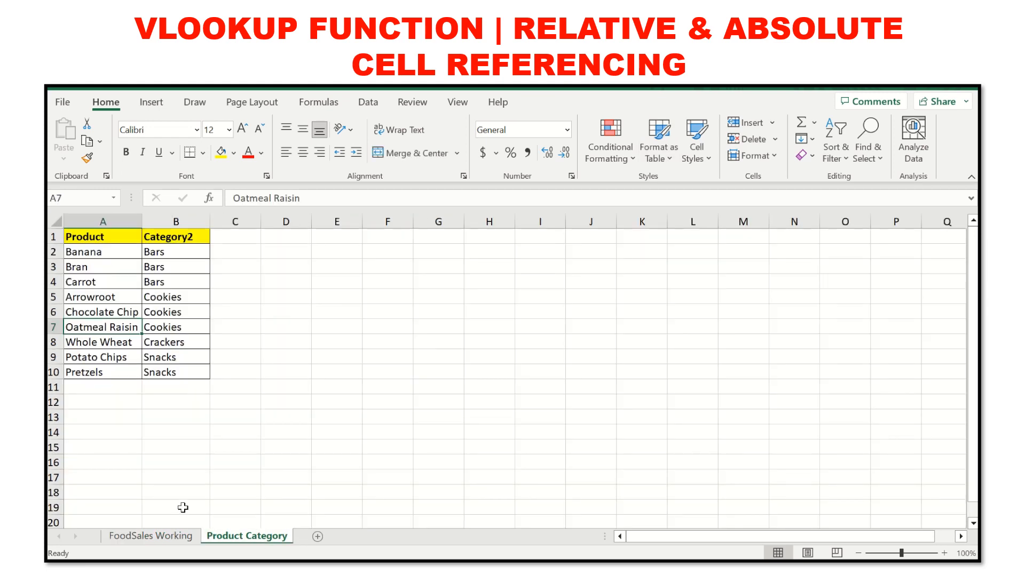
left_click(167, 536)
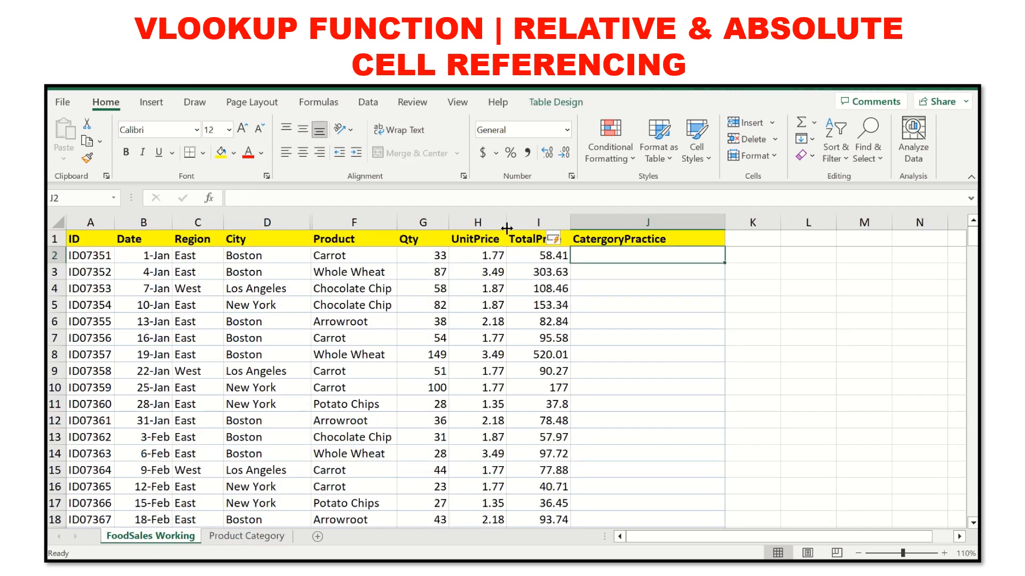
type("=")
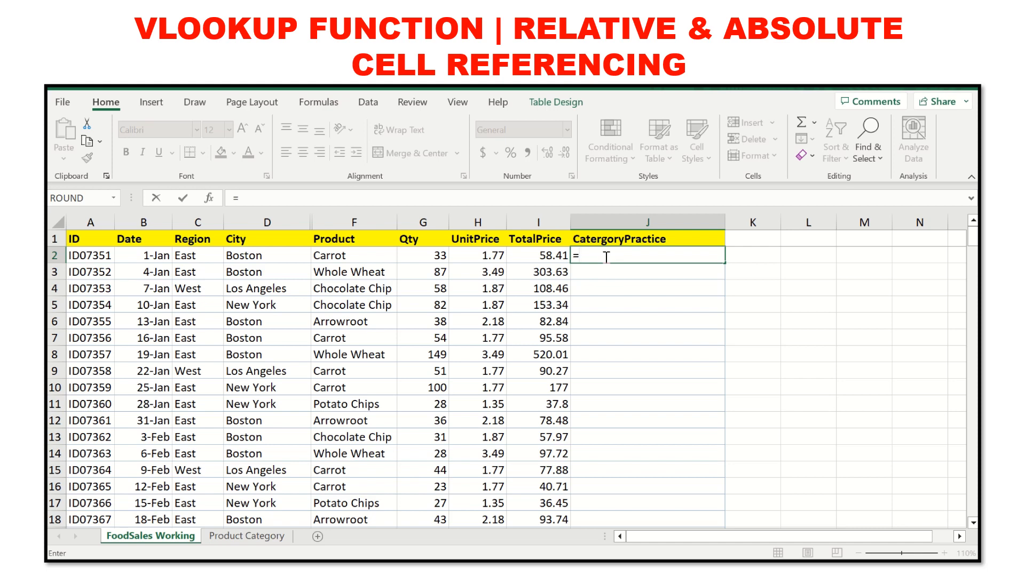
type("VL")
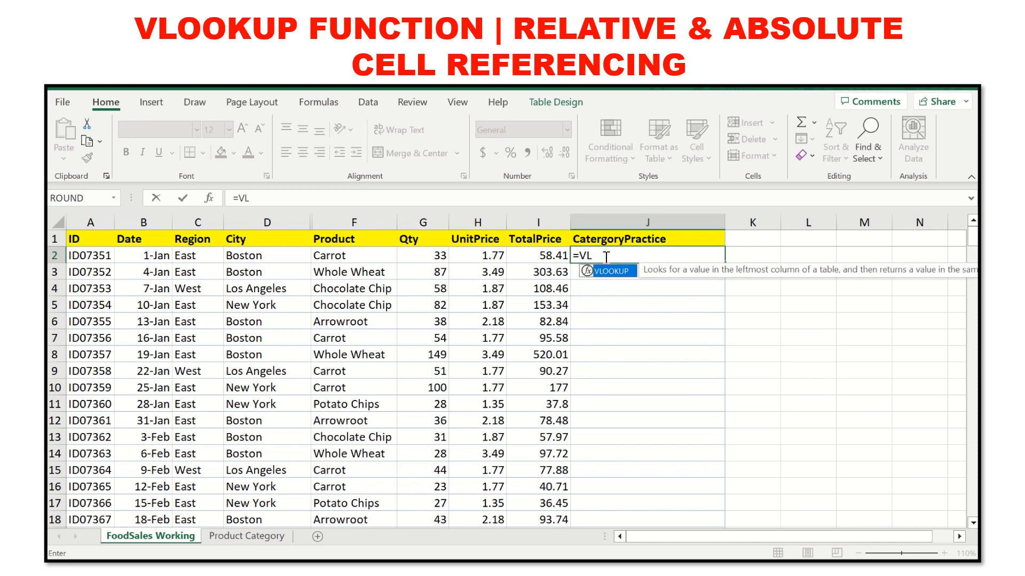
type("OOKUP(")
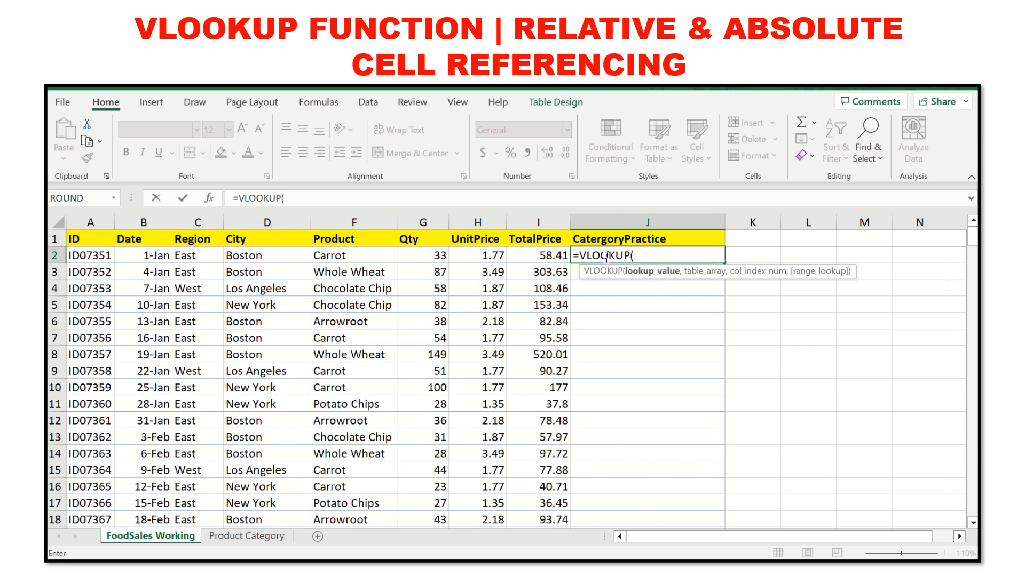
left_click(343, 257)
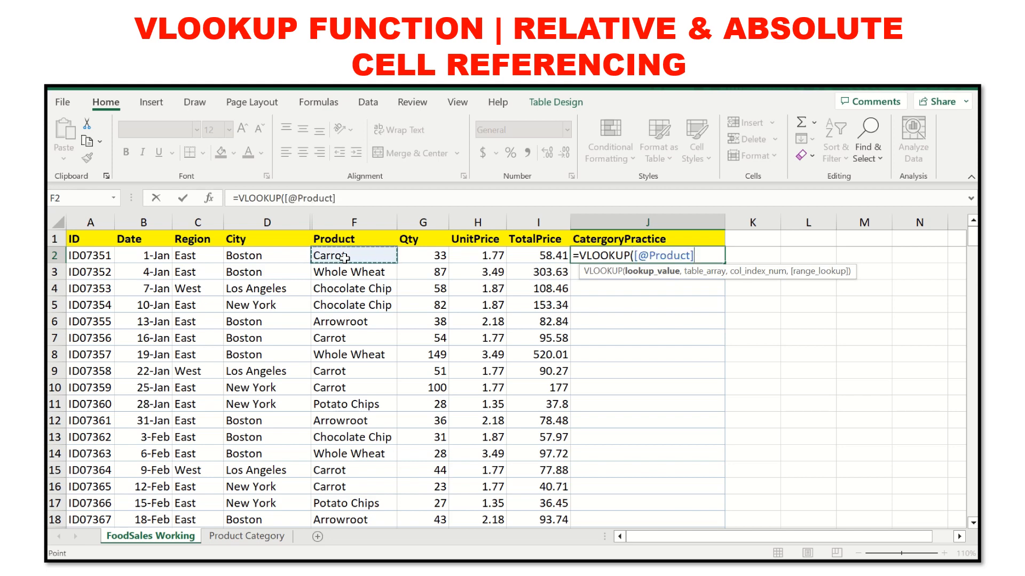
type(",")
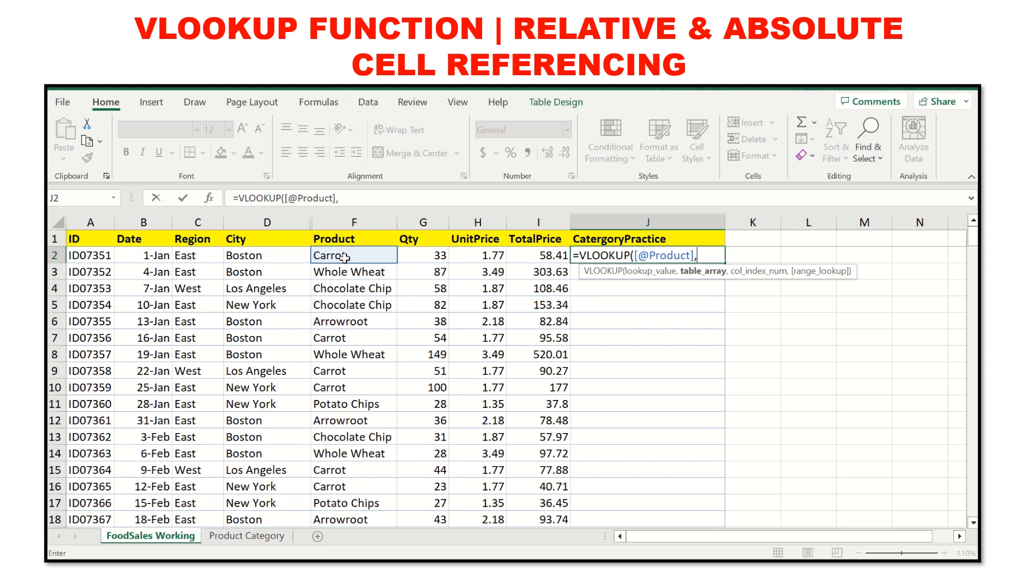
Complete the VLOOKUP with 'Product Category'!A1:B10 as table array, column index 2 and FALSE for an exact match
left_click(242, 536)
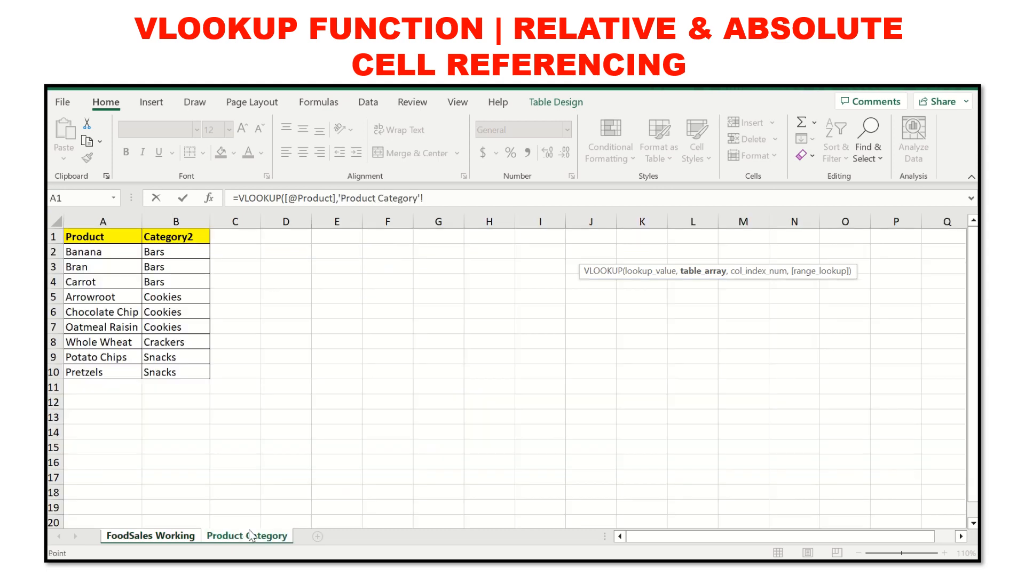
left_click_drag(88, 238, 178, 372)
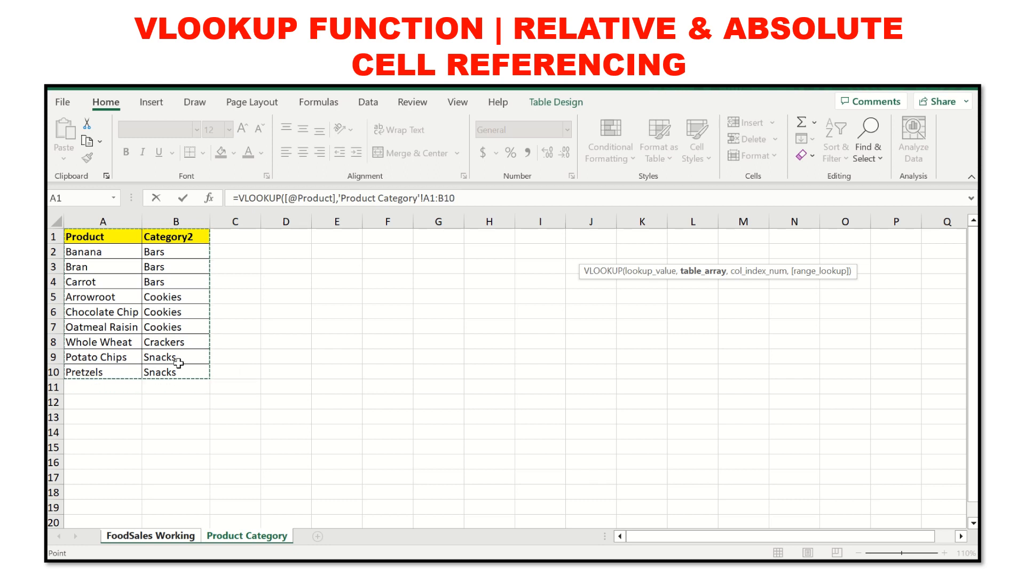
left_click(471, 197)
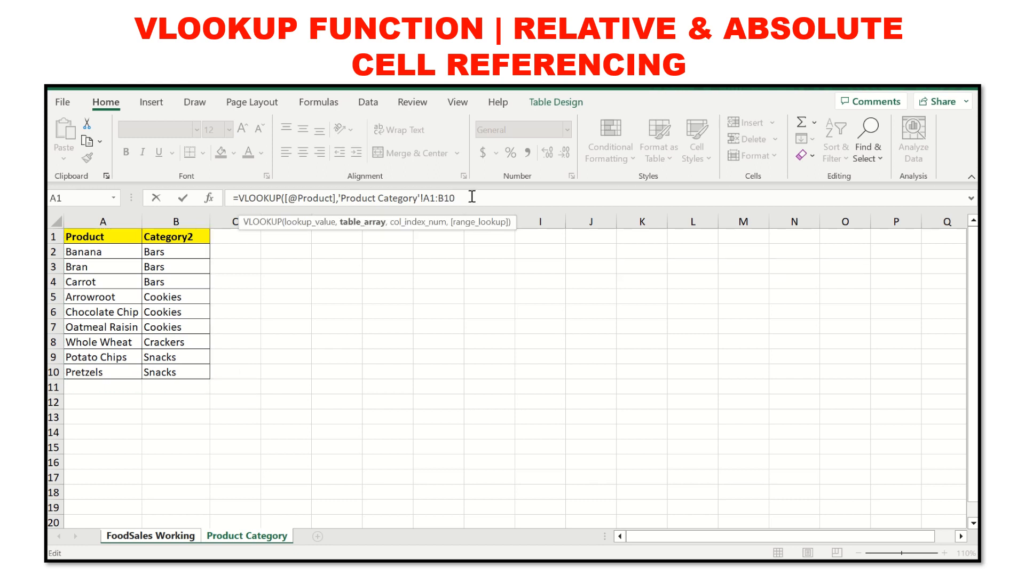
type(",")
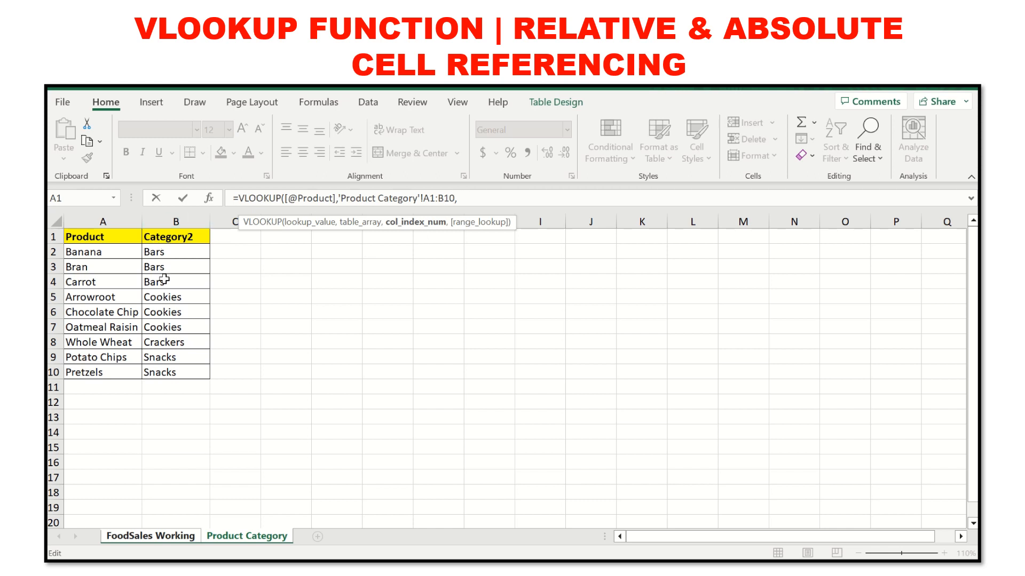
type("2,")
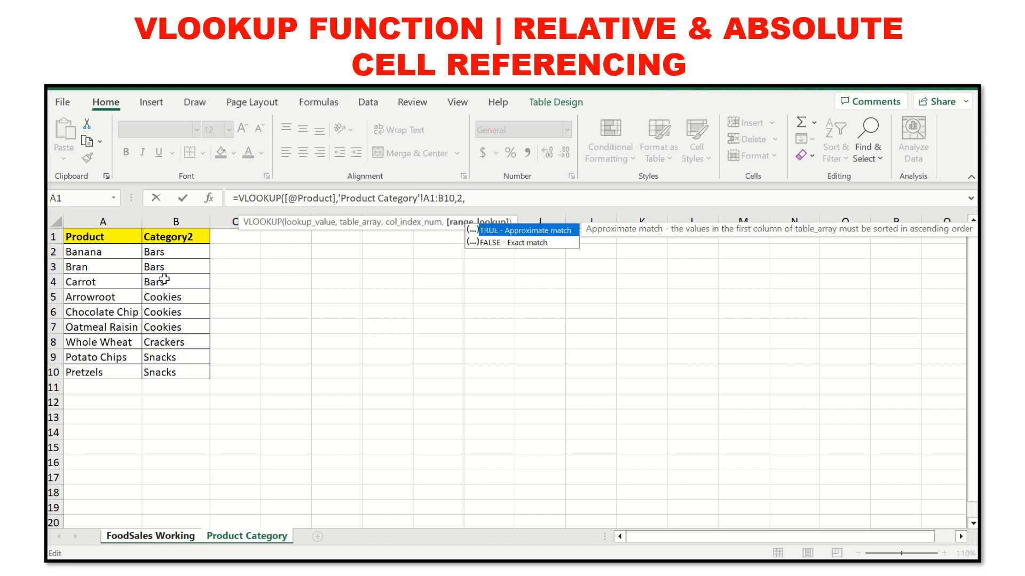
type("FALSE)")
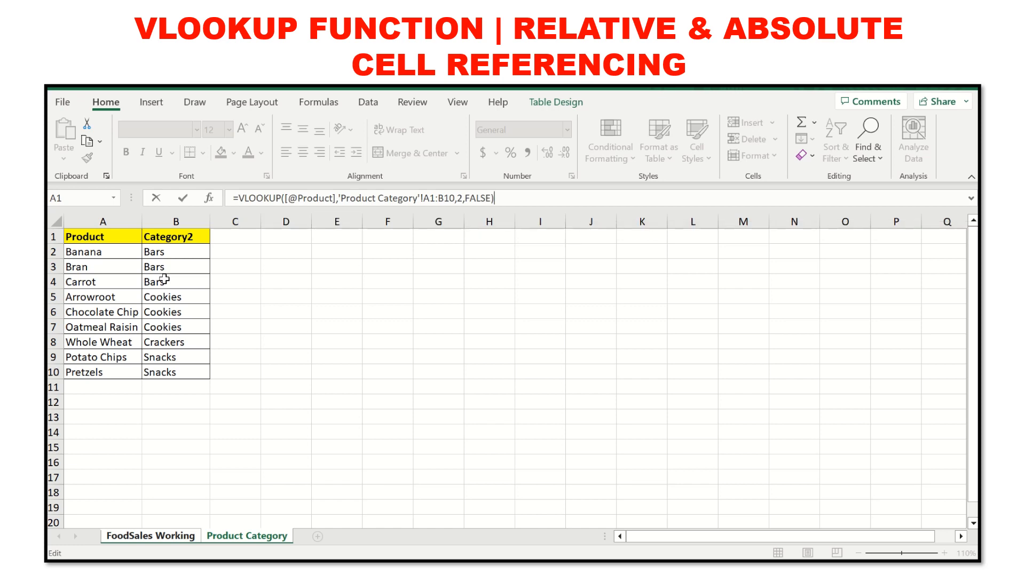
key("Return")
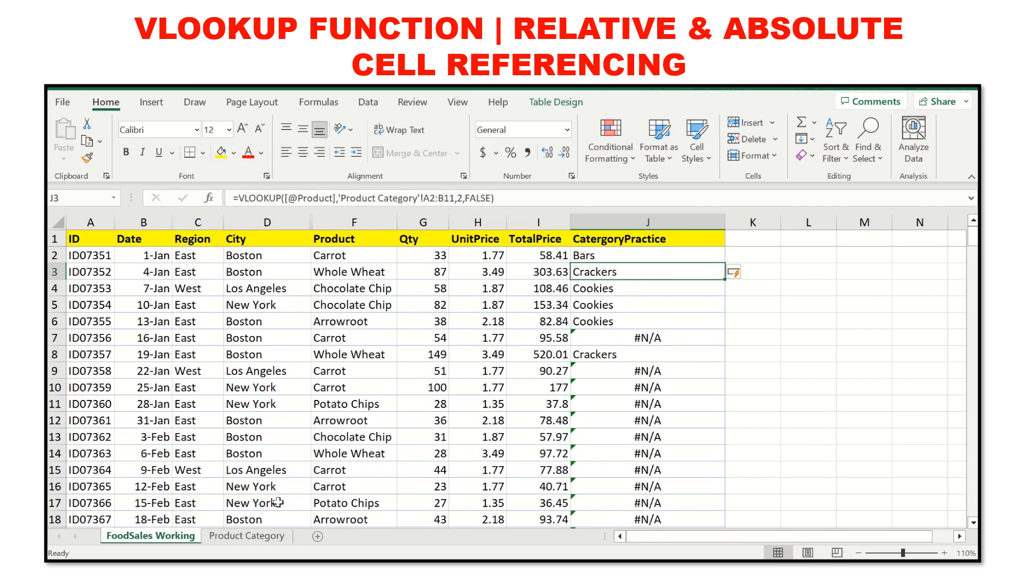
Check the Product Category table and inspect the lookup ranges in the VLOOKUP formulas of cells J7 and J9
left_click(248, 538)
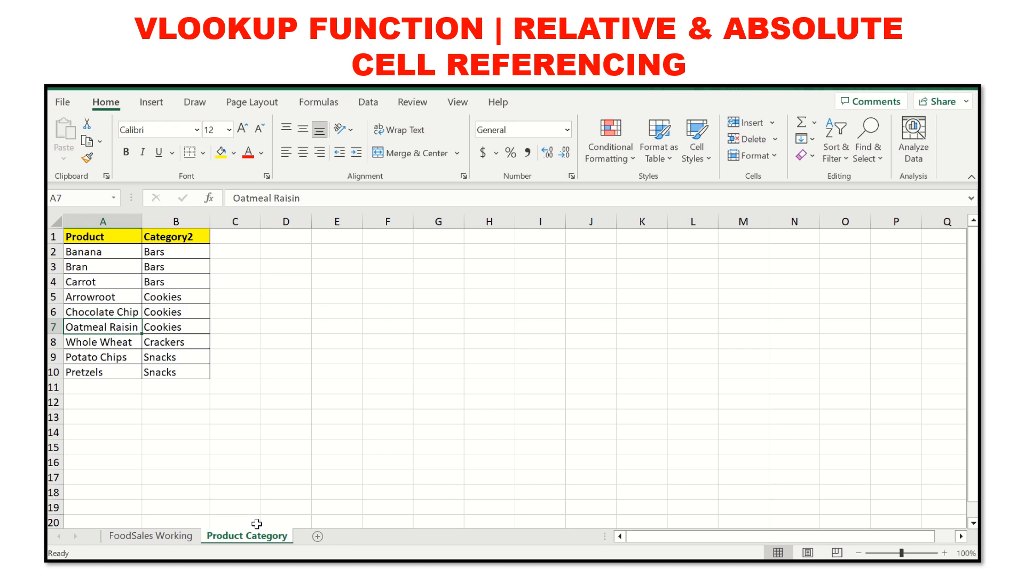
left_click(149, 534)
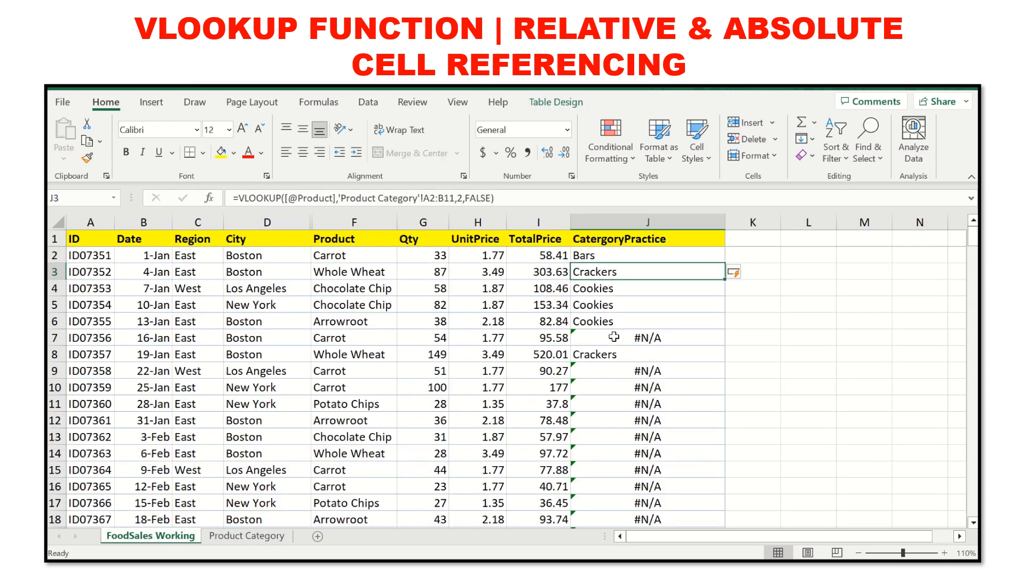
left_click(669, 336)
left_click(644, 373)
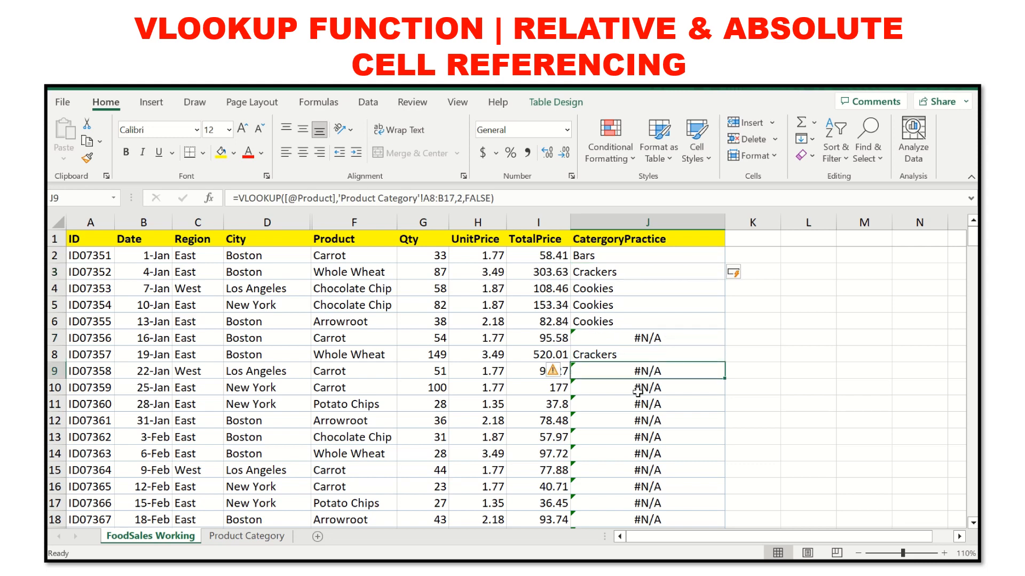
left_click(637, 341)
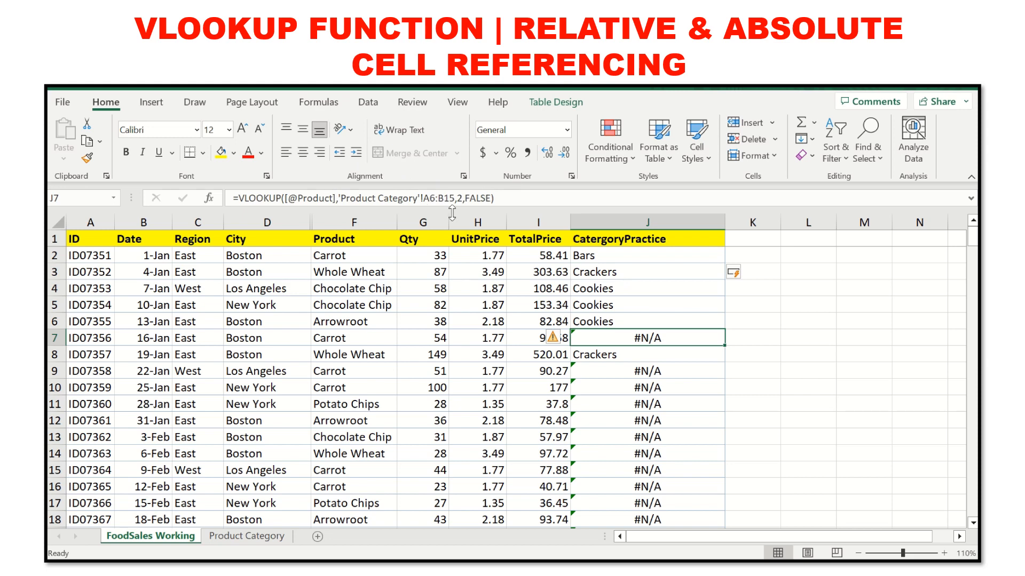
Compare the table_array ranges in the VLOOKUP formulas of cells J2, J3 and J4
left_click(605, 256)
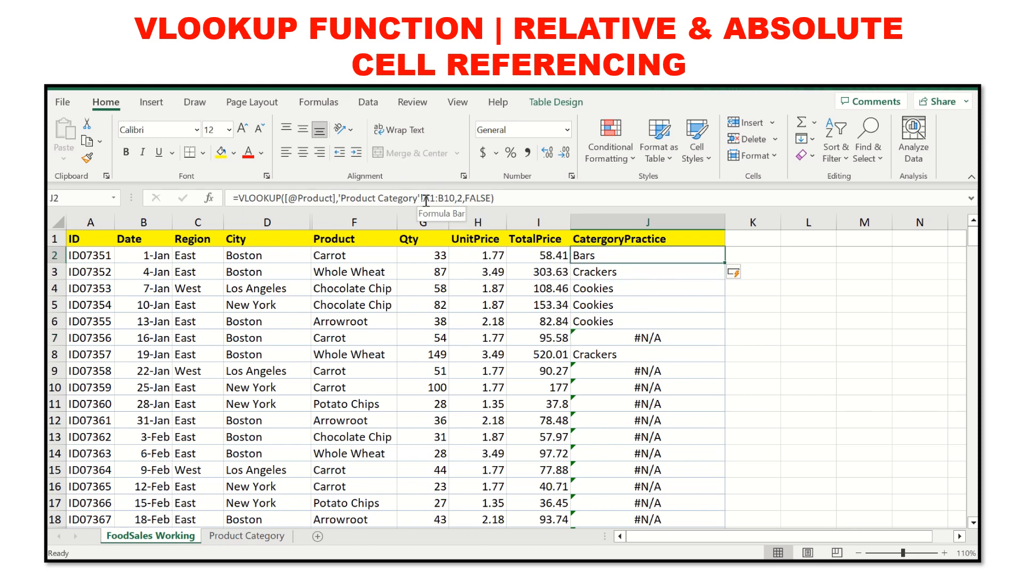
left_click_drag(426, 201, 455, 201)
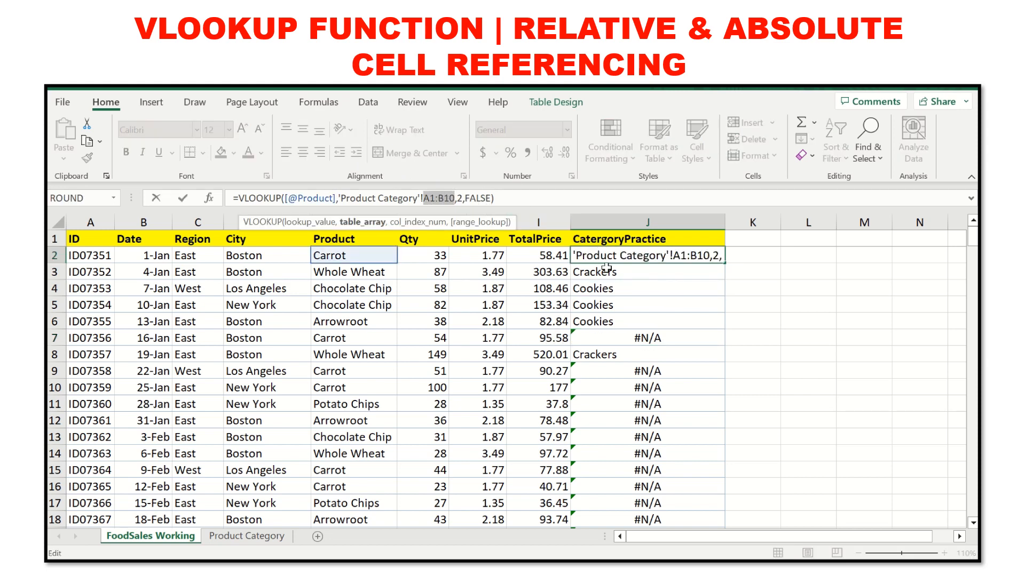
left_click(607, 271)
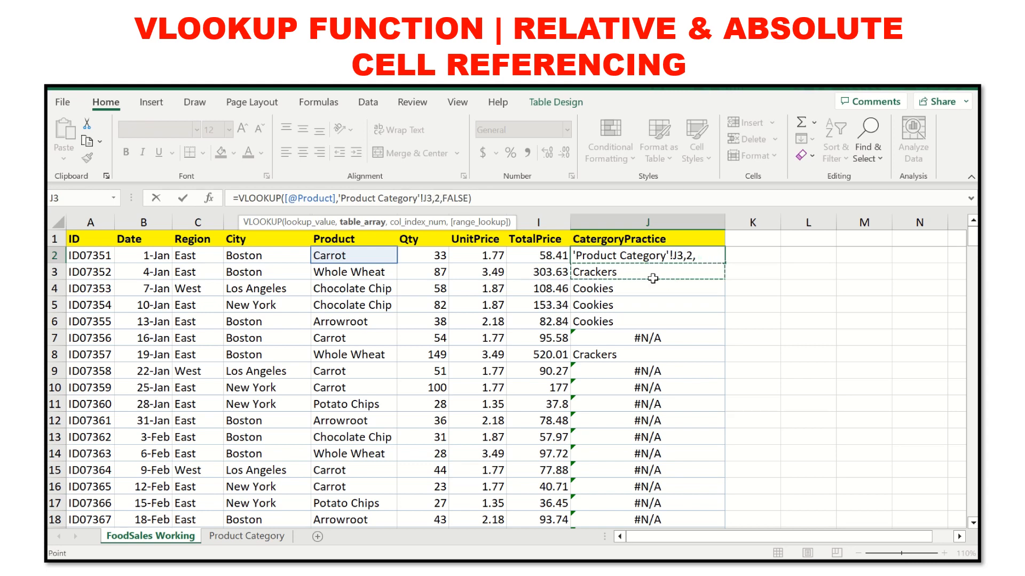
key("ctrl+z")
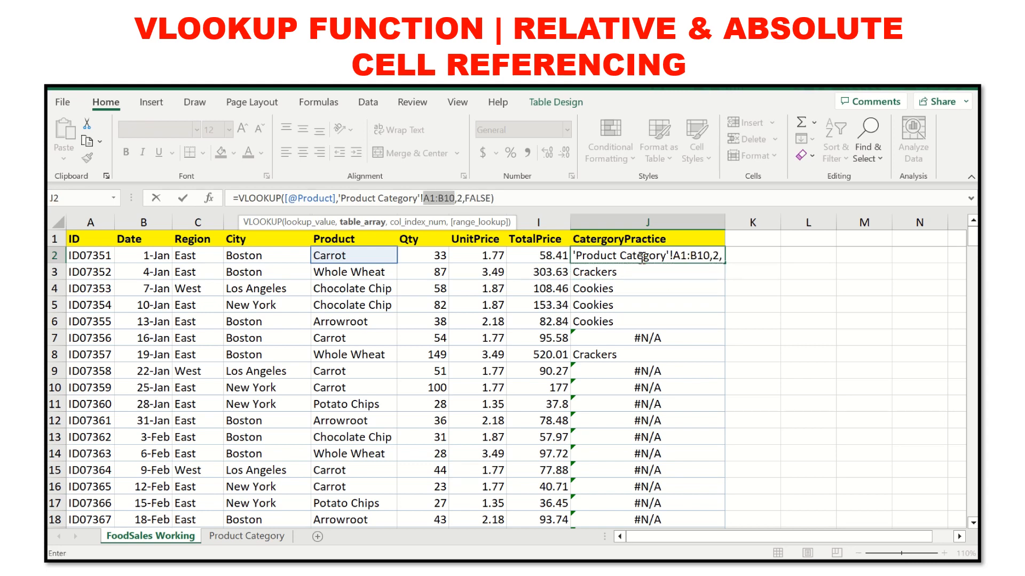
left_click(642, 258)
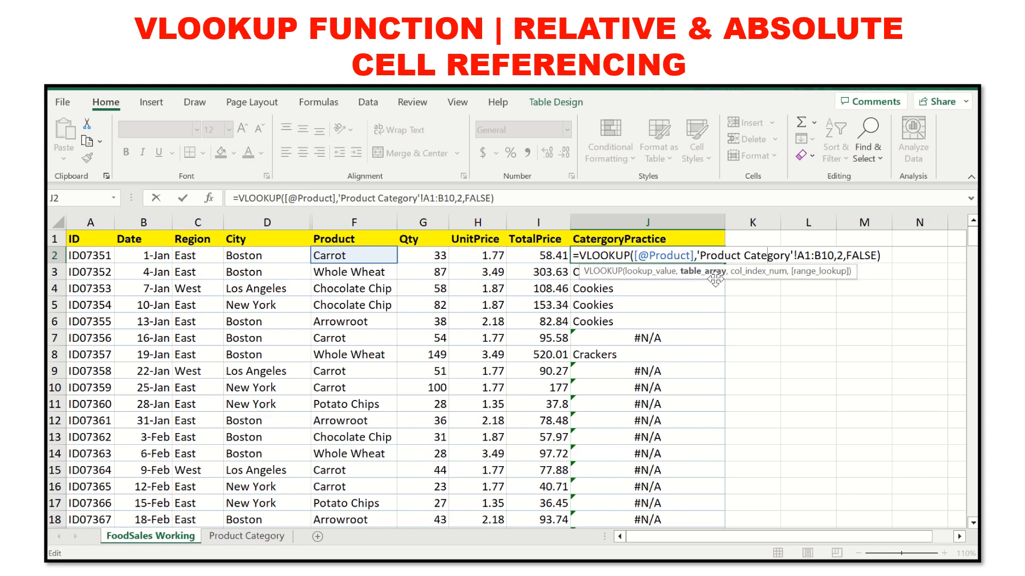
key("Return")
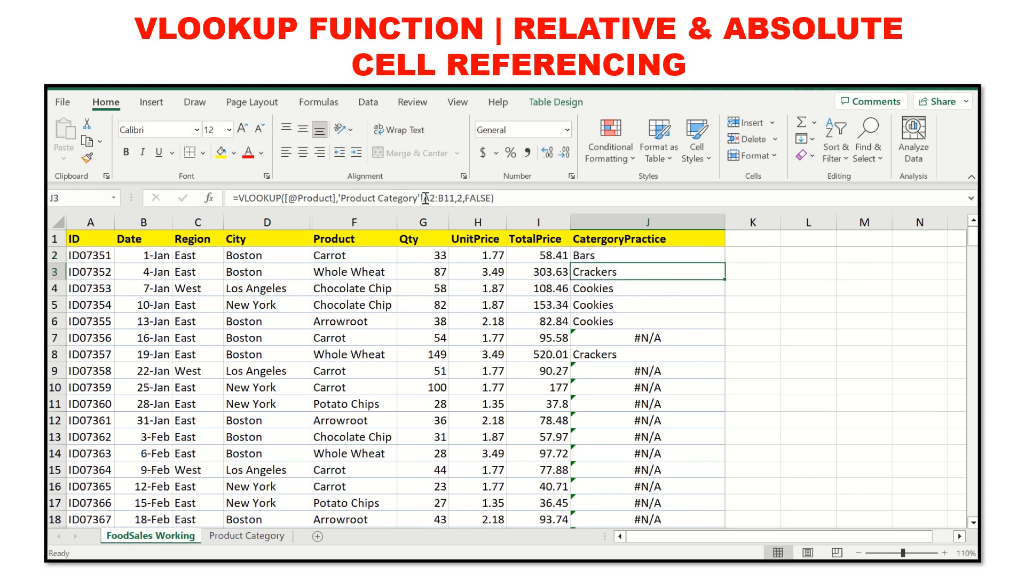
left_click(604, 287)
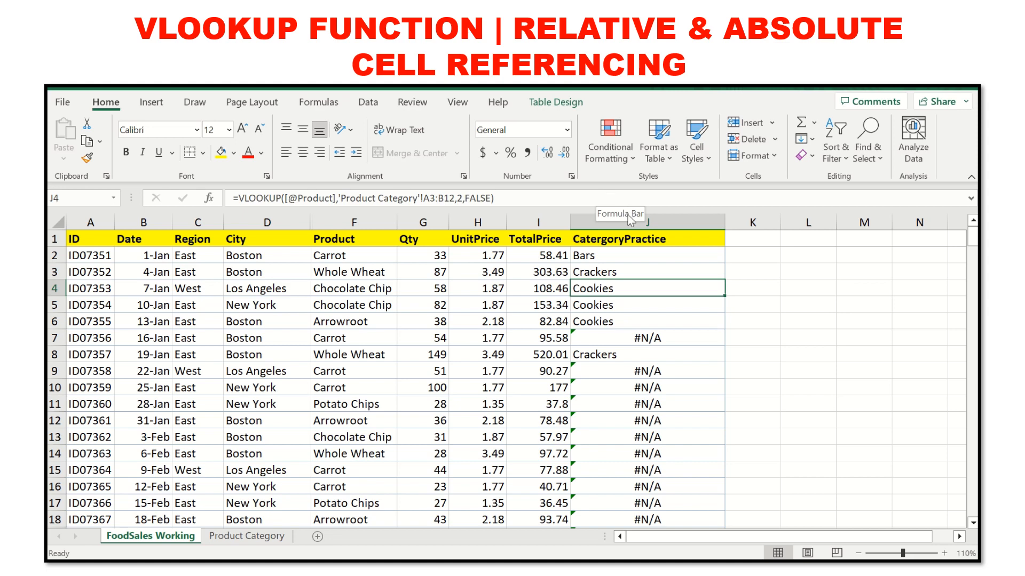
Make the VLOOKUP table array in cell J2 absolute as 'Product Category'!$A$1:$B$10 and apply it to the whole CatergoryPractice column
left_click(602, 255)
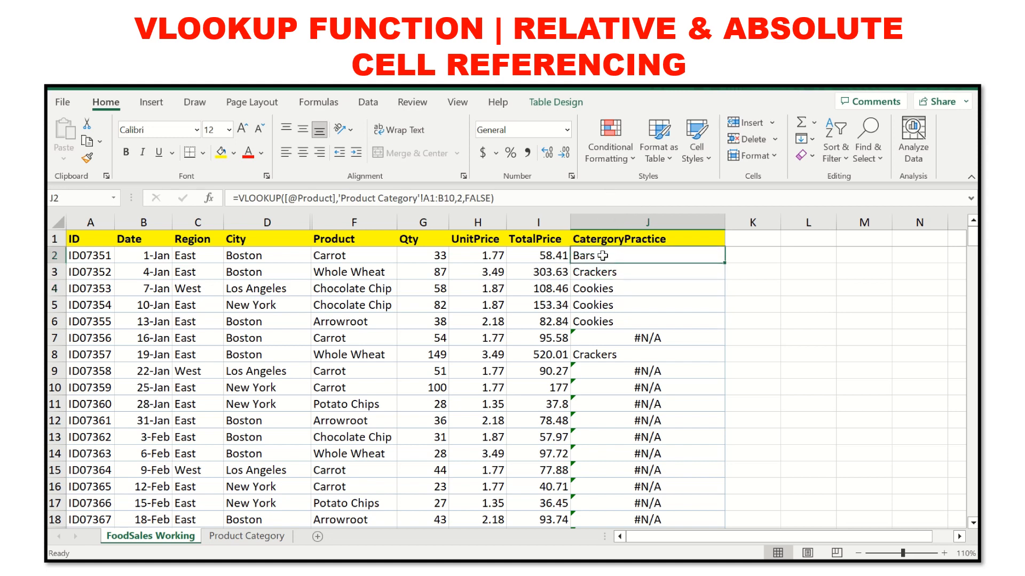
left_click(423, 198)
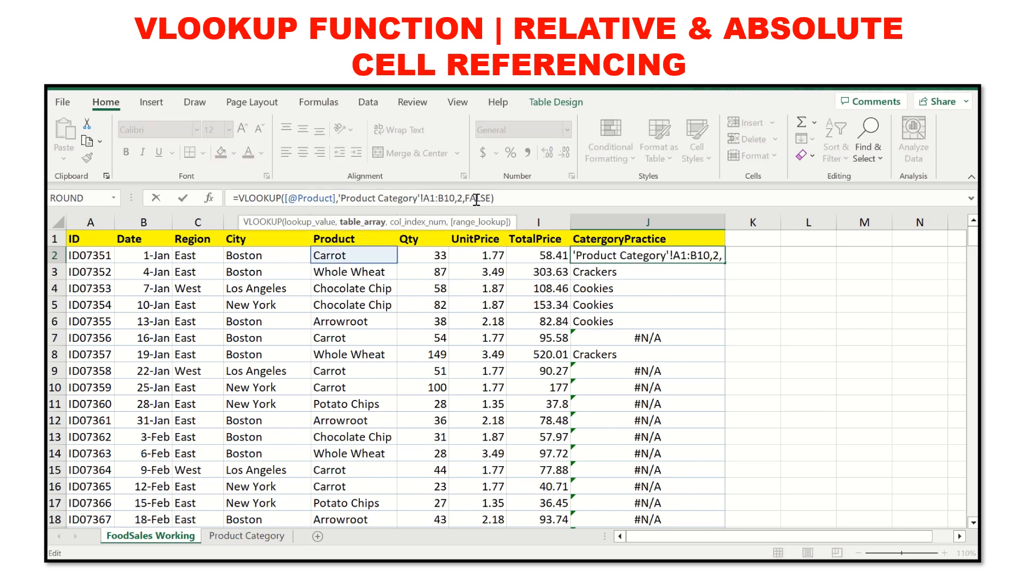
type("$")
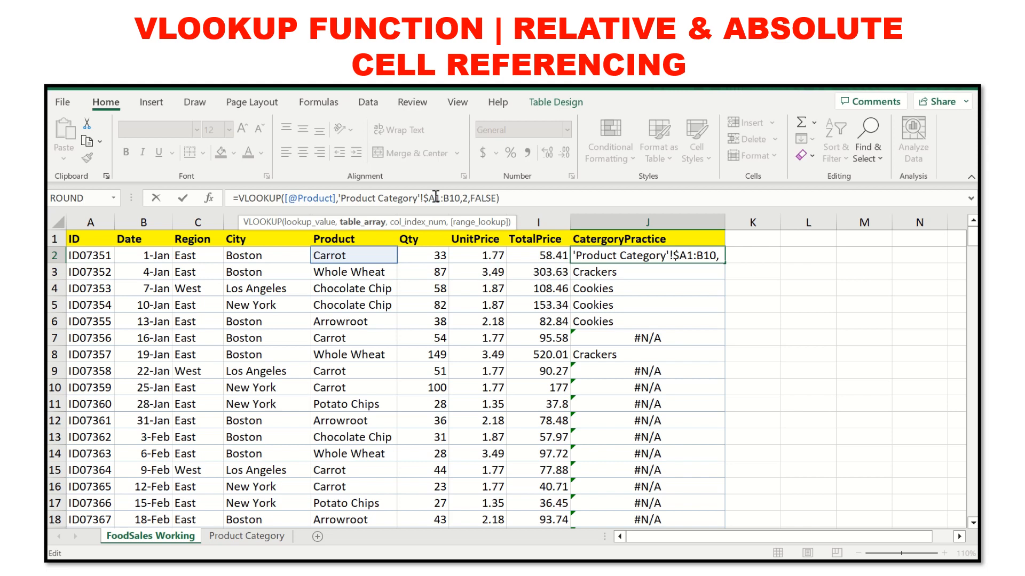
left_click(435, 197)
type("$")
left_click(451, 197)
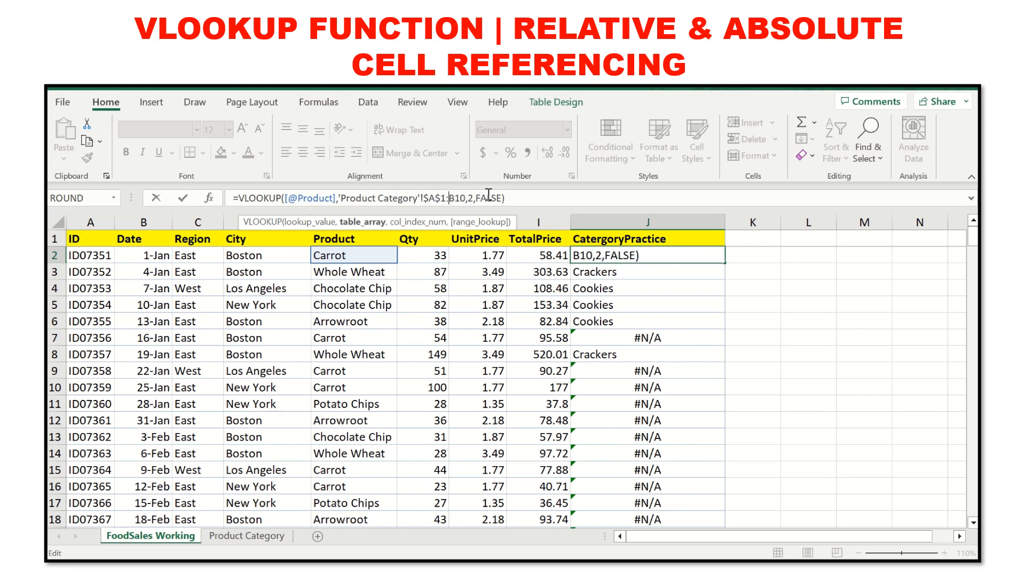
type("$A")
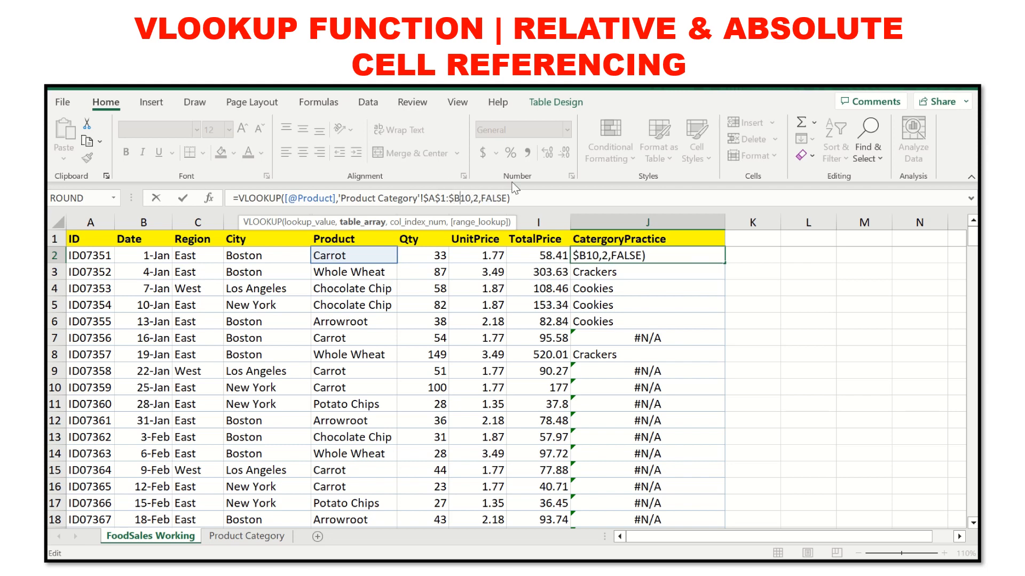
type("$")
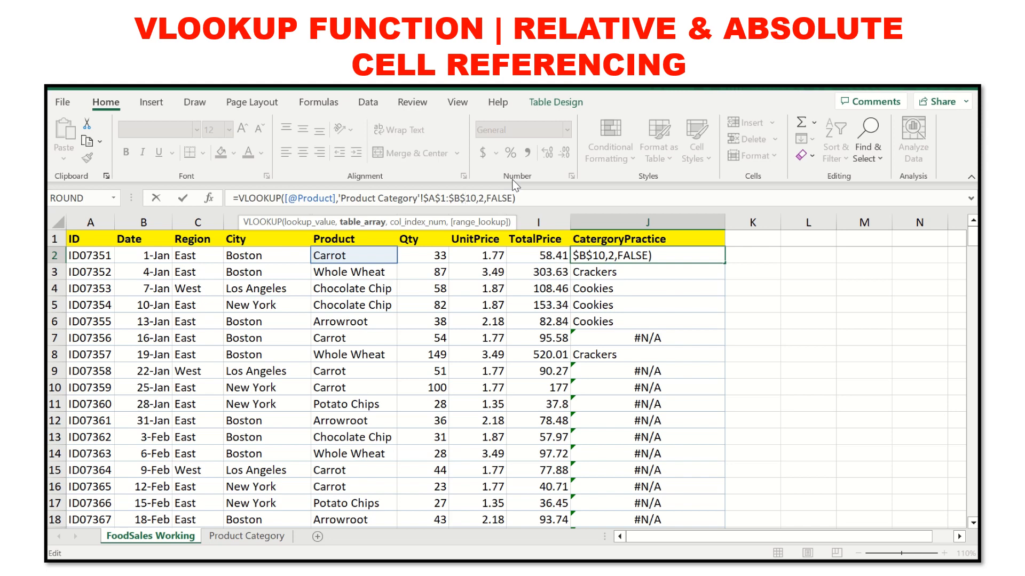
key("Return")
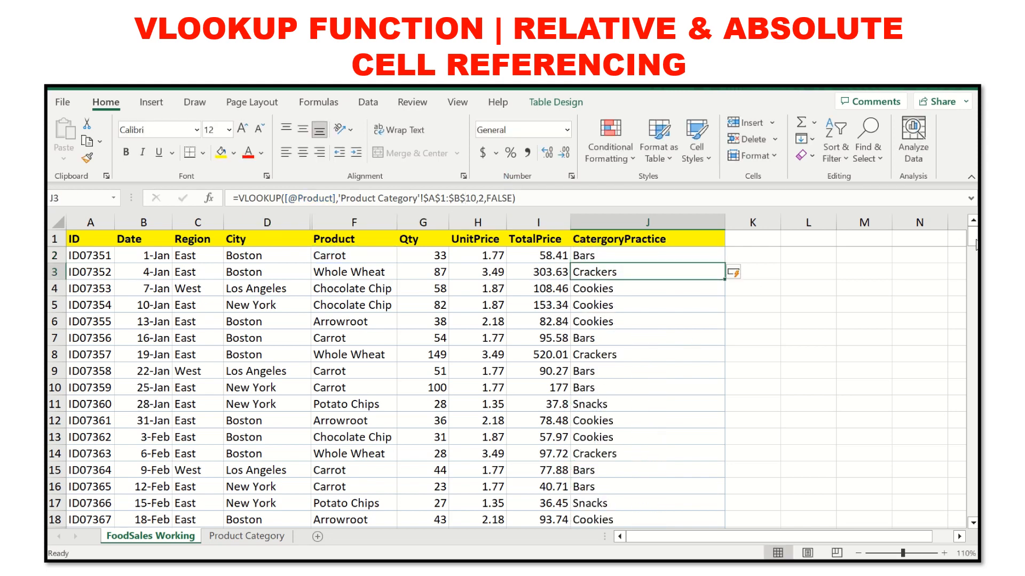
left_click_drag(974, 244, 946, 222)
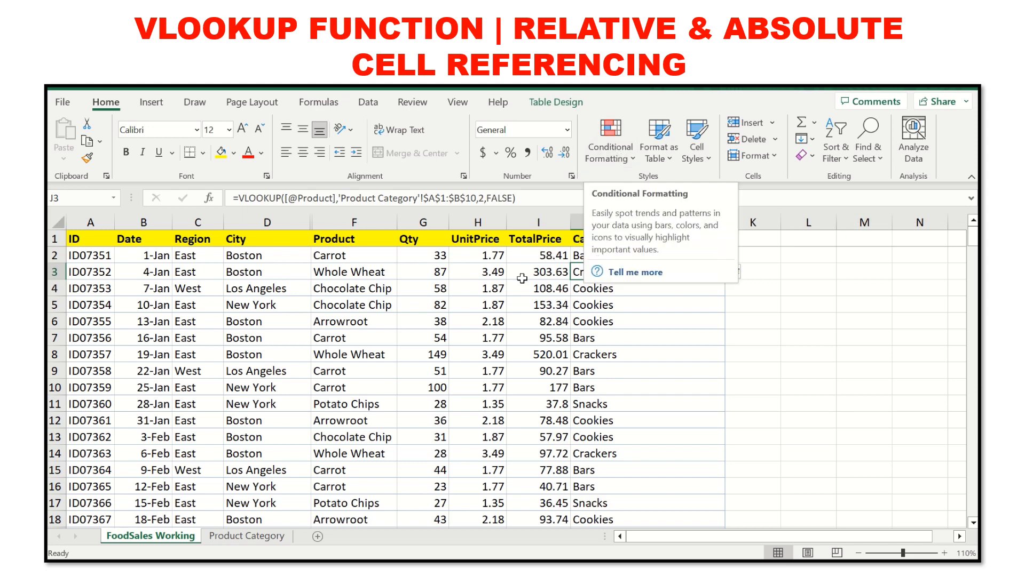
left_click(527, 303)
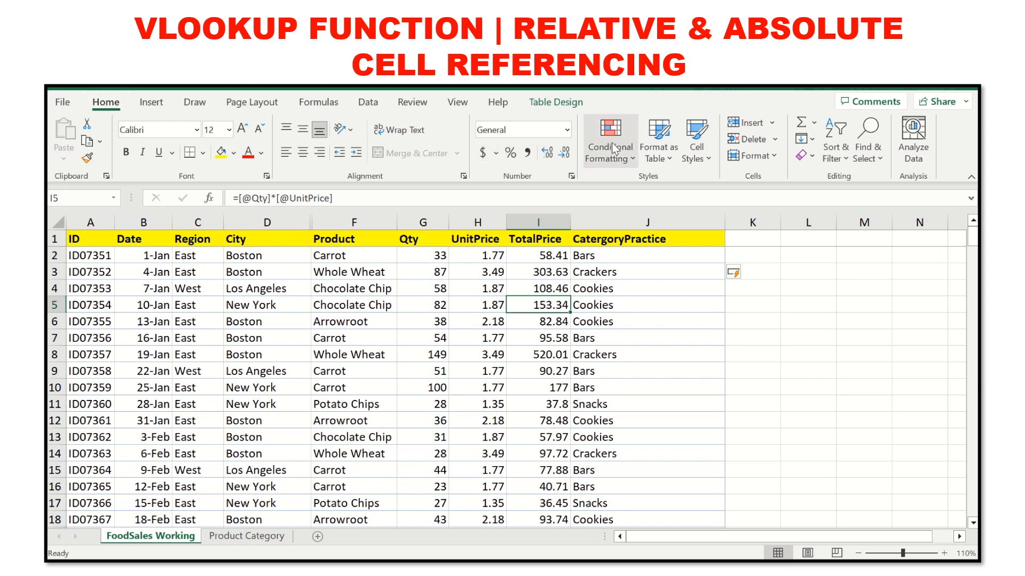
left_click(626, 151)
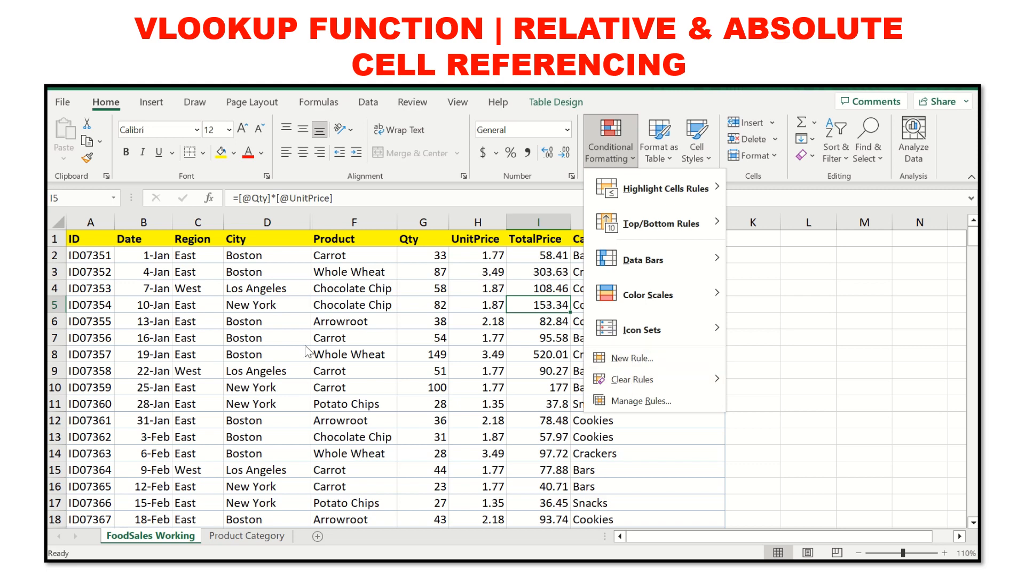
left_click(402, 313)
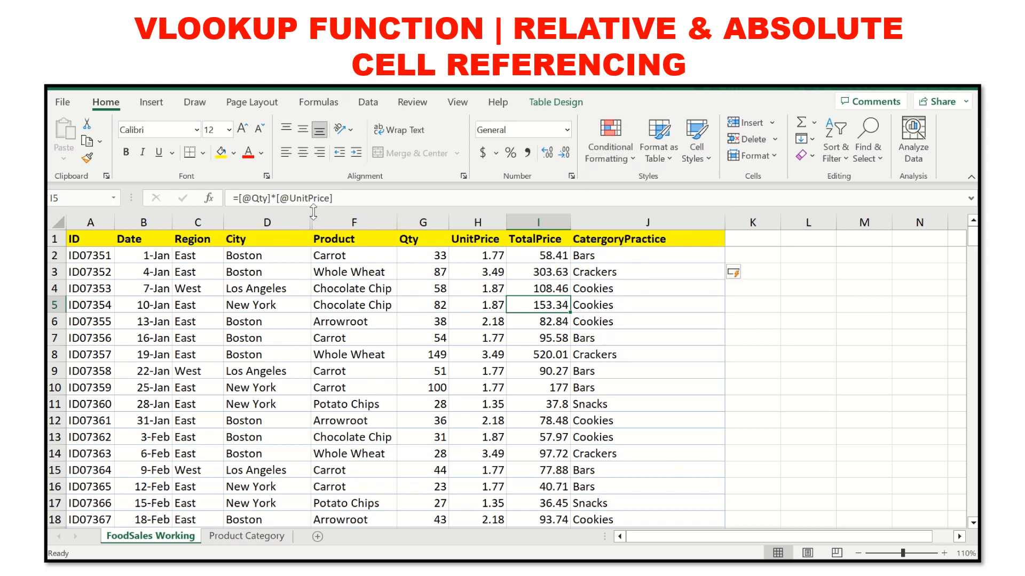
Start a new conditional formatting rule for the City column, range D1:D245
left_click(248, 253)
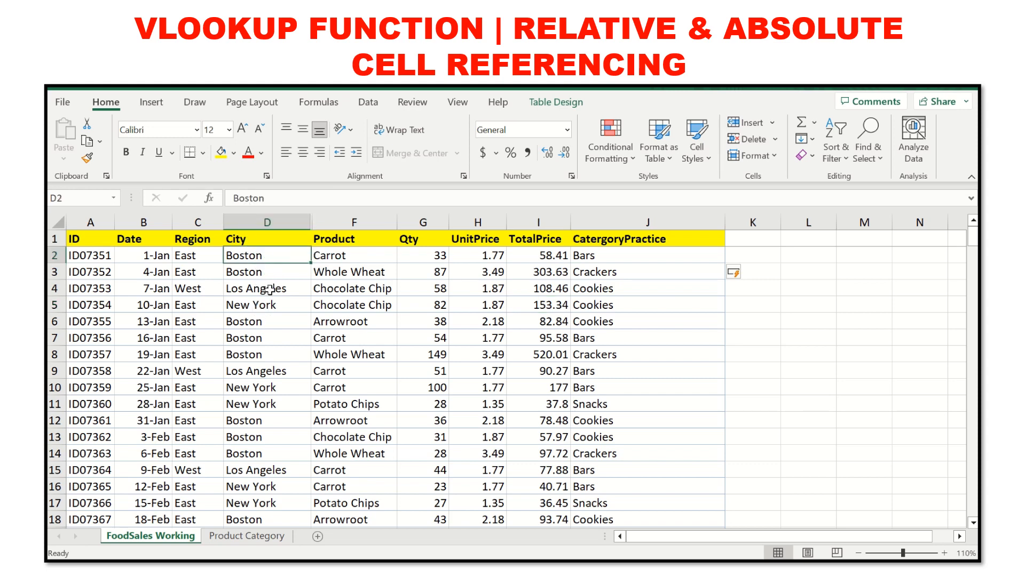
left_click(248, 242)
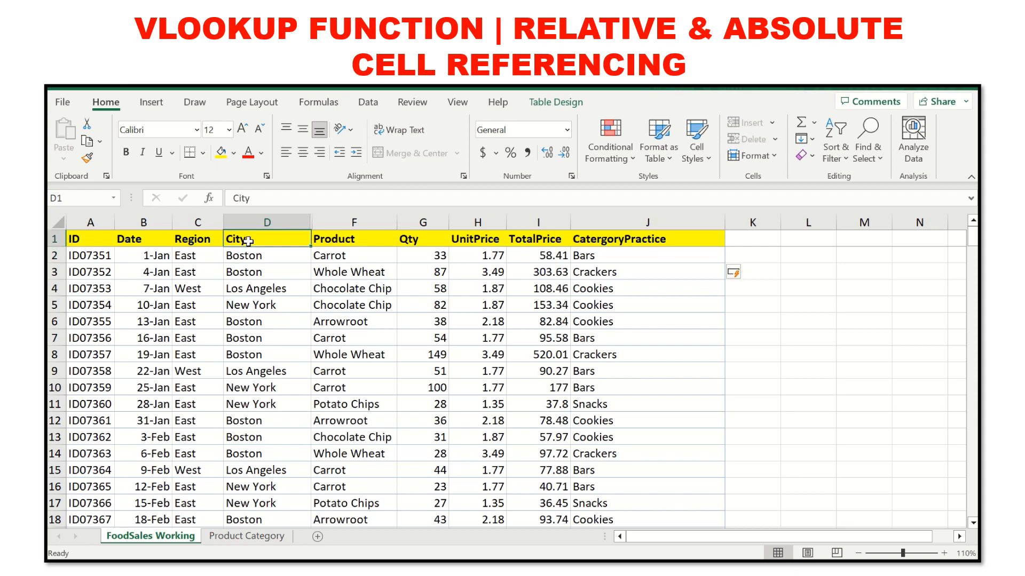
left_click_drag(248, 241, 257, 527)
left_click_drag(268, 534, 237, 438)
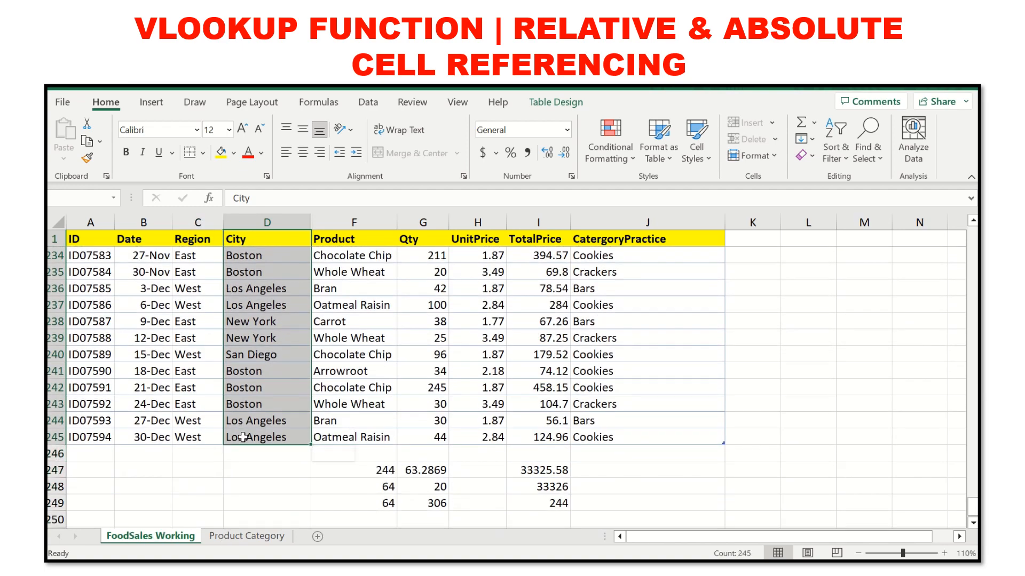
left_click(612, 154)
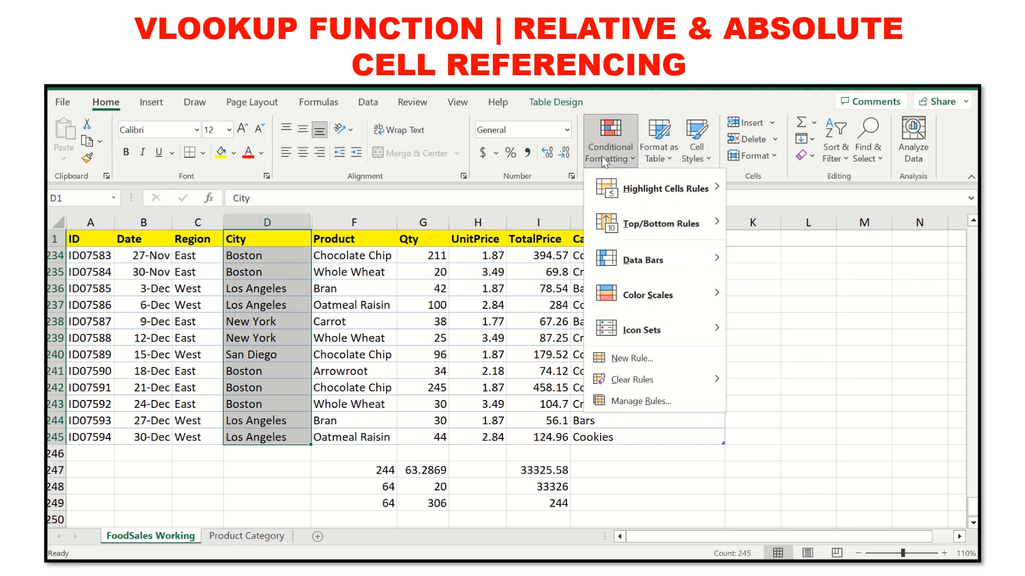
left_click(650, 359)
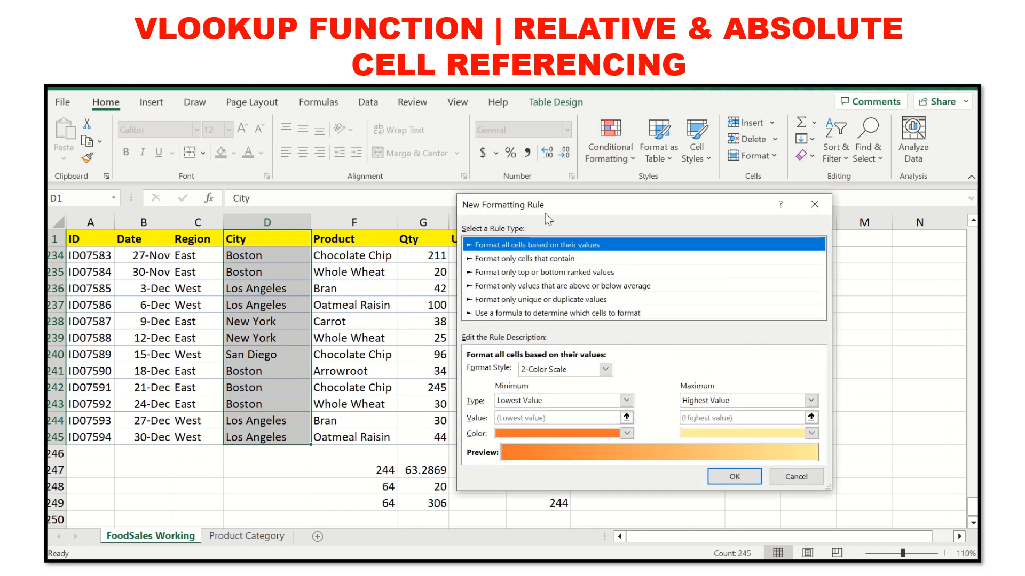
Set the rule to format only cells that contain a Cell Value equal to New York
left_click(557, 260)
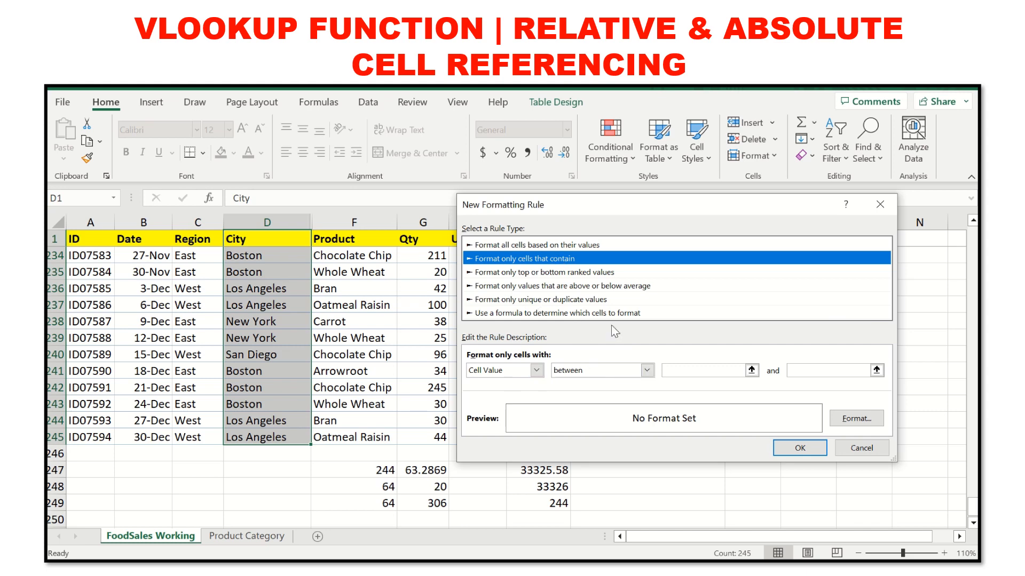
left_click(647, 370)
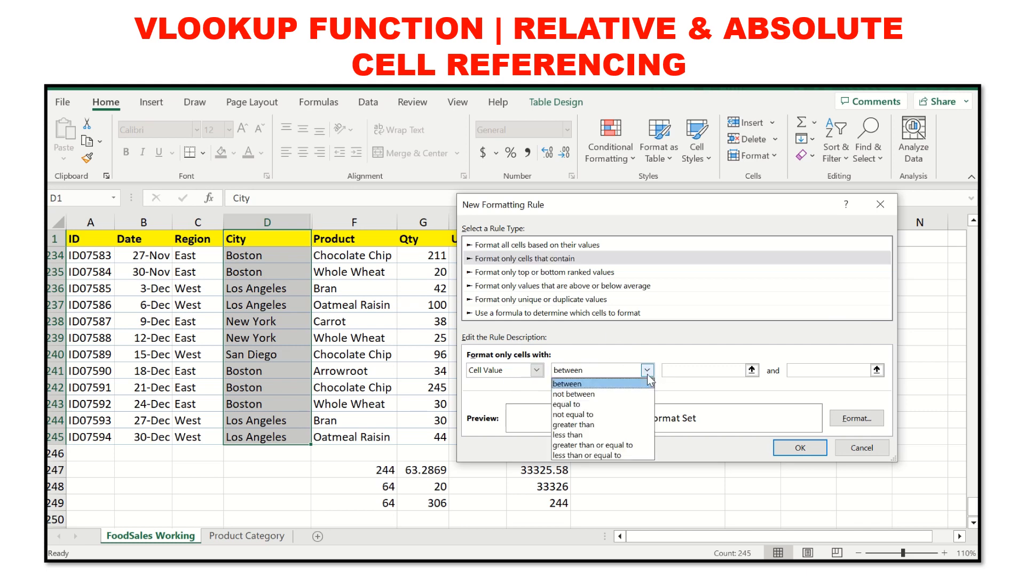
left_click(602, 407)
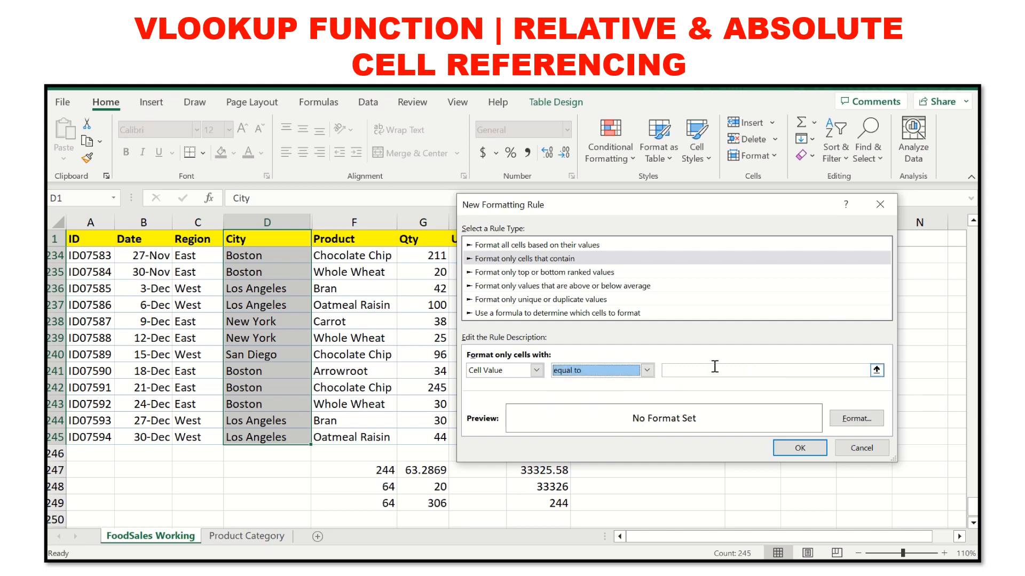
left_click(724, 370)
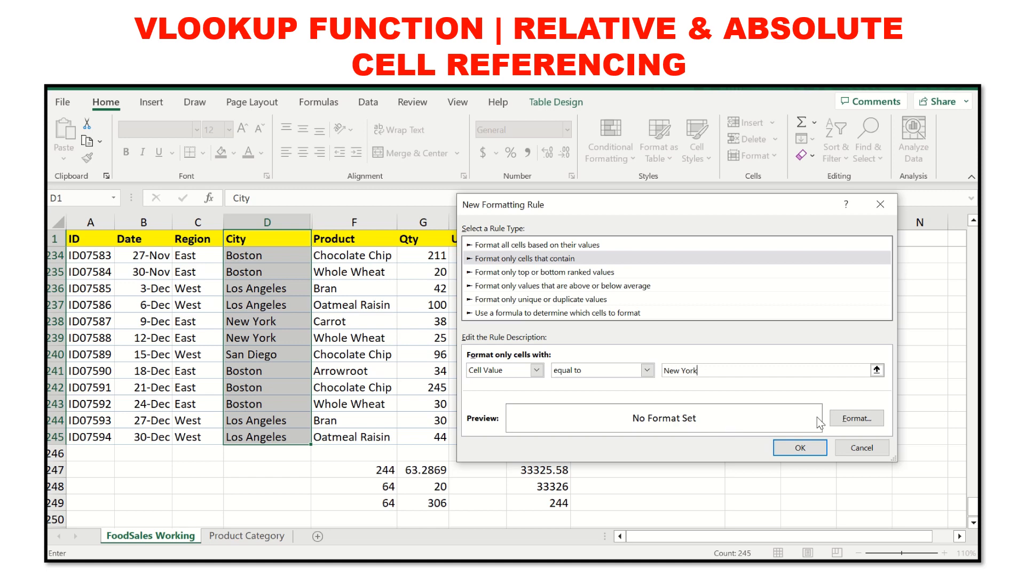
Give the New York rule a light blue background fill and apply it to the City column
left_click(868, 421)
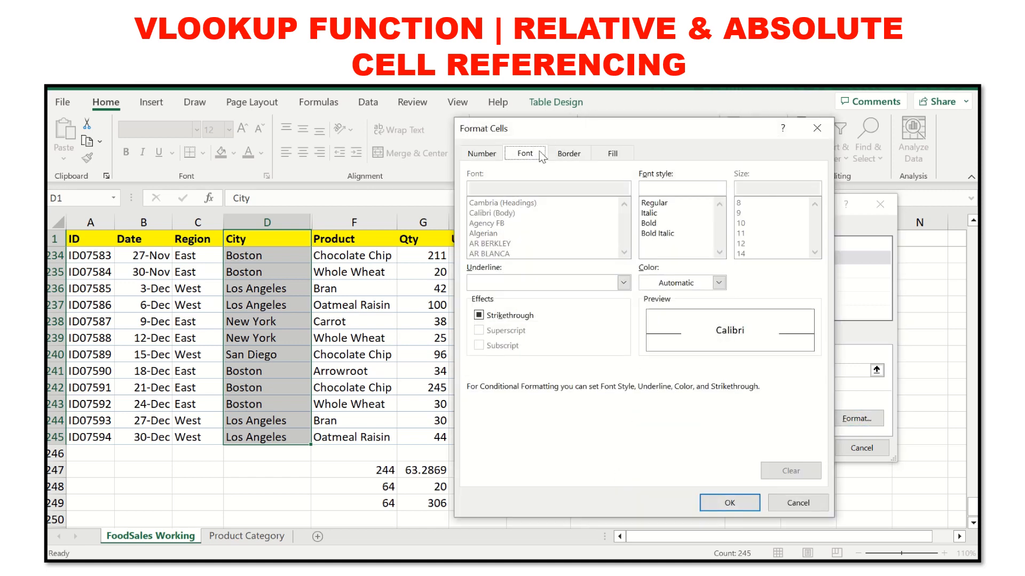
left_click(572, 156)
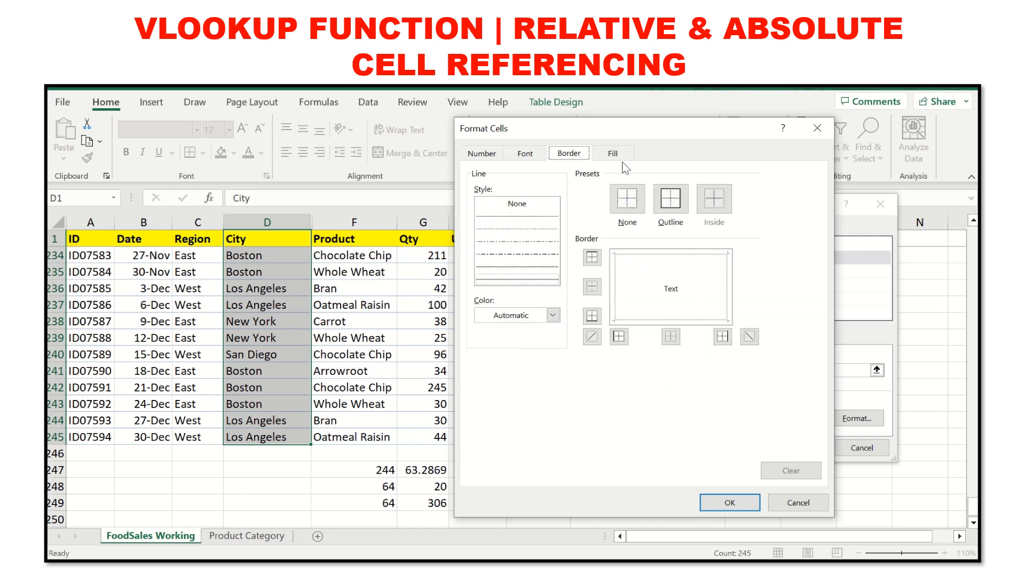
left_click(616, 155)
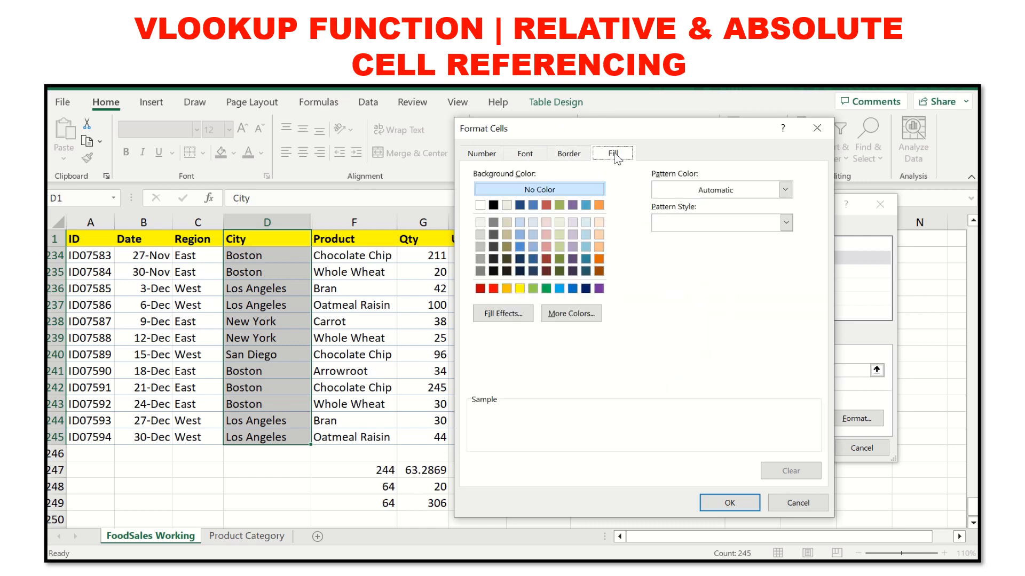
left_click(494, 290)
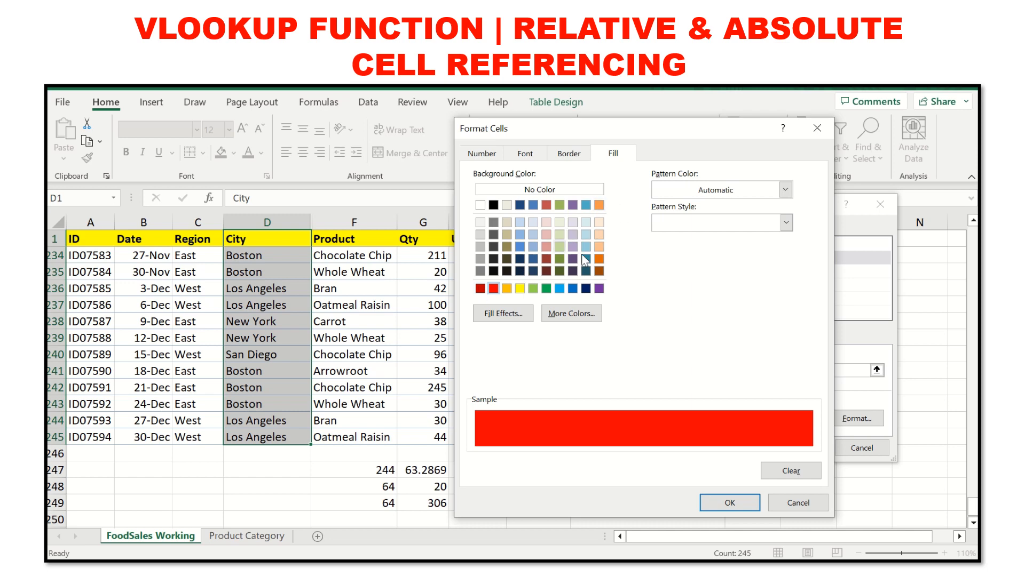
left_click(560, 289)
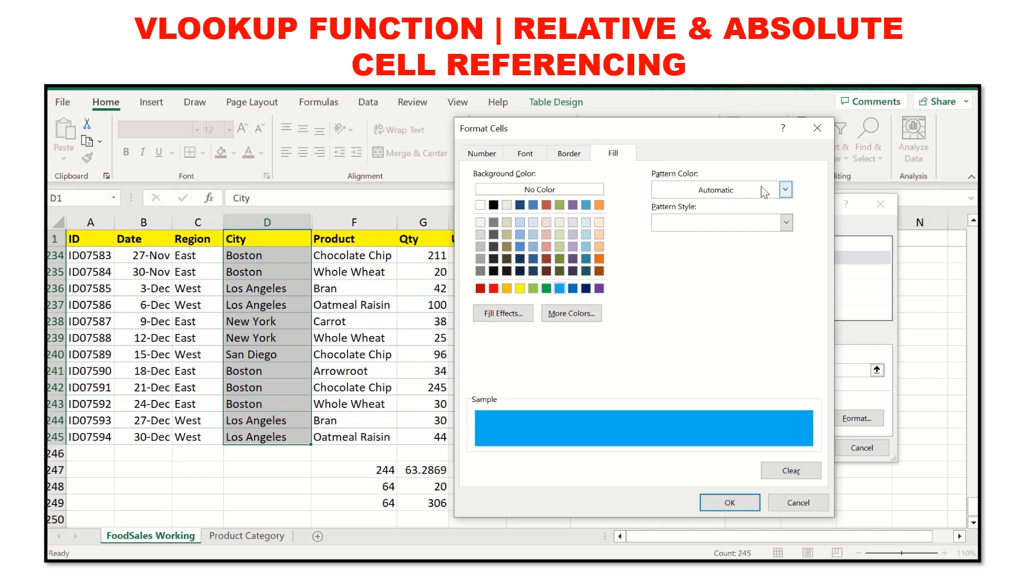
left_click(729, 503)
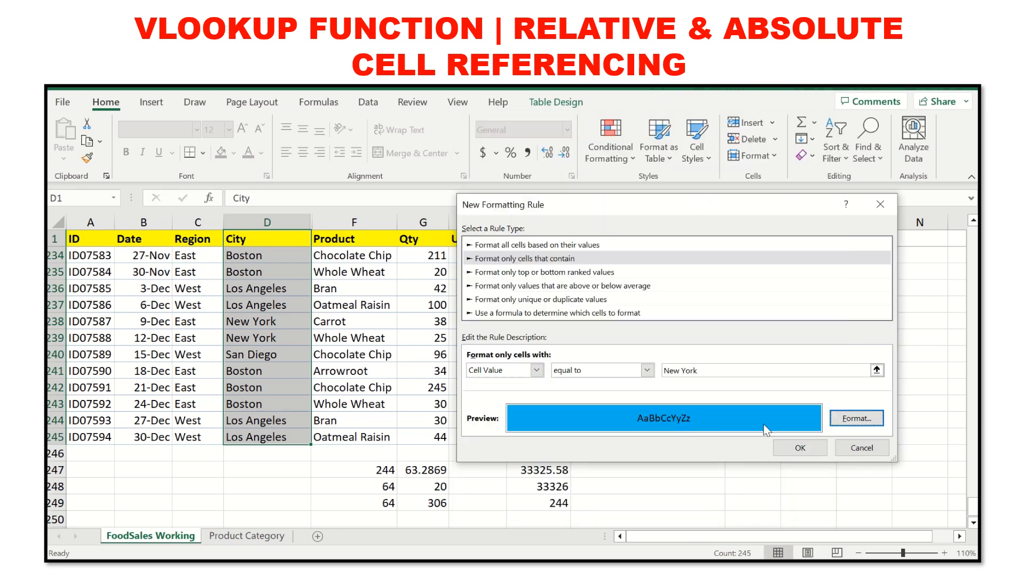
left_click(812, 447)
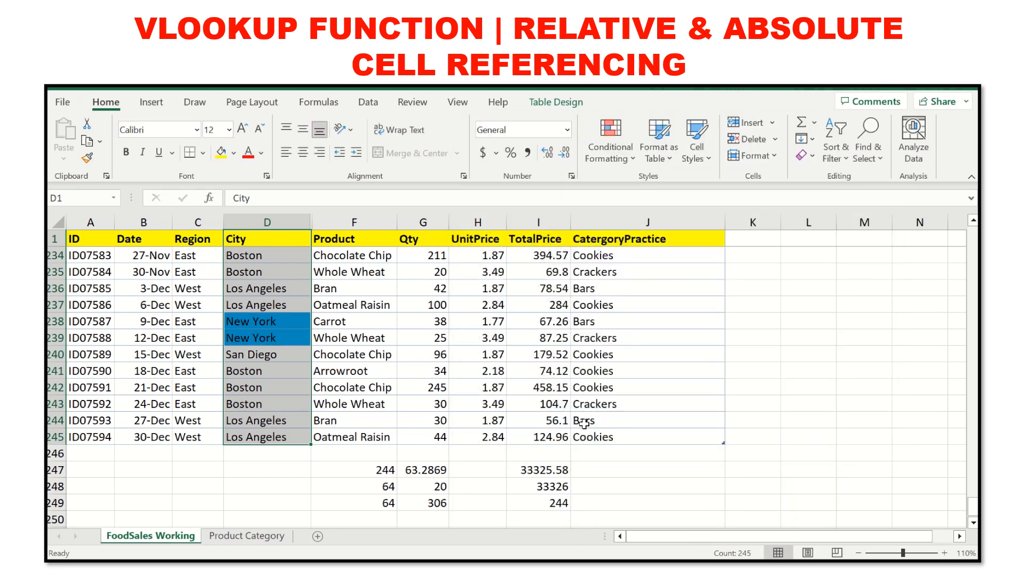
left_click(371, 370)
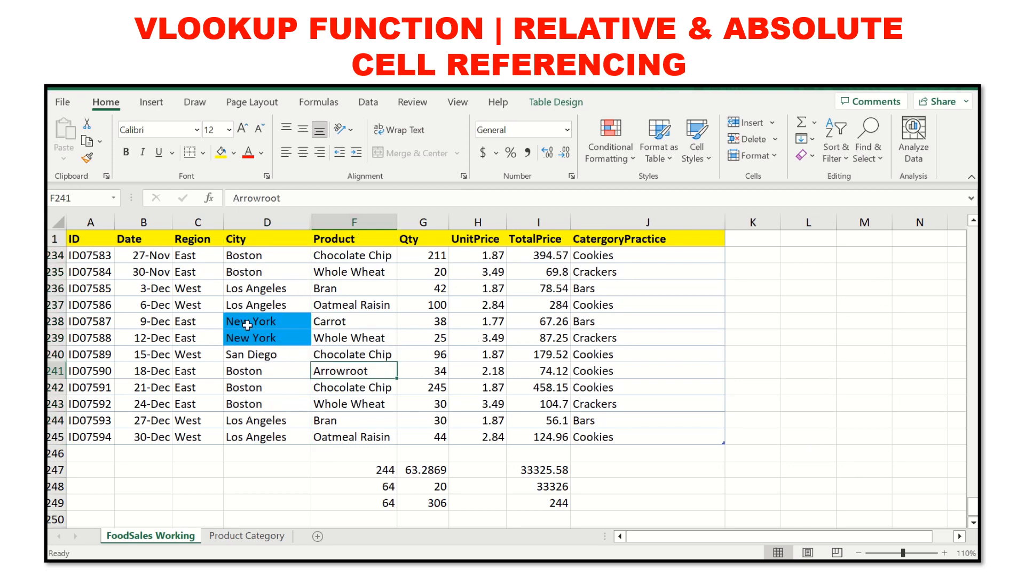
Find the Header and Footer command and open the sheet's header area, agreeing to unfreeze the panes for Page Layout view
left_click_drag(973, 507, 907, 203)
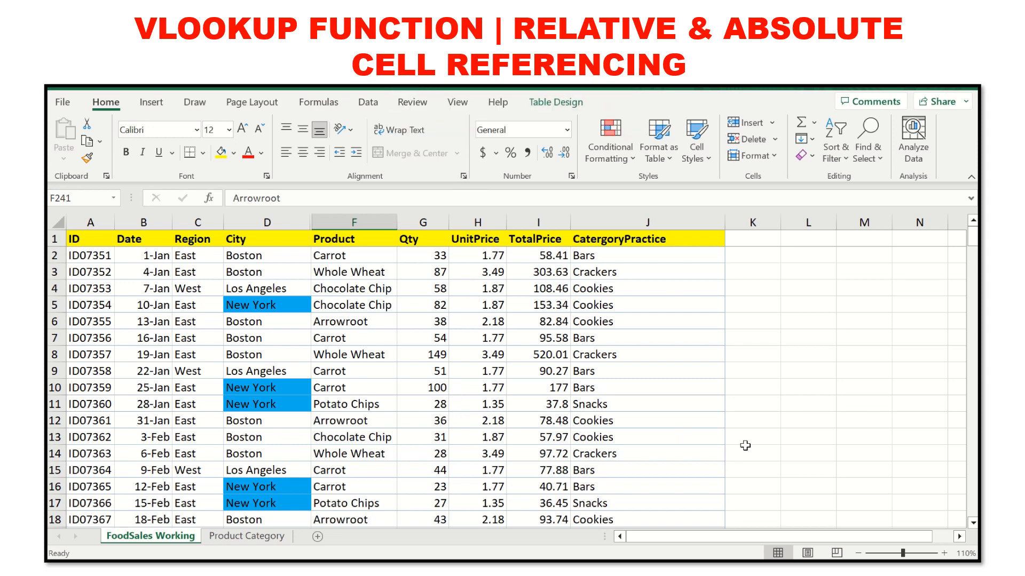
key("alt+q")
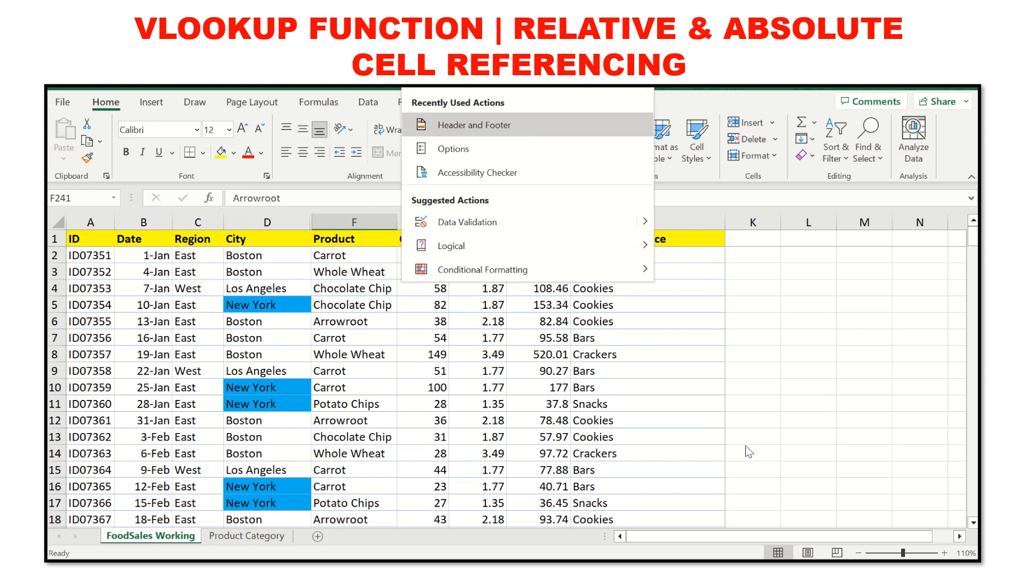
type("he")
key("Escape")
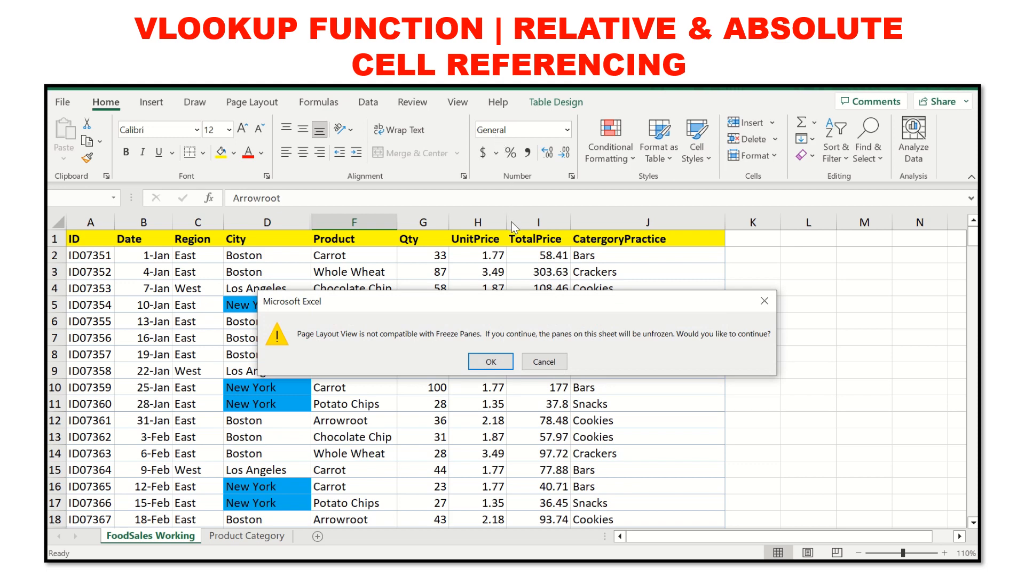
left_click(490, 363)
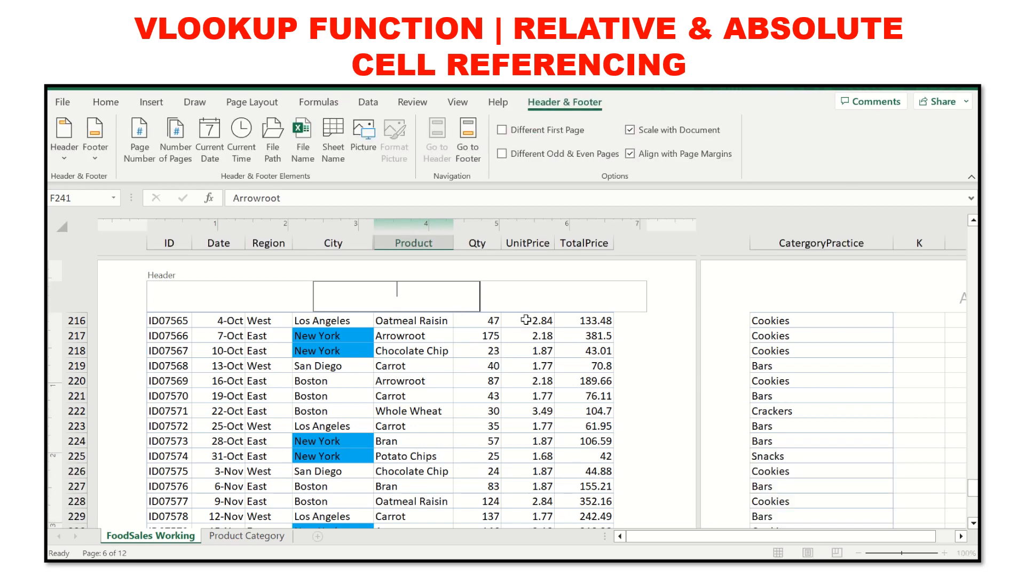
Place the cursor in the centre header section and after that in the left header section above the table's first row
left_click_drag(972, 489, 970, 219)
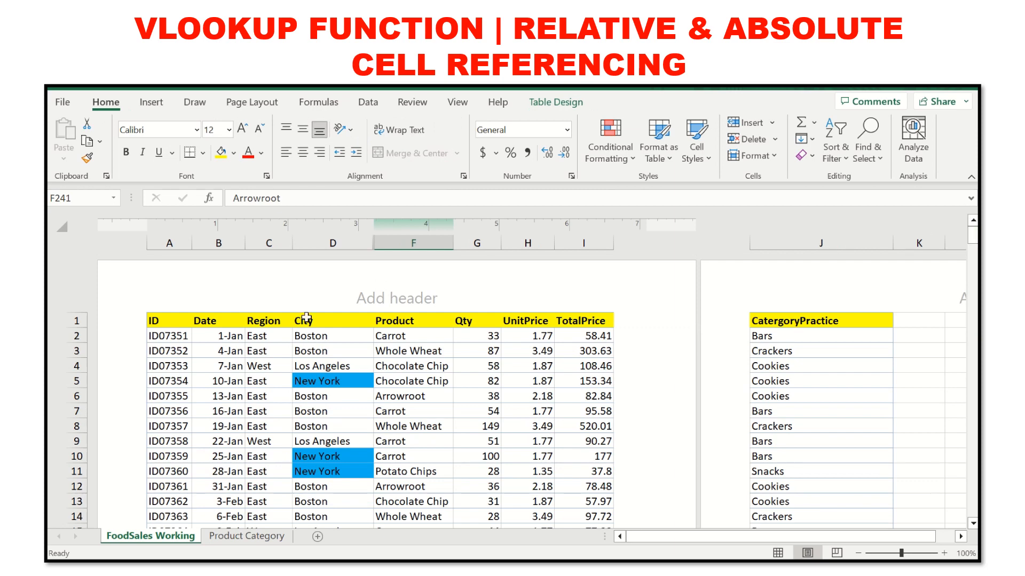
left_click(392, 300)
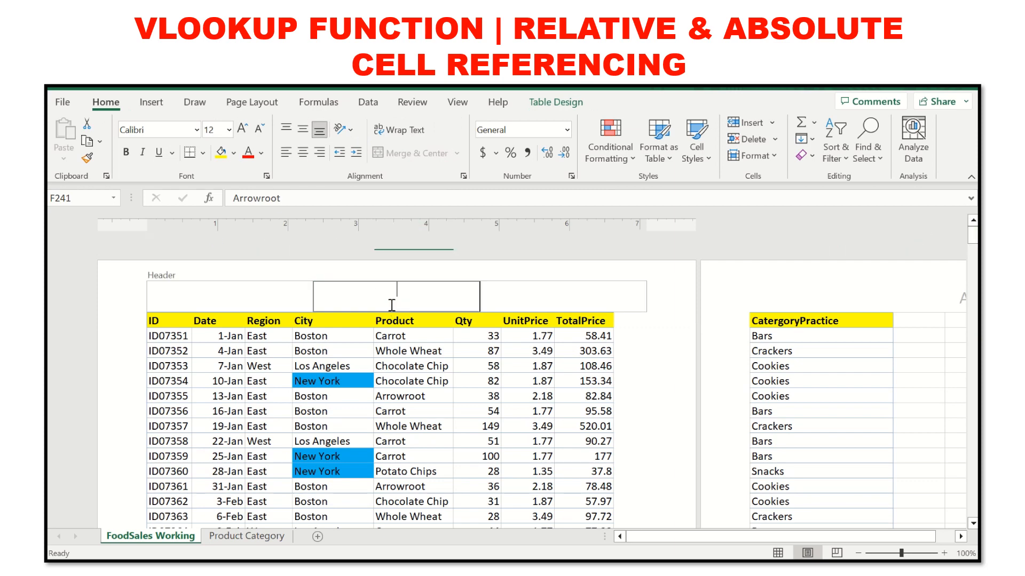
left_click(254, 295)
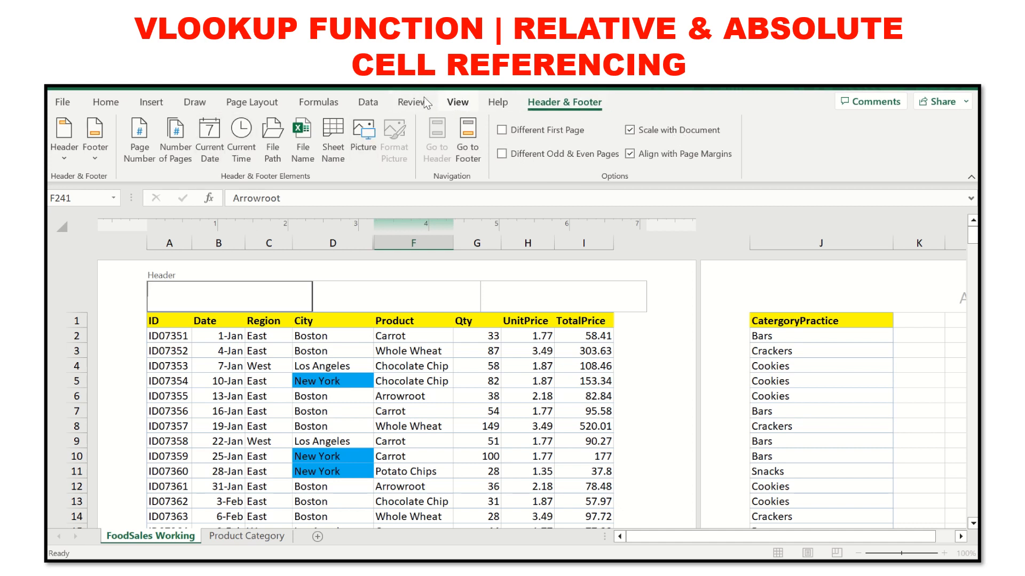
Leave the empty header and return the worksheet to Normal view
left_click(455, 104)
left_click(565, 102)
left_click(105, 103)
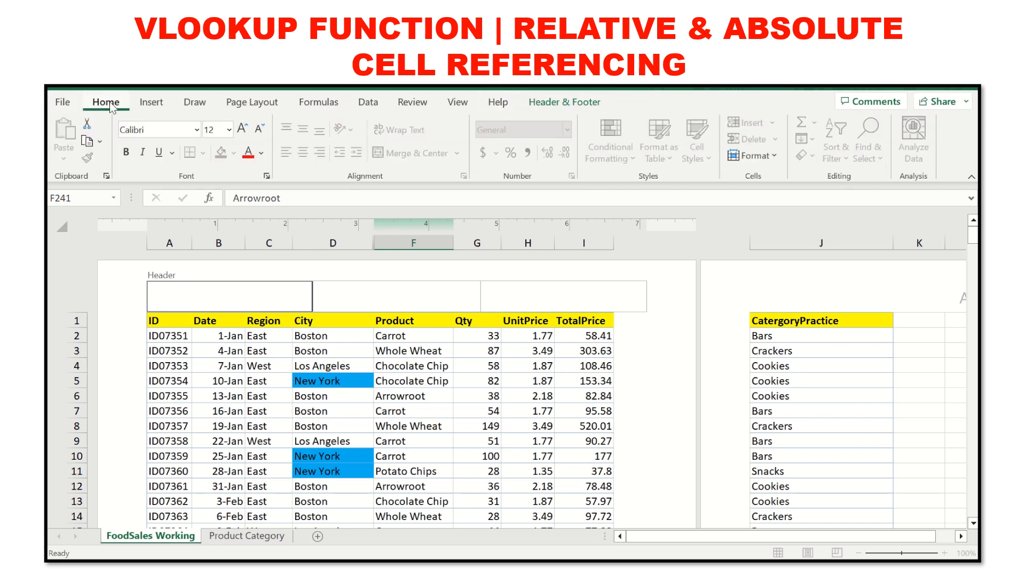
left_click(221, 373)
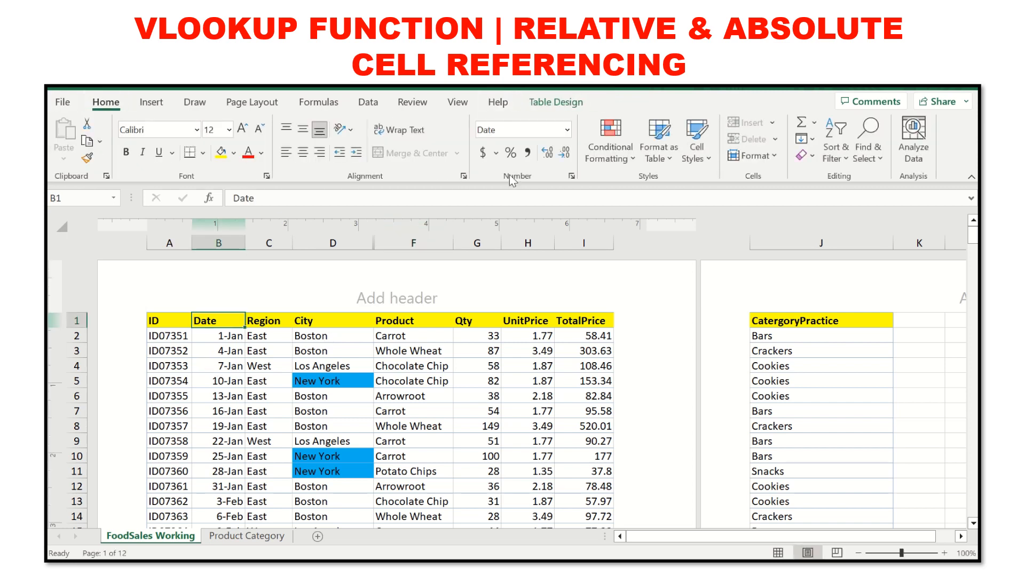
left_click(459, 104)
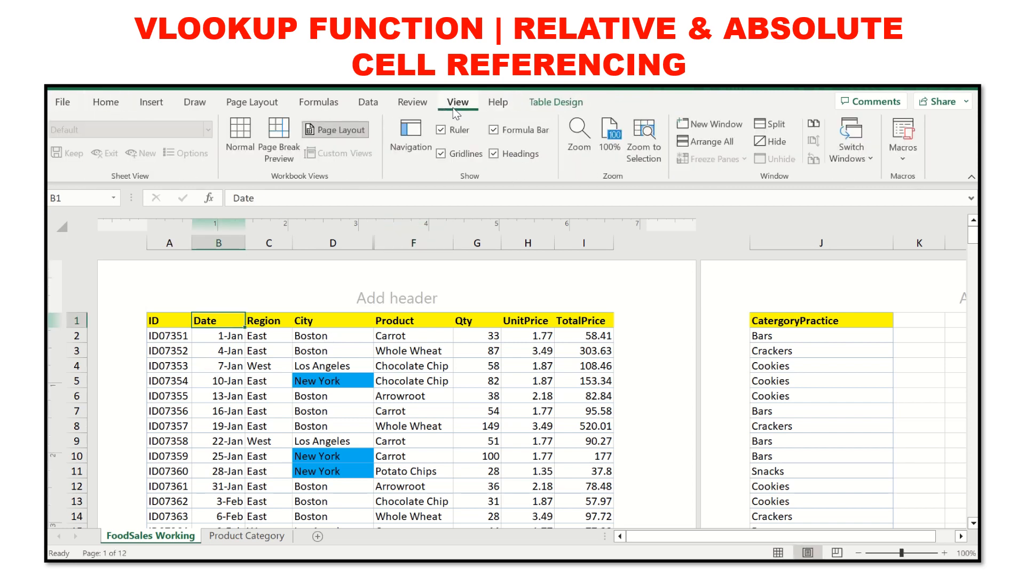
left_click(232, 131)
left_click(537, 305)
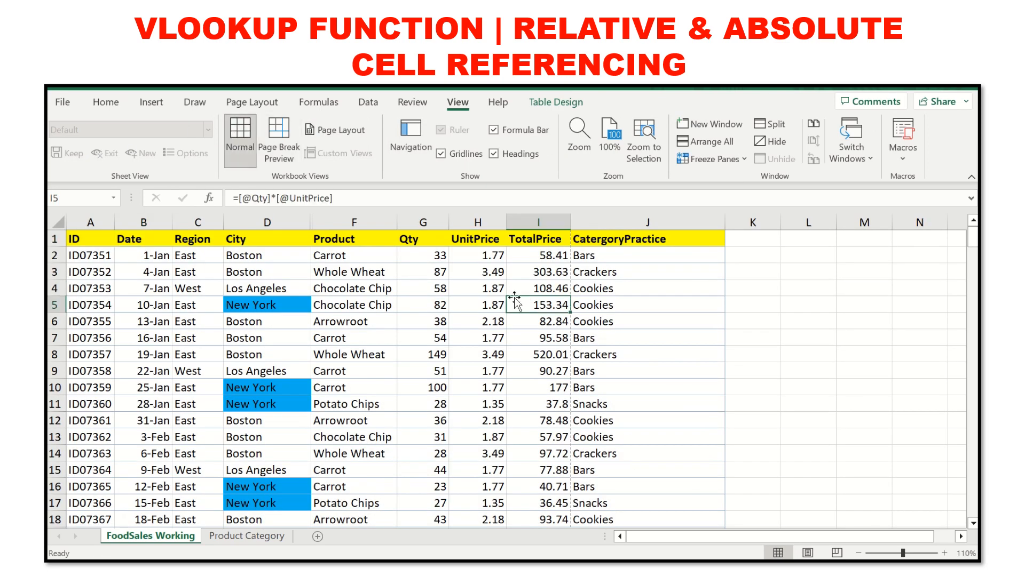
Switch the page orientation to Landscape and back to Portrait
left_click(254, 104)
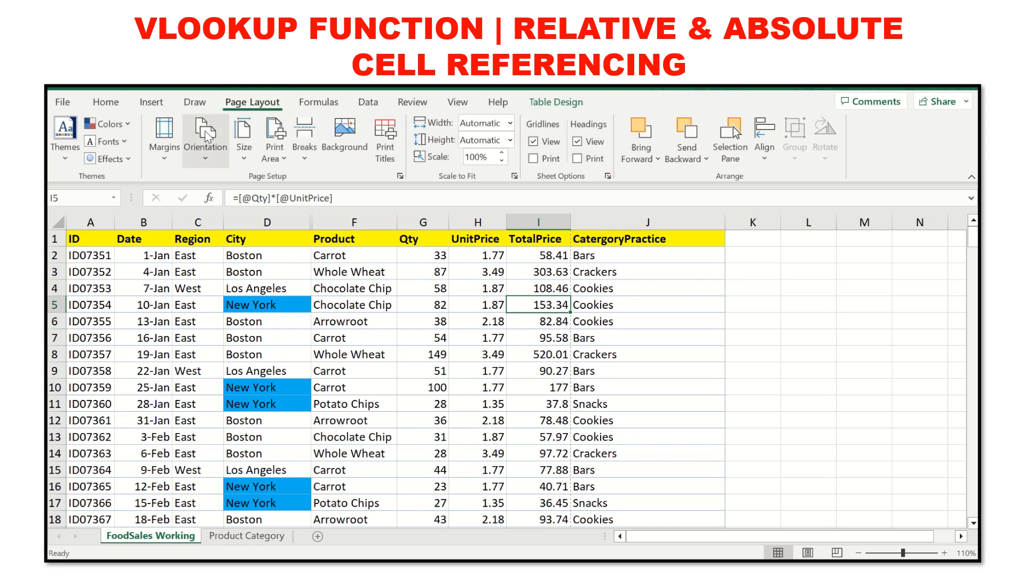
left_click(206, 158)
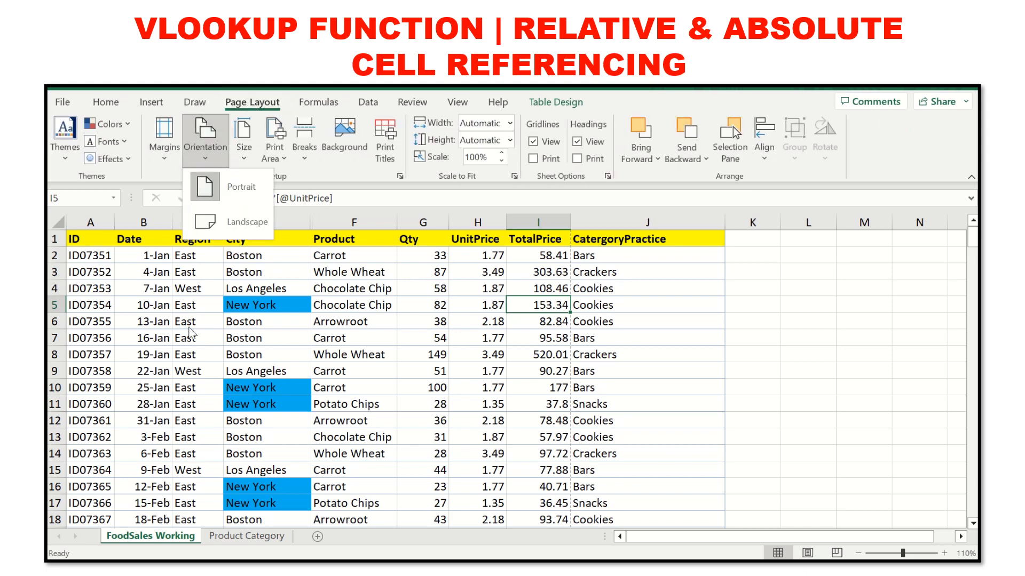
left_click(227, 219)
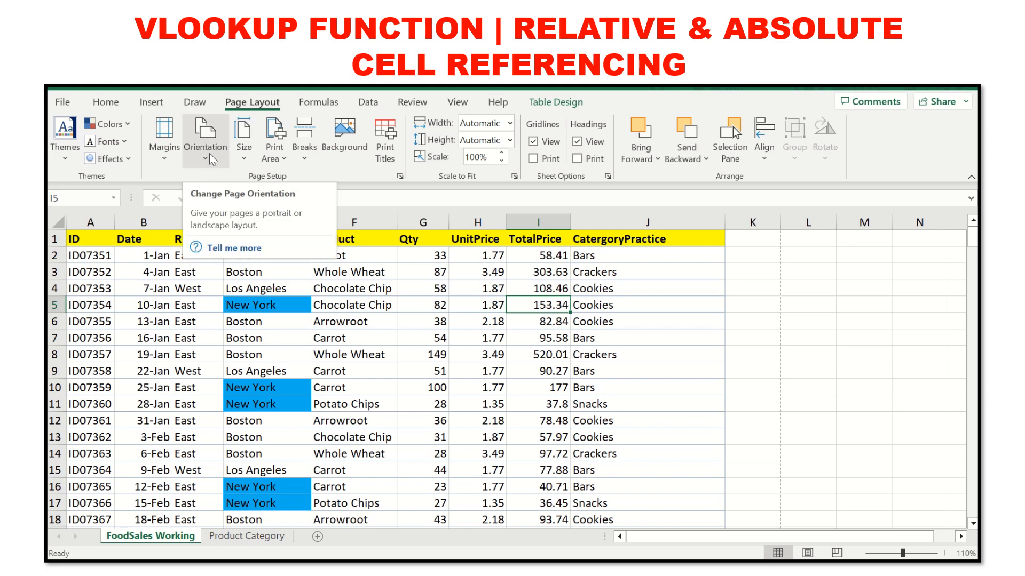
left_click(209, 153)
left_click(222, 221)
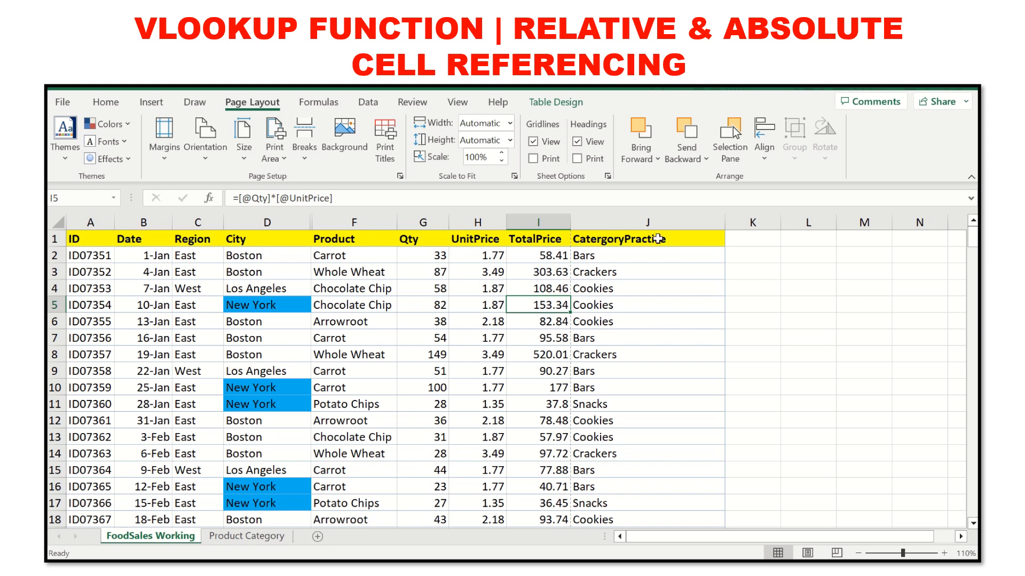
Turn on filters for the header row A1:J1 of the food sales table
left_click(564, 238)
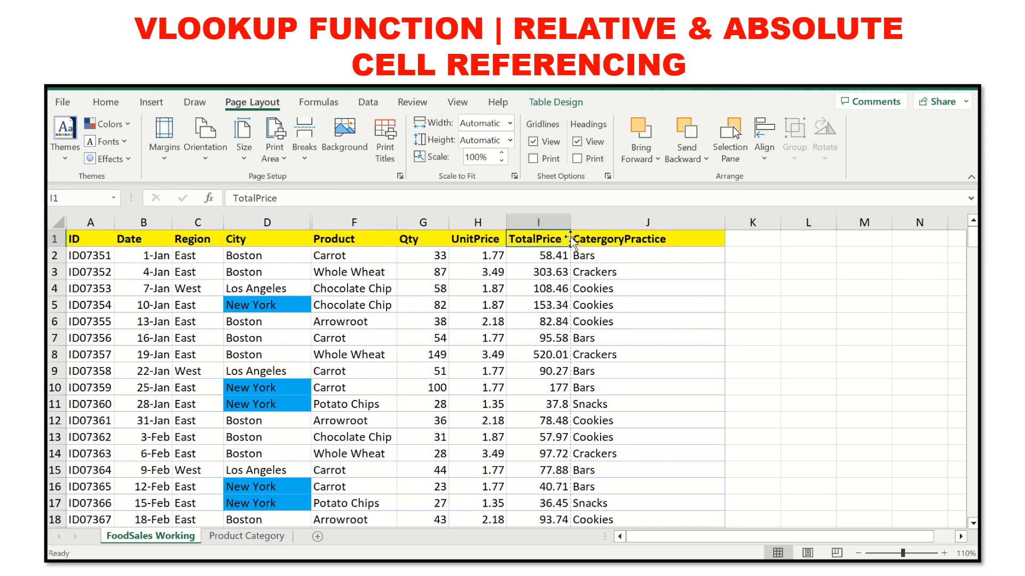
left_click(686, 238)
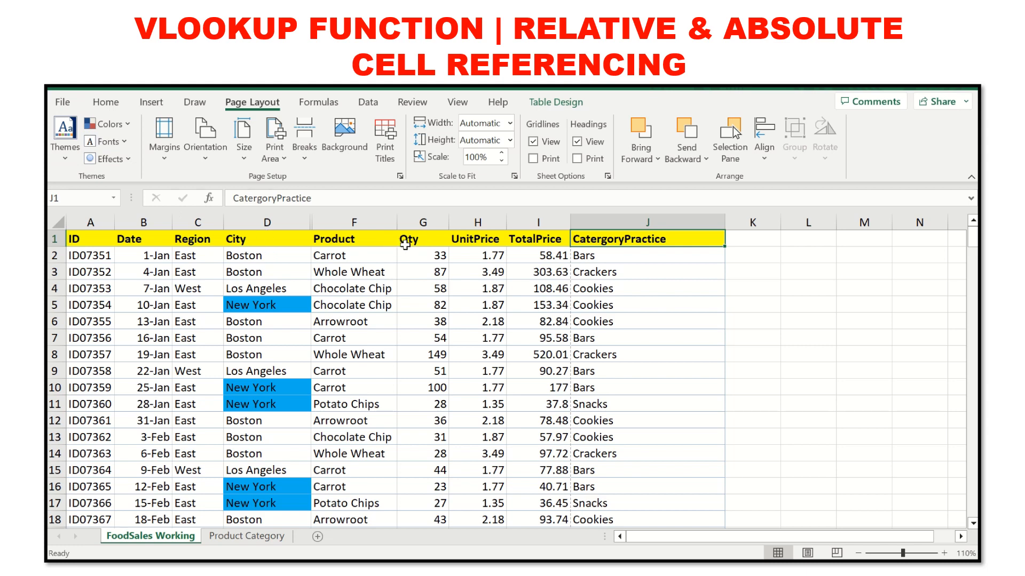
left_click_drag(90, 240, 623, 240)
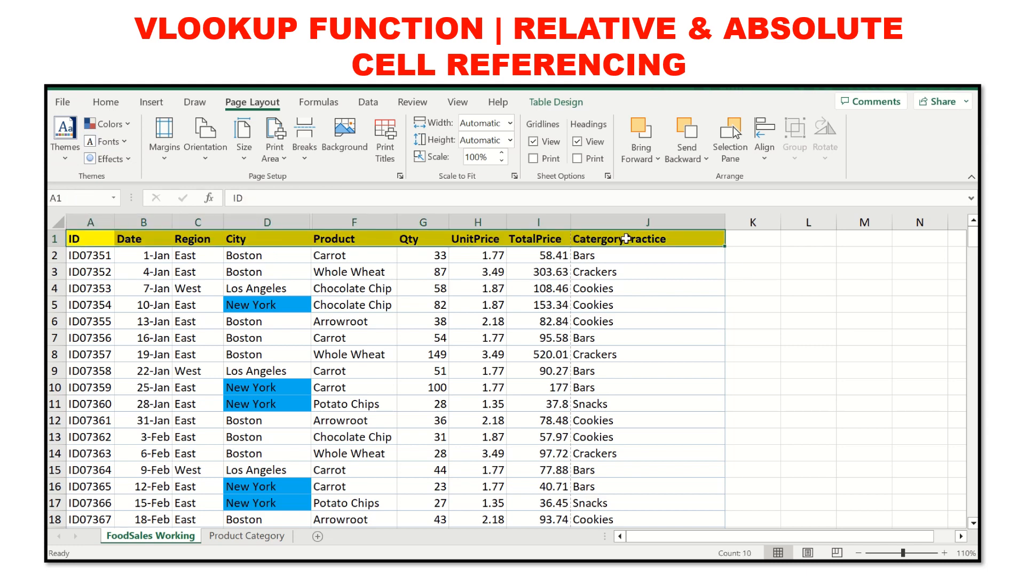
left_click(106, 102)
left_click(836, 148)
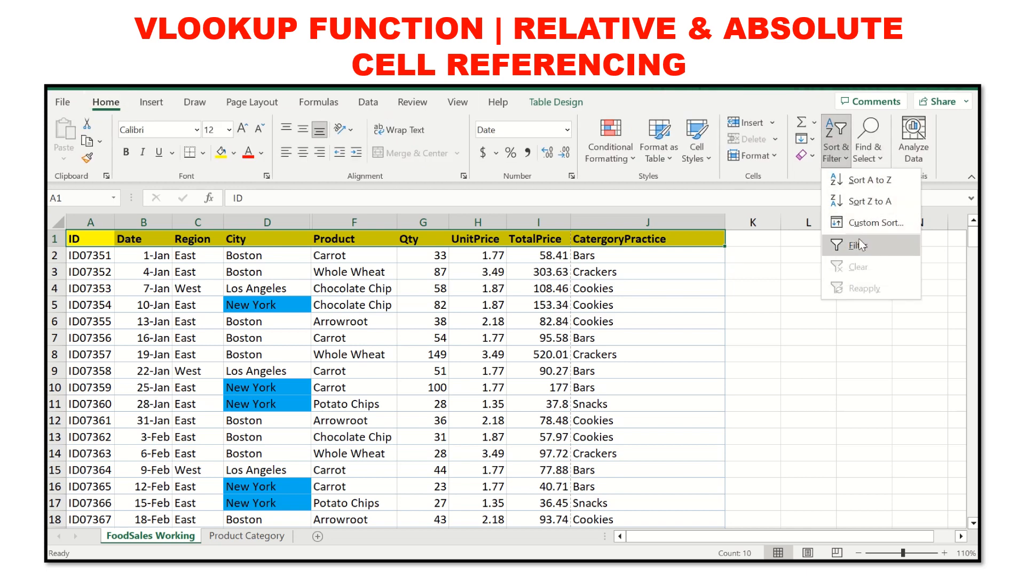
left_click(858, 245)
left_click(775, 271)
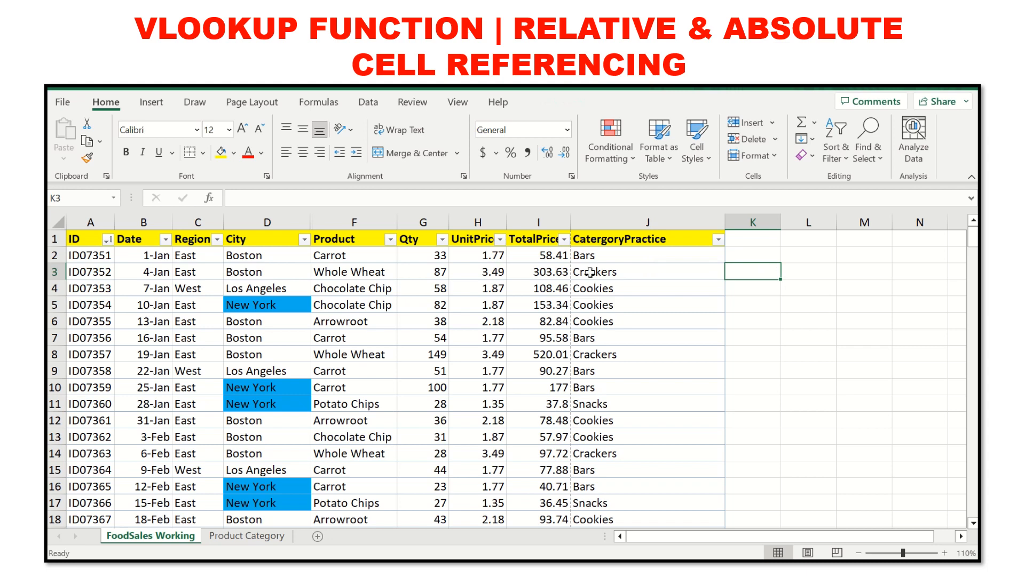
Filter the City column to show only New York
left_click(304, 240)
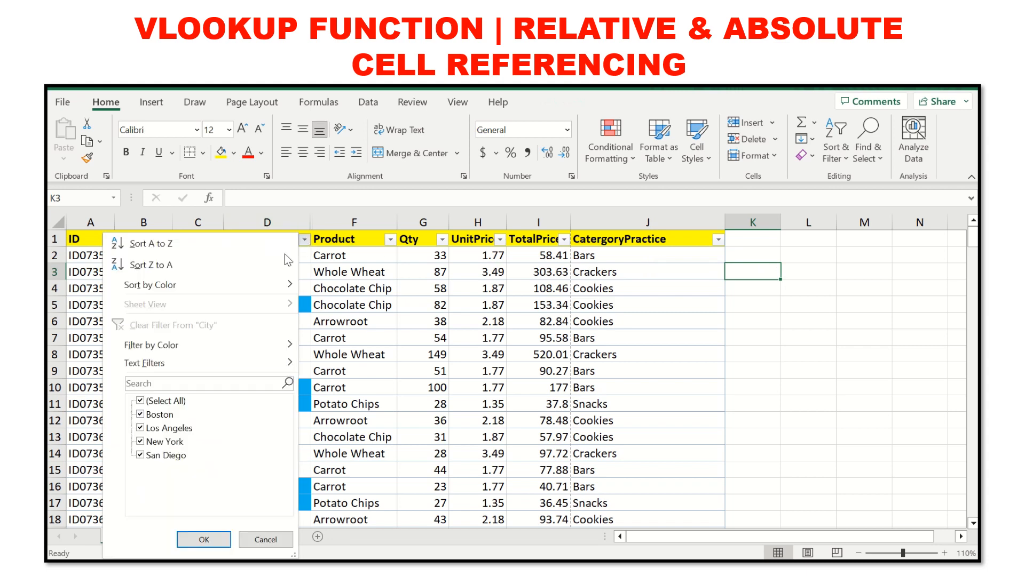
left_click(150, 403)
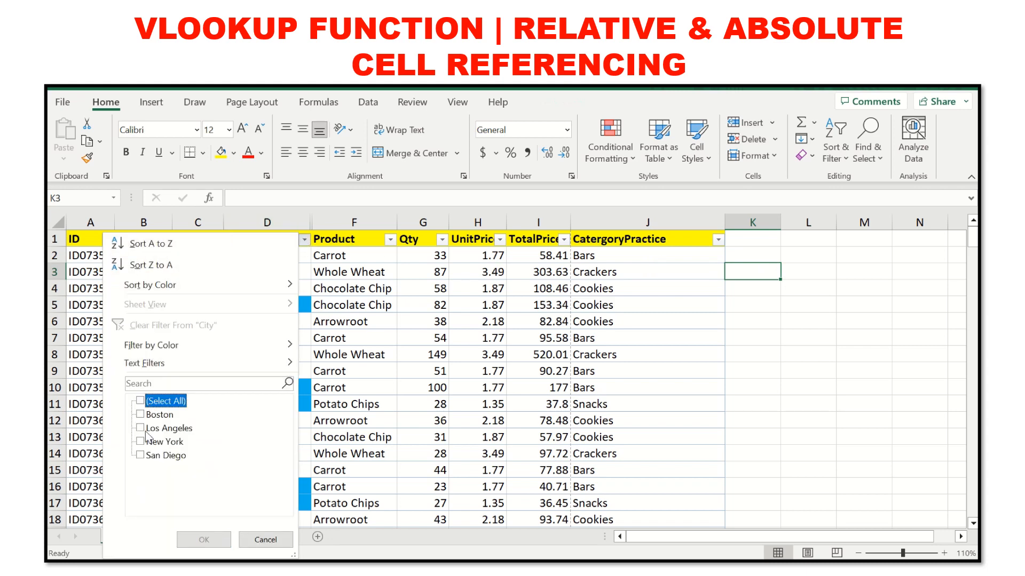
left_click(140, 442)
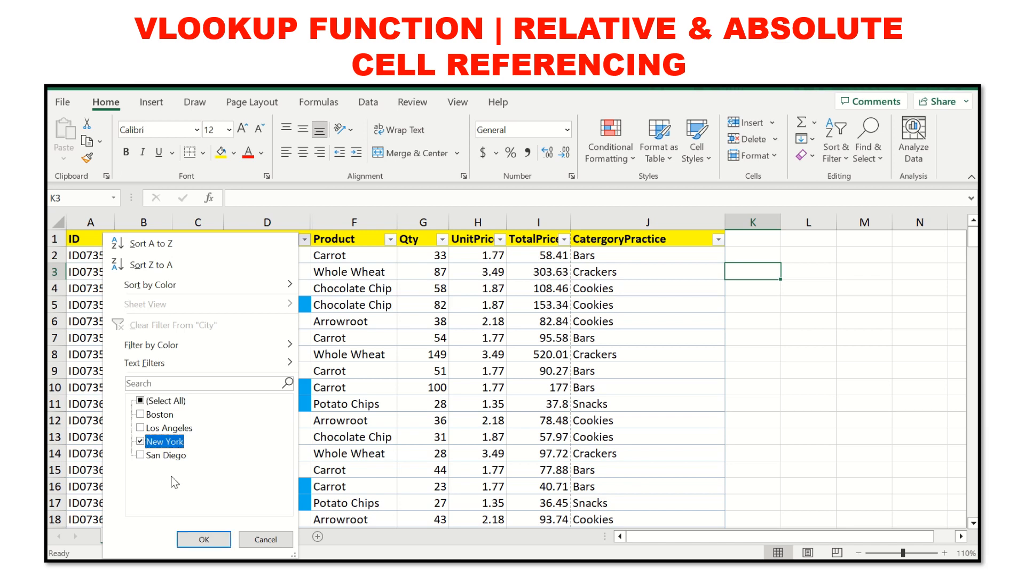
left_click(201, 539)
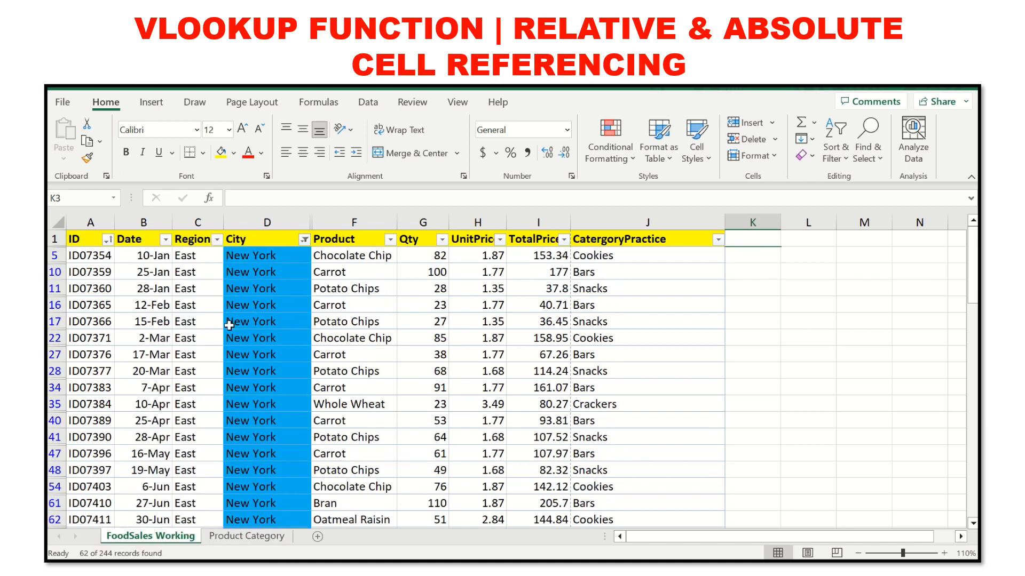
mouse_move(972, 267)
left_mouse_down()
mouse_move(962, 499)
mouse_move(964, 253)
left_mouse_up()
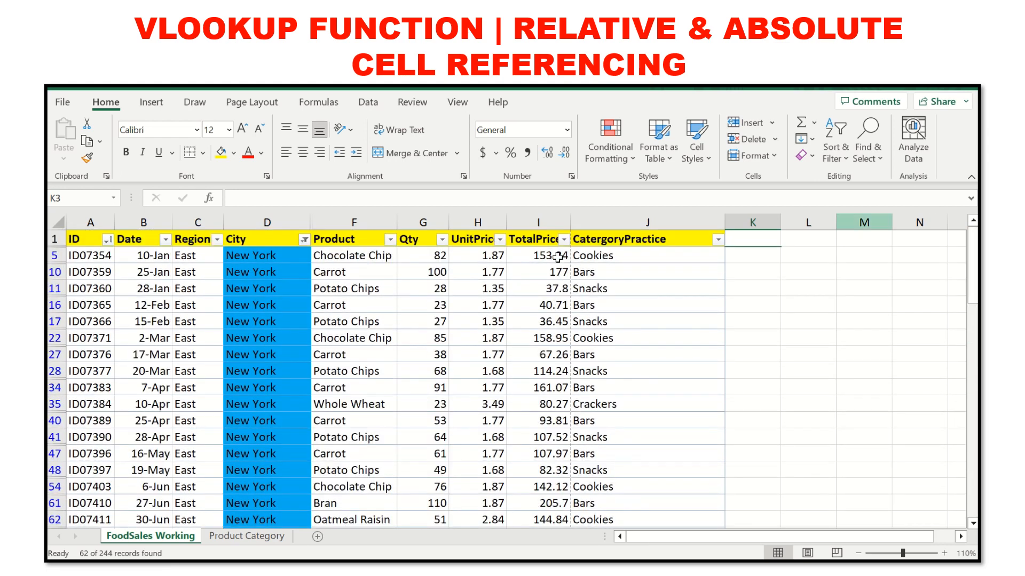
Change the City filter to show only Boston
left_click(305, 241)
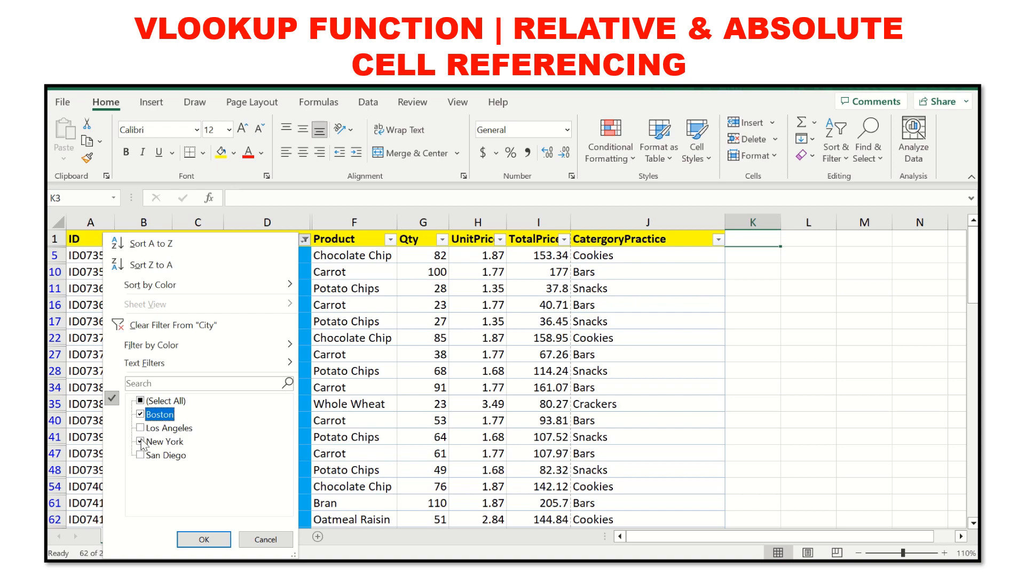
left_click(192, 540)
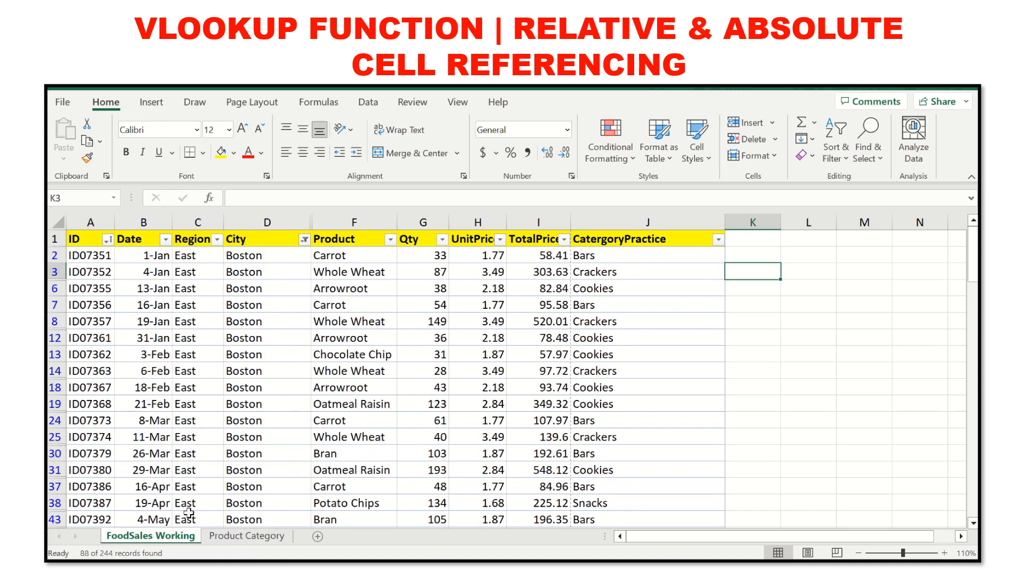
left_click_drag(974, 284, 961, 256)
Reset the City filter by selecting all cities again
left_click(303, 239)
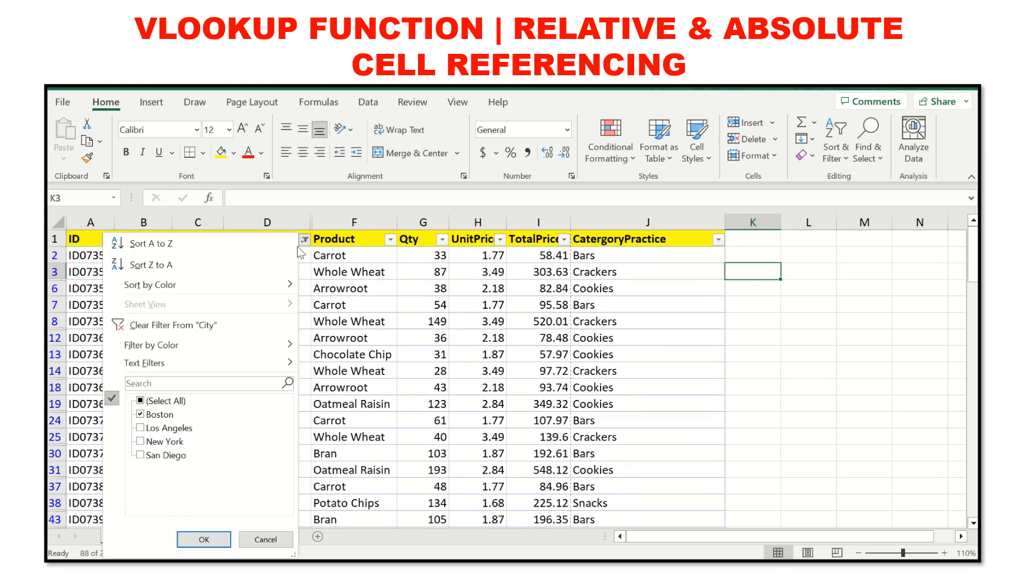
left_click(141, 403)
left_click(188, 540)
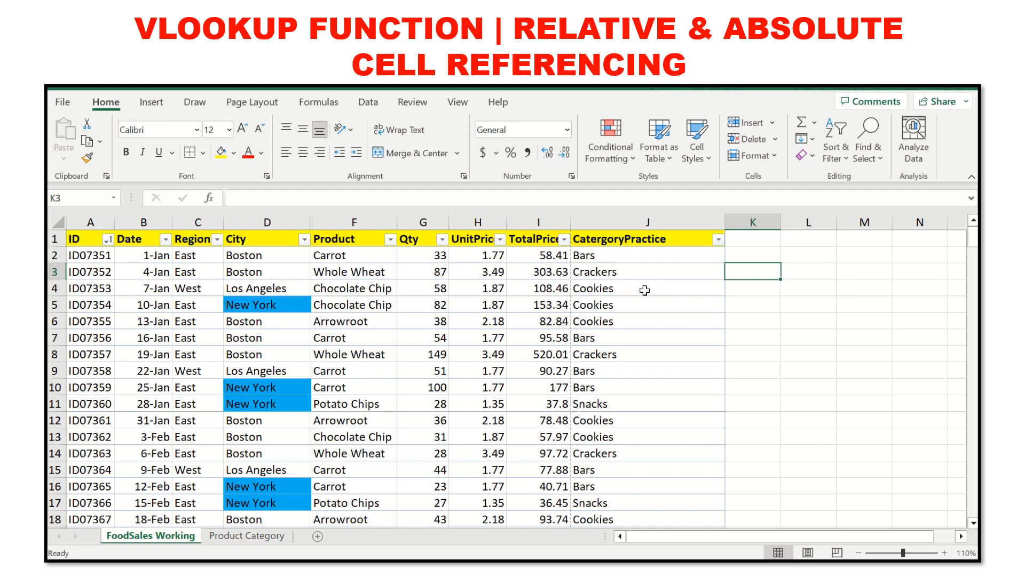
left_click(549, 238)
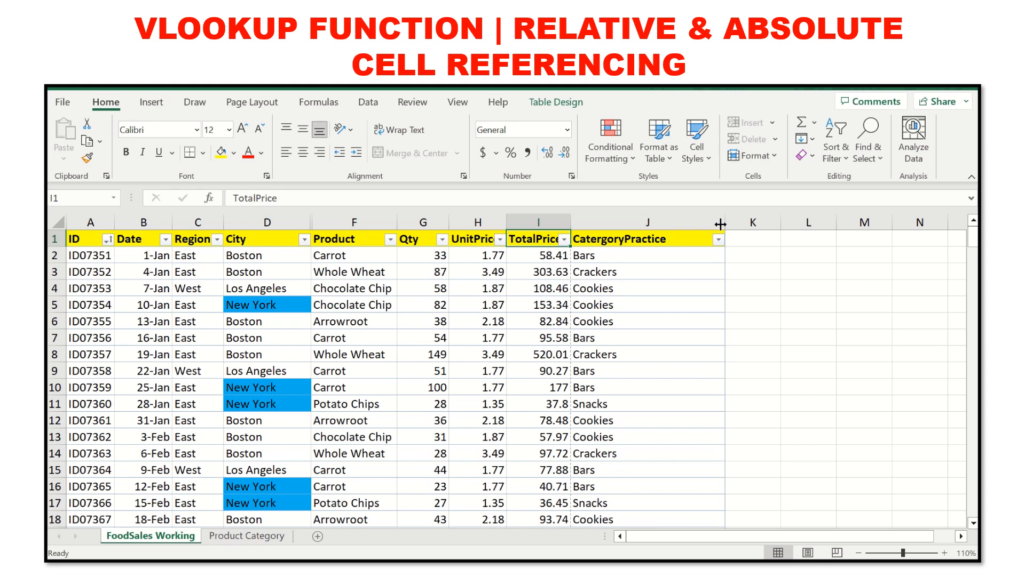
left_click(814, 123)
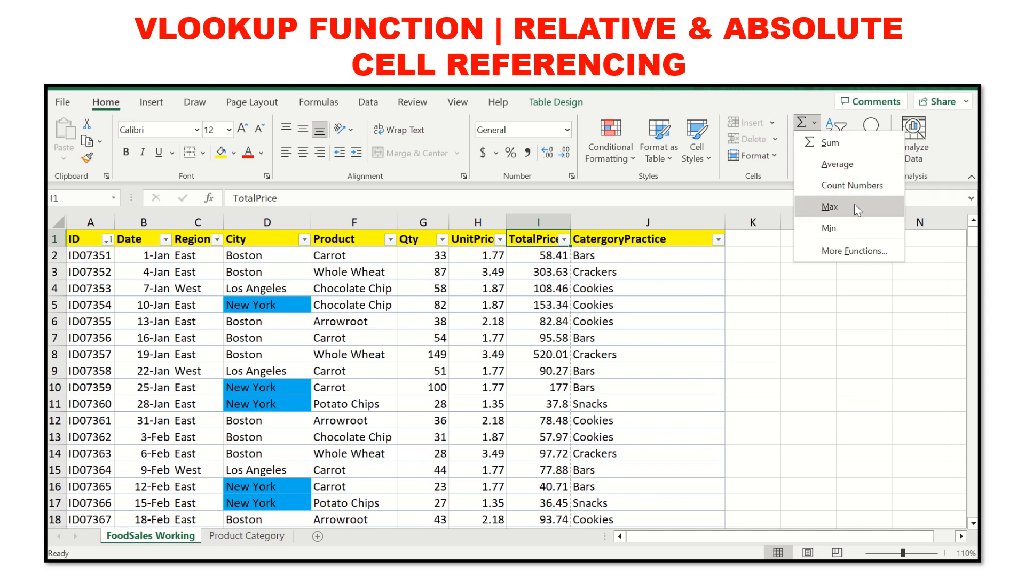
left_click(721, 283)
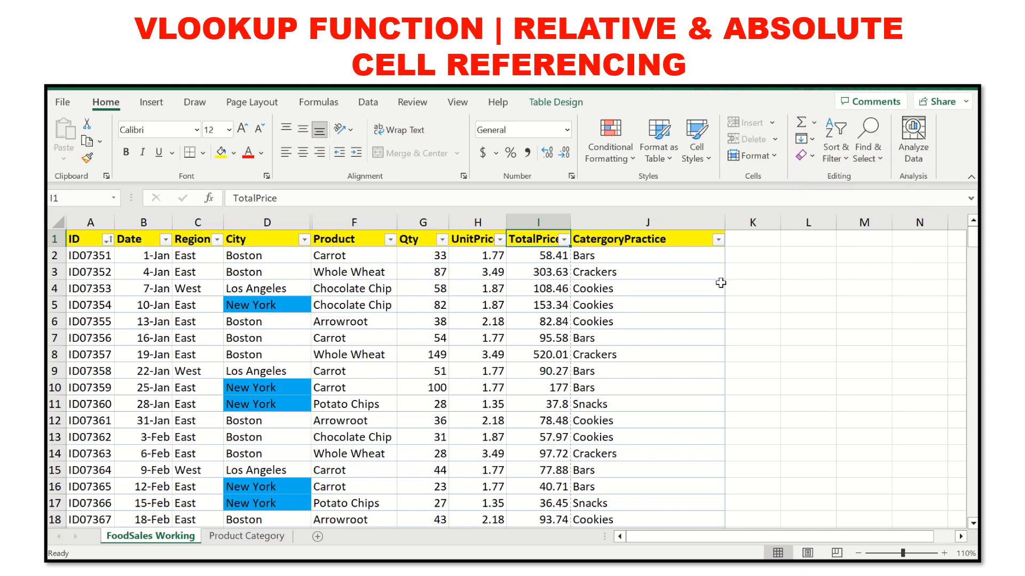
Add an AutoSum total of the TotalPrice values I2:I245 in cell I246 directly beneath the table
left_click_drag(534, 238, 565, 488)
left_click(812, 126)
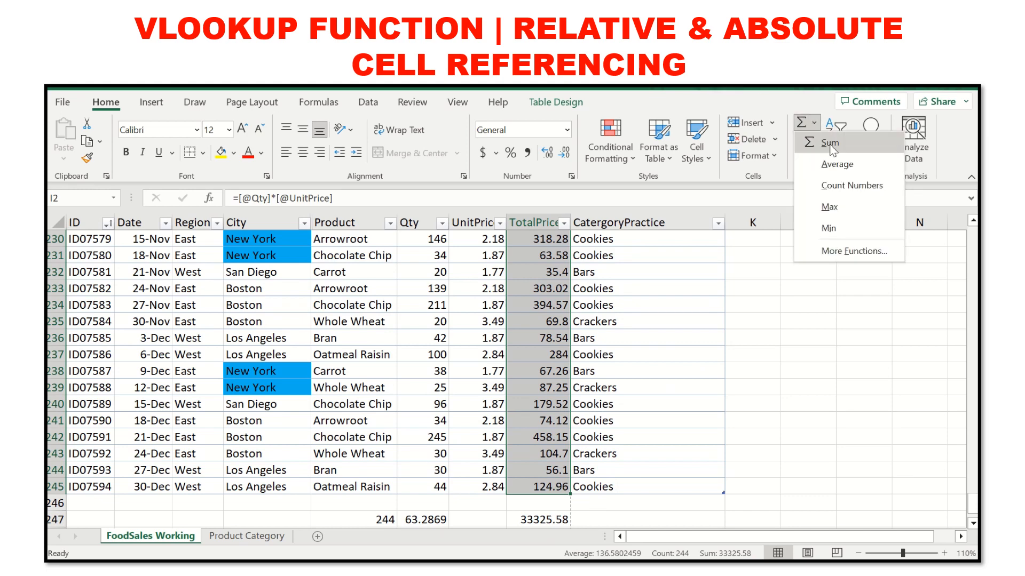
left_click(822, 140)
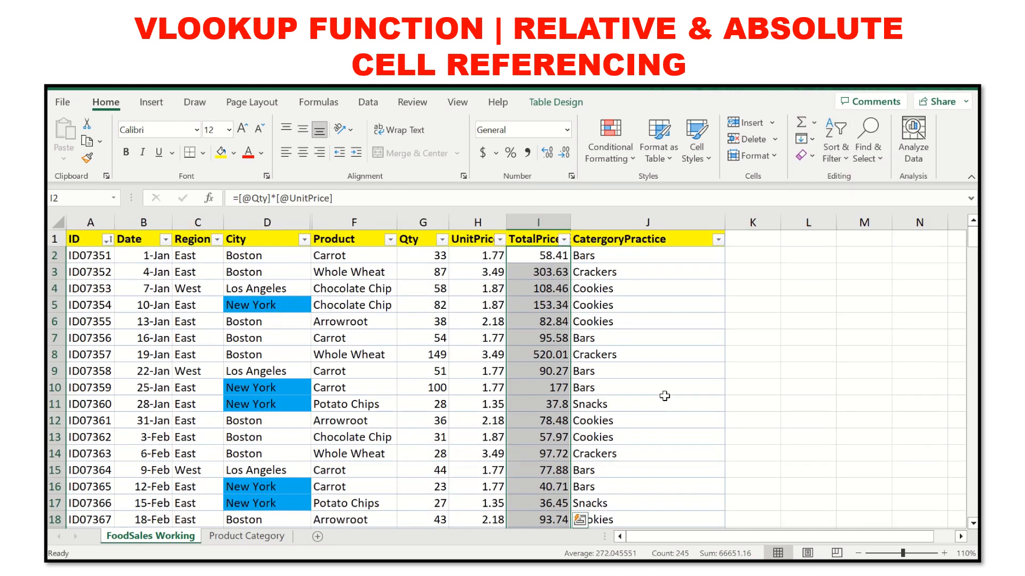
scroll(851, 390, "down", 15)
left_click_drag(972, 287, 972, 507)
left_click(754, 454)
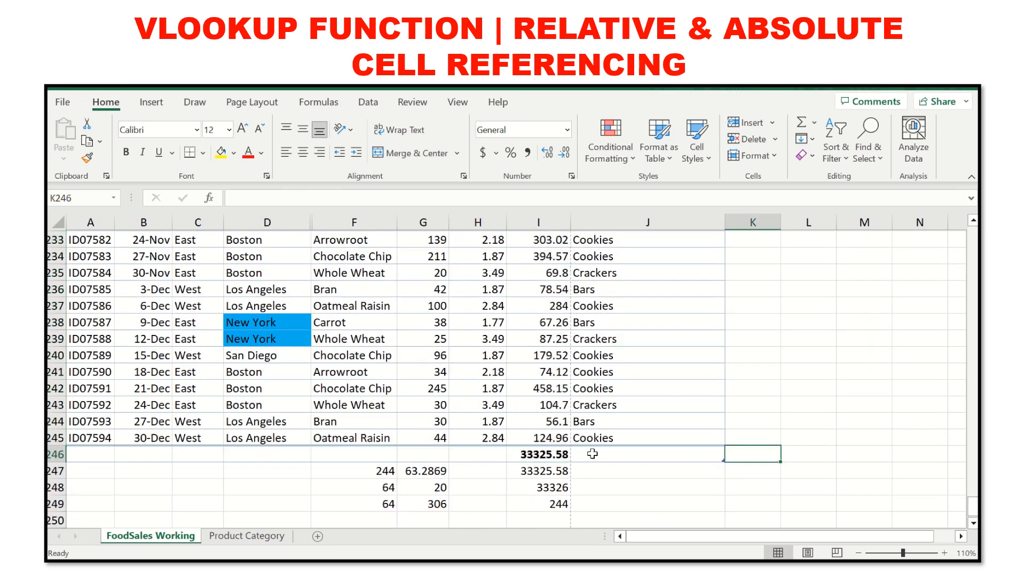
left_click(555, 455)
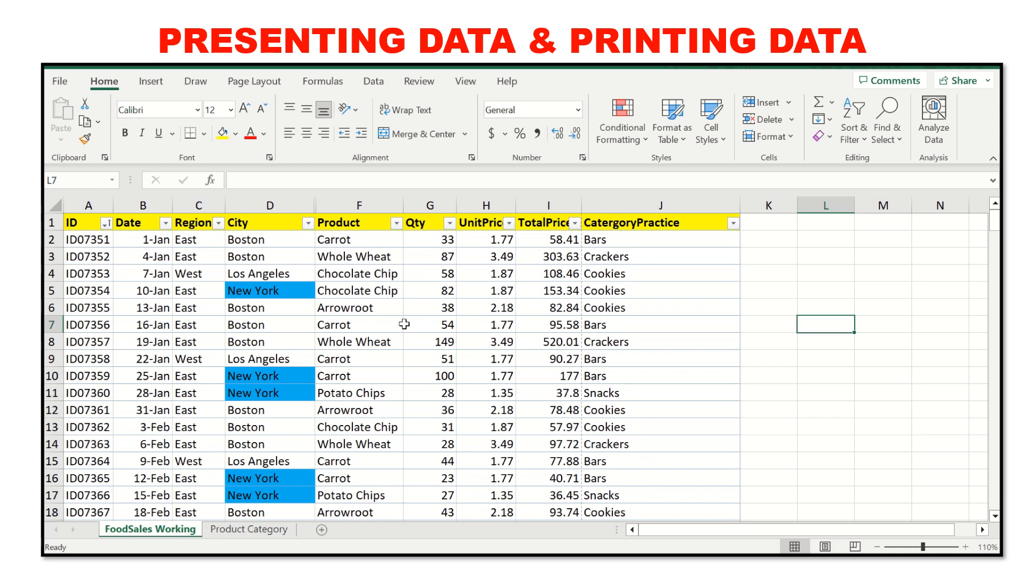
Set the page orientation of the FoodSales Working sheet to Landscape
left_click(255, 81)
left_click(207, 125)
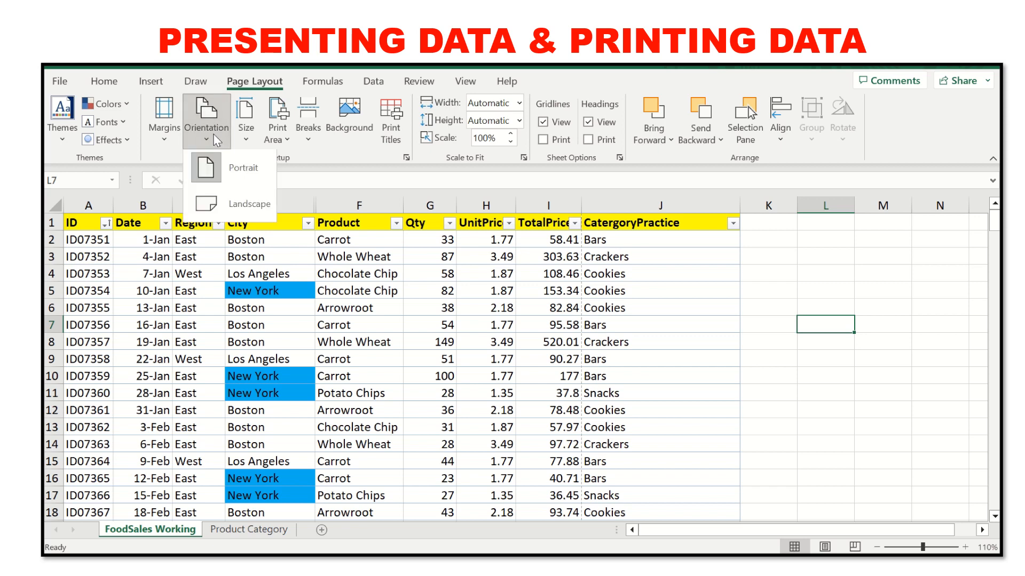
left_click(228, 207)
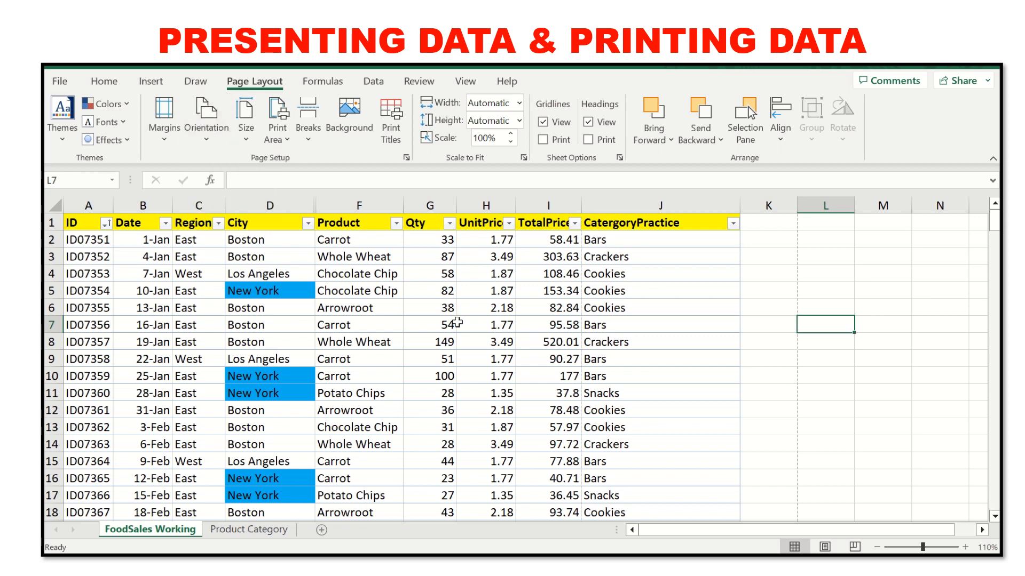
Unhide the Category column E between City and Product and hide it again
right_click(316, 208)
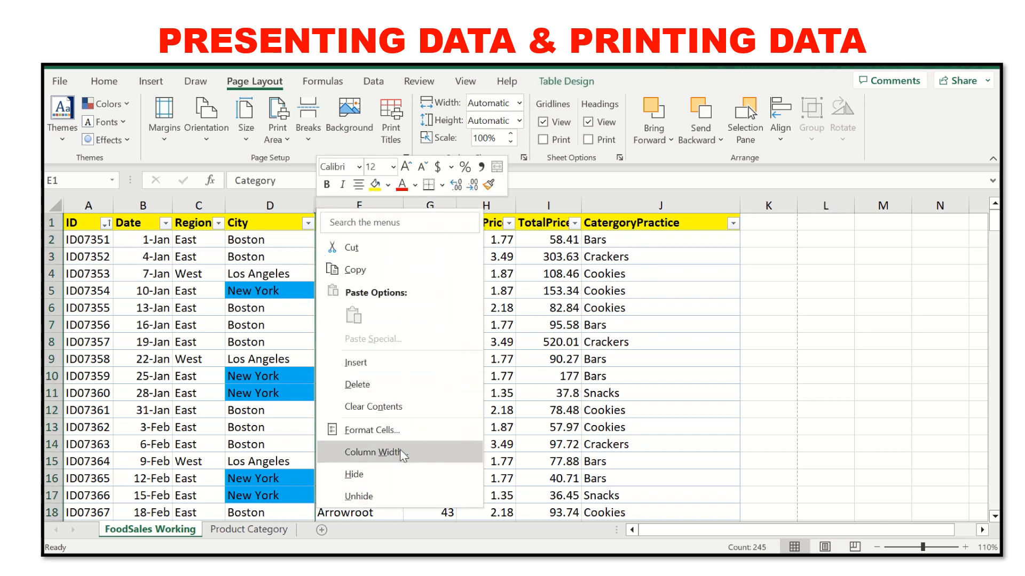
left_click(415, 506)
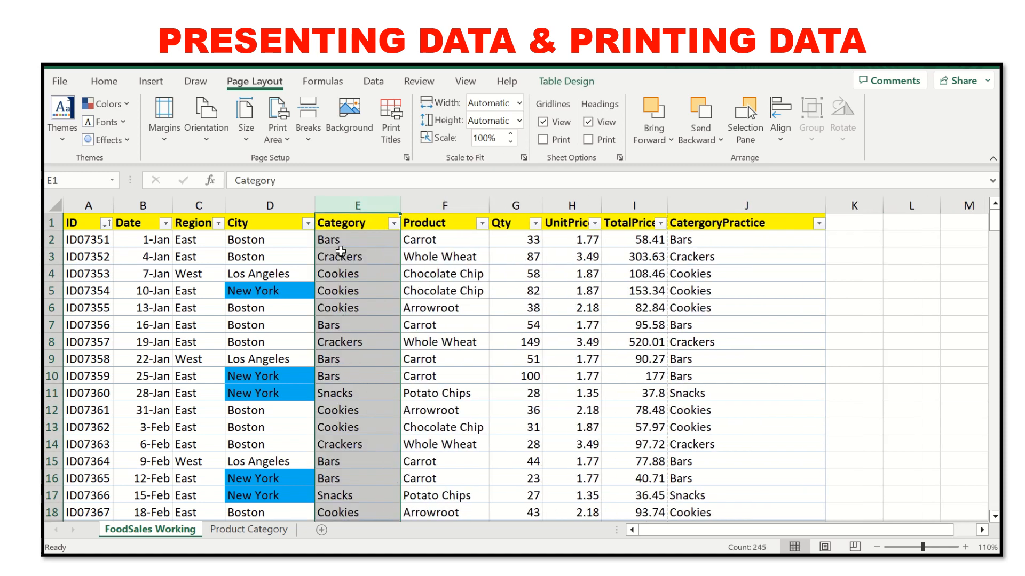
right_click(384, 206)
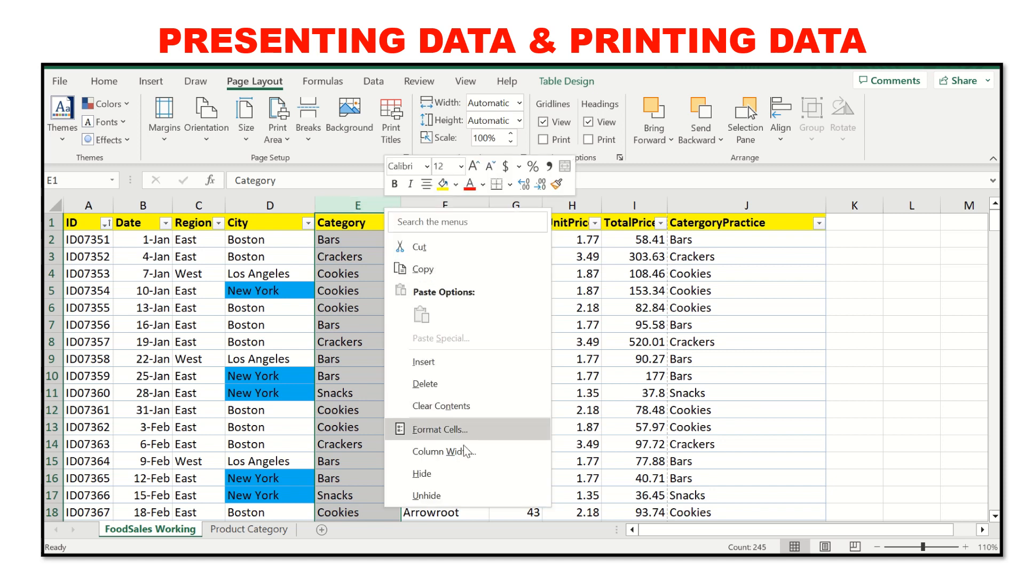
left_click(456, 477)
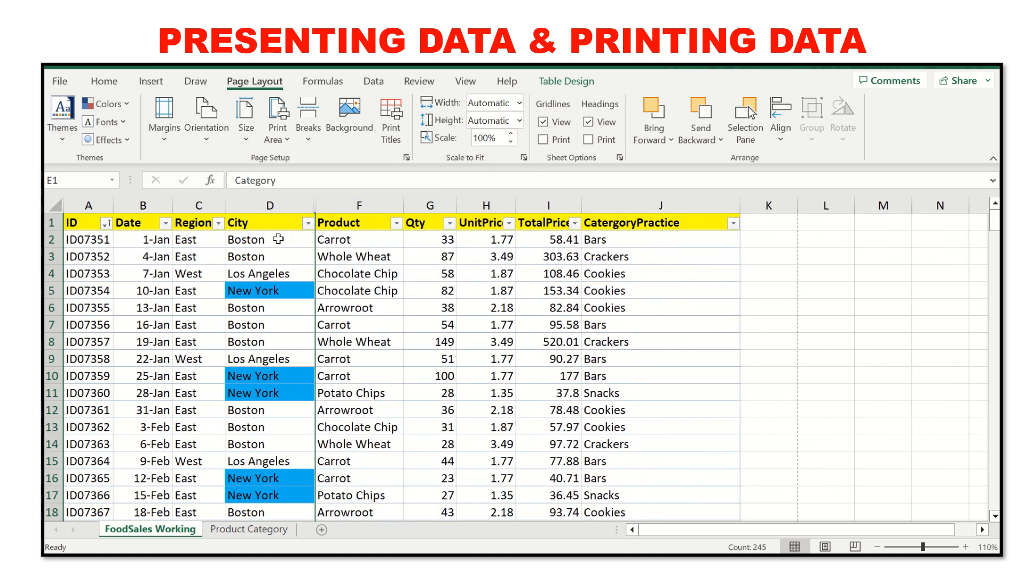
Open the print settings and preview for the FoodSales Working sheet
left_click(59, 81)
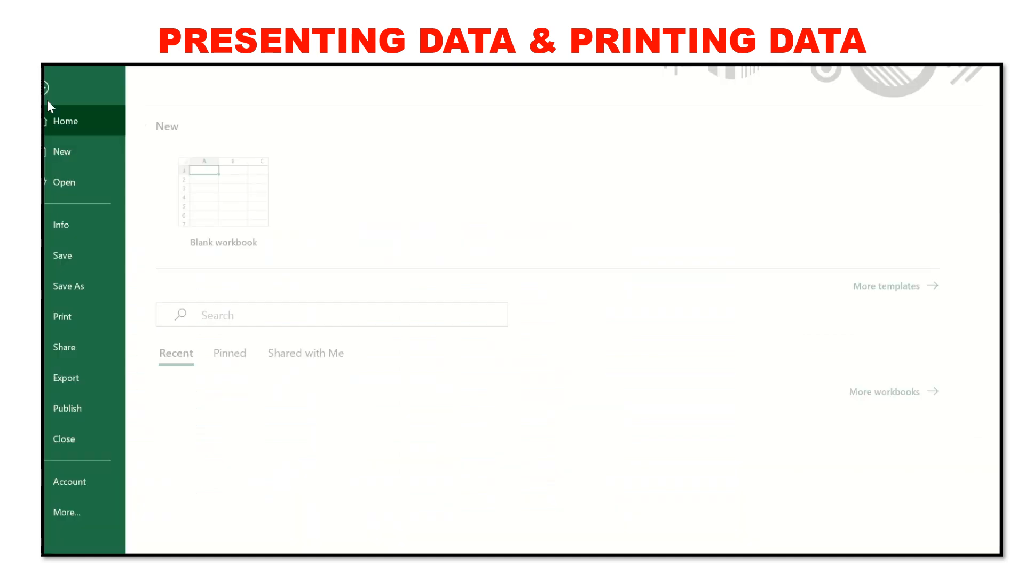
left_click(92, 315)
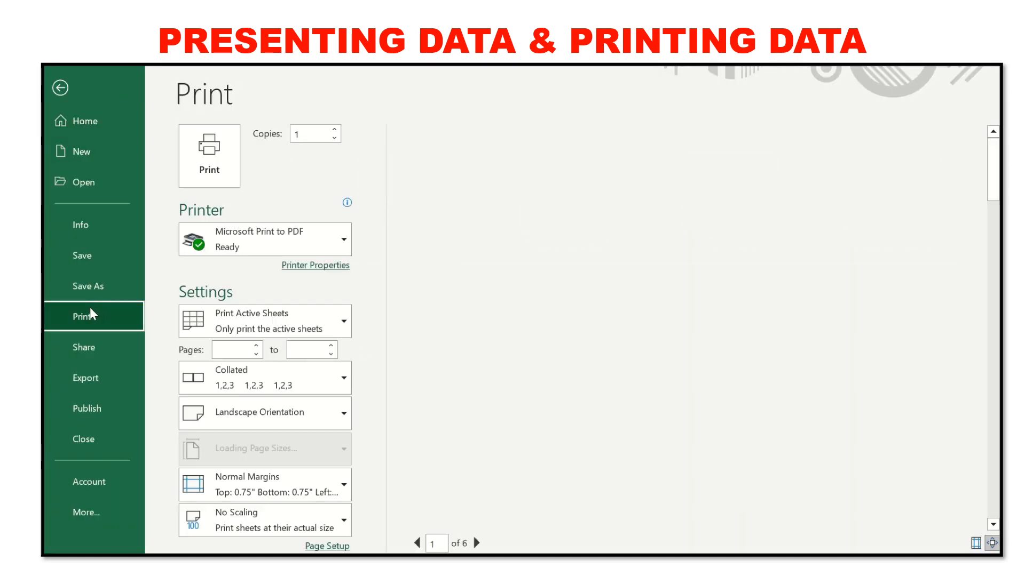